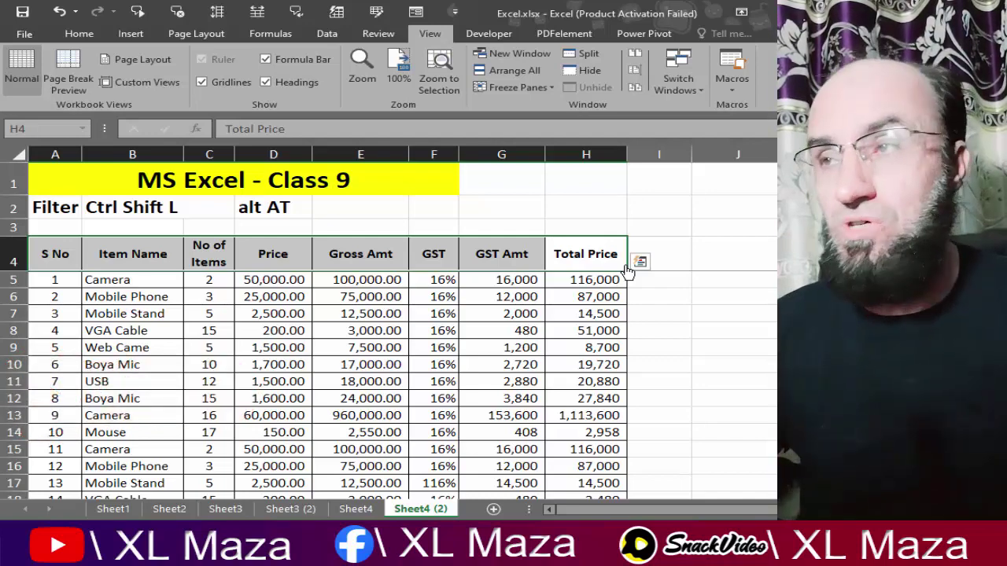
Select the table's header row A4:H4 and add filter drop-downs to it.
key("Up")
key("Left")
key("Left")
key("Left")
key("Left")
key("Left")
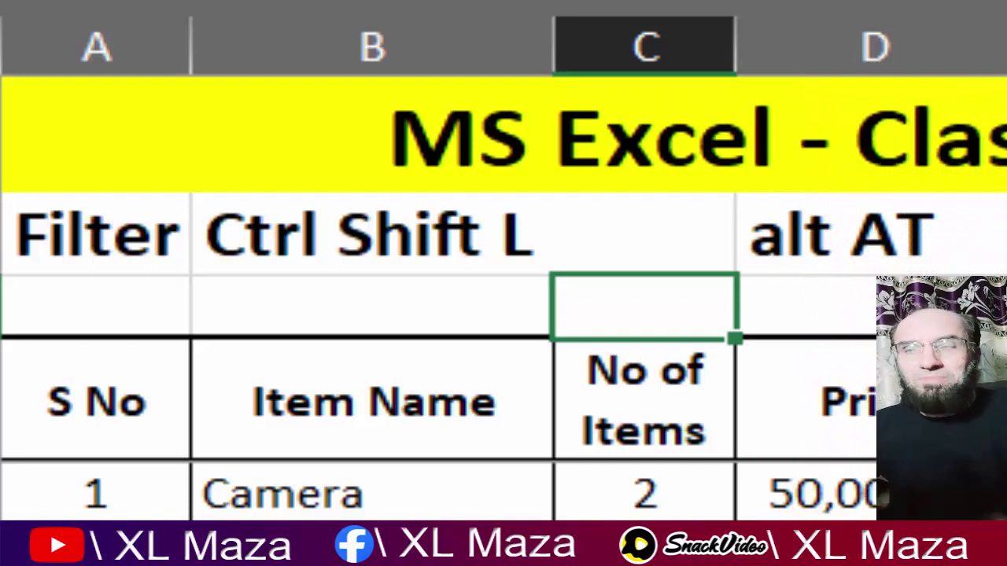
key("Down")
key("Down")
key("Left")
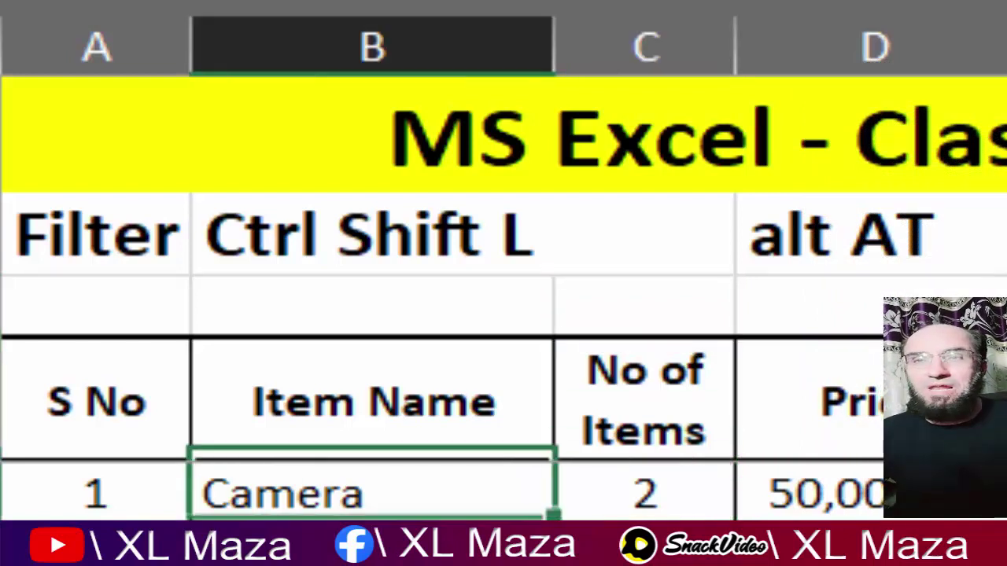
key("Left")
key("Up")
key("shift+space")
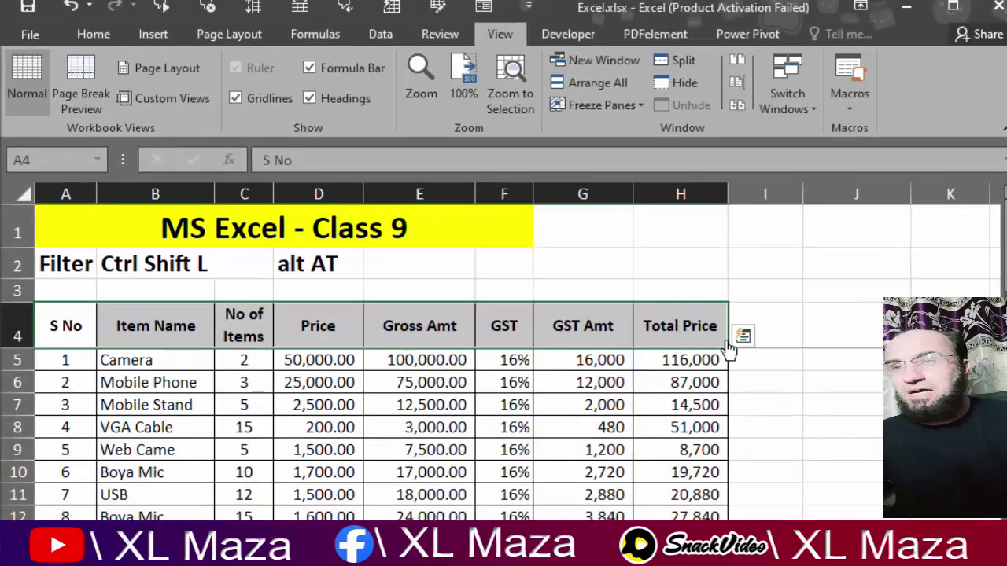
key("ctrl+shift+l")
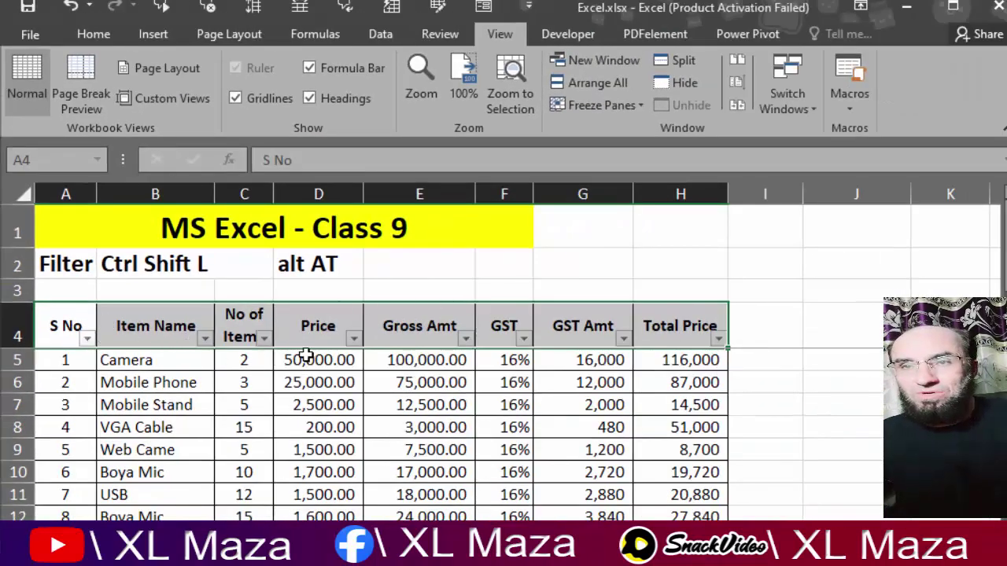
Inspect the filter options of the Total Price and GST Amt columns, leaving them unchanged.
left_click(739, 361)
left_click(720, 341)
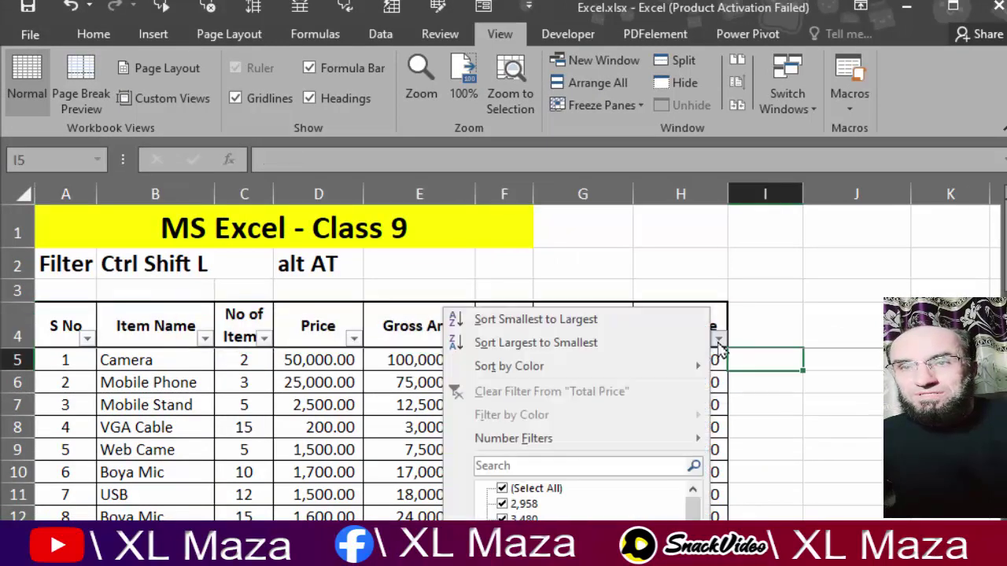
left_click(719, 342)
left_click(623, 339)
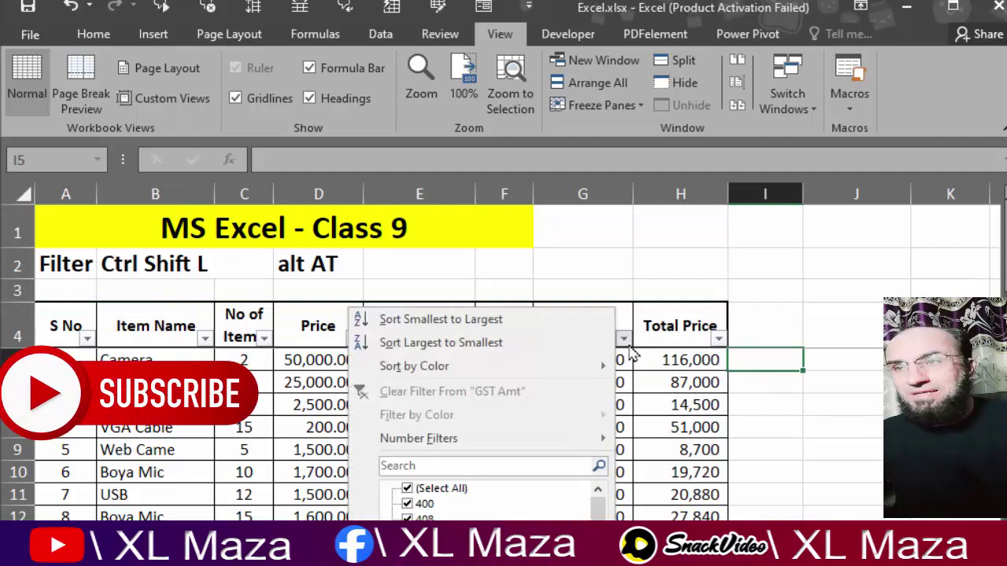
left_click(623, 339)
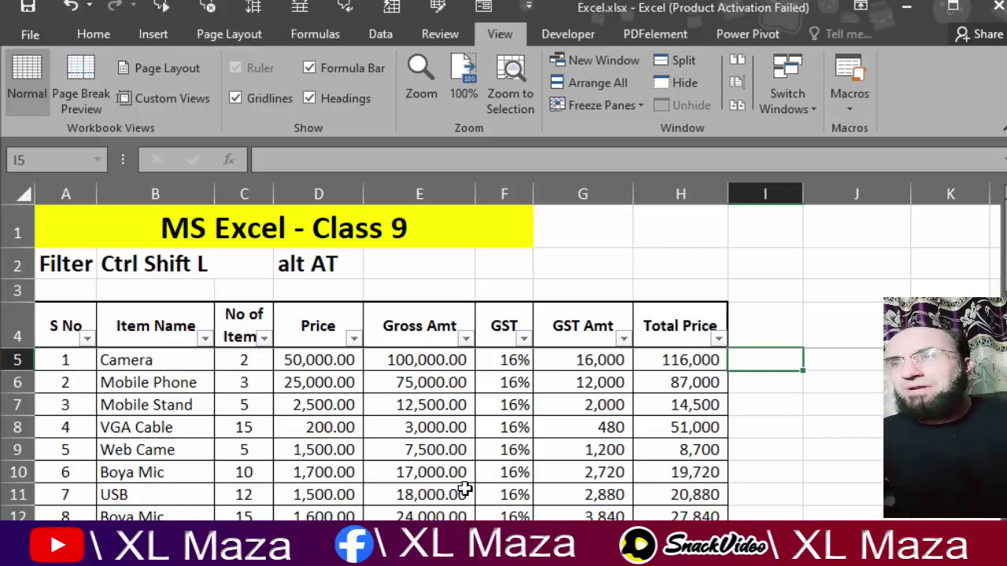
Remove the filter drop-downs from the table's header row.
left_click(381, 34)
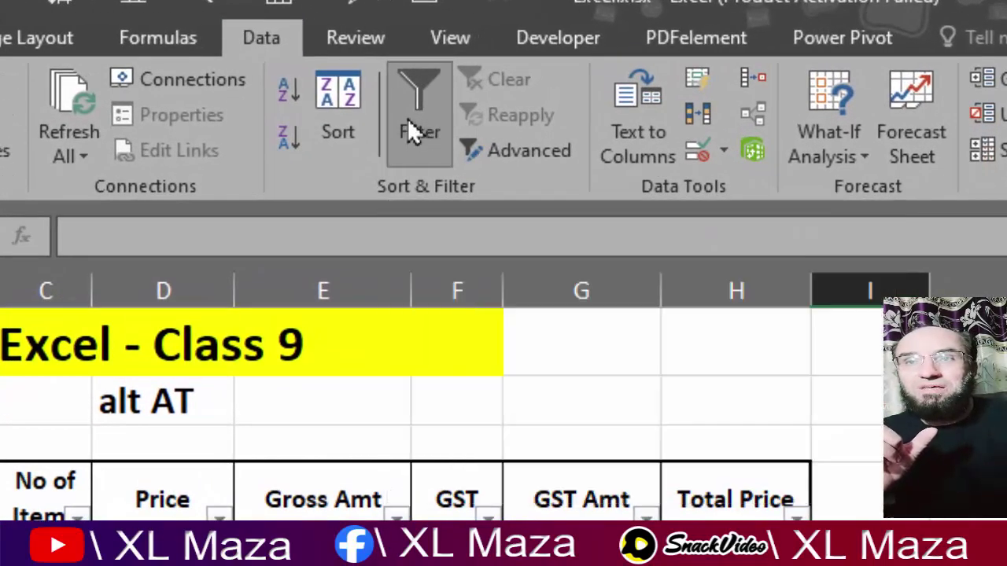
left_click(407, 118)
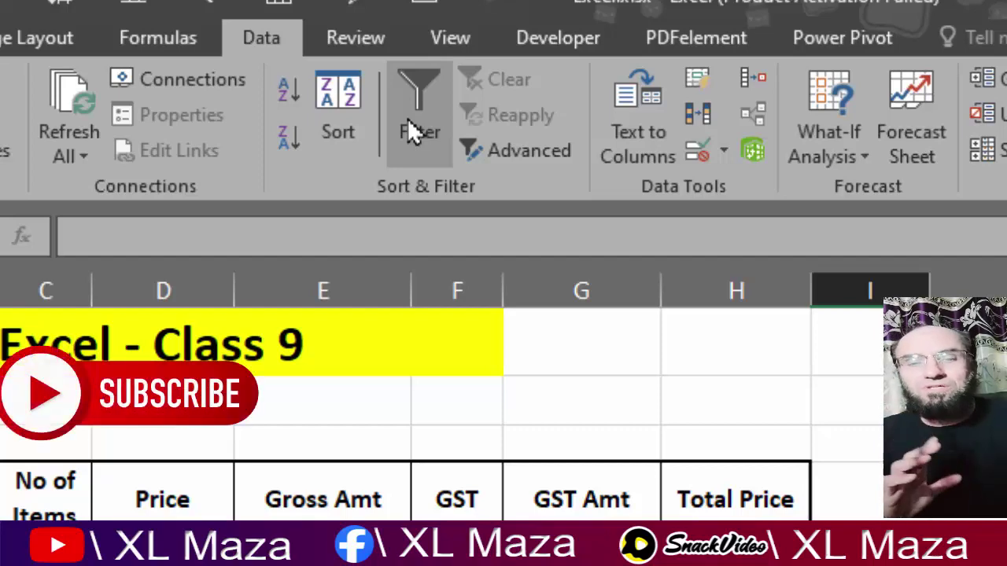
Select the header row A4:H4 and toggle its filter on and off several times, leaving the filter switched on.
left_click_drag(714, 506, 4, 388)
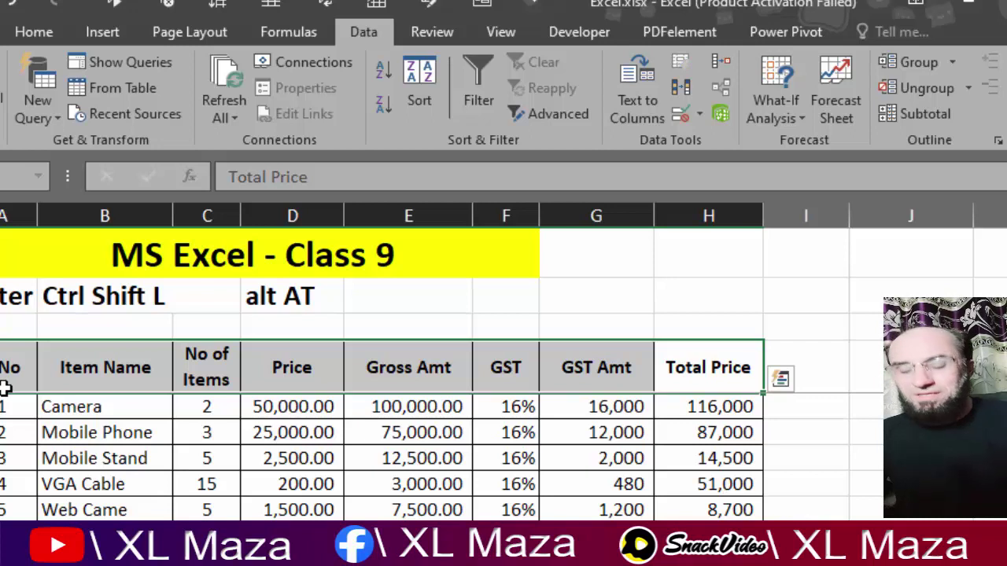
key("ctrl+shift+l")
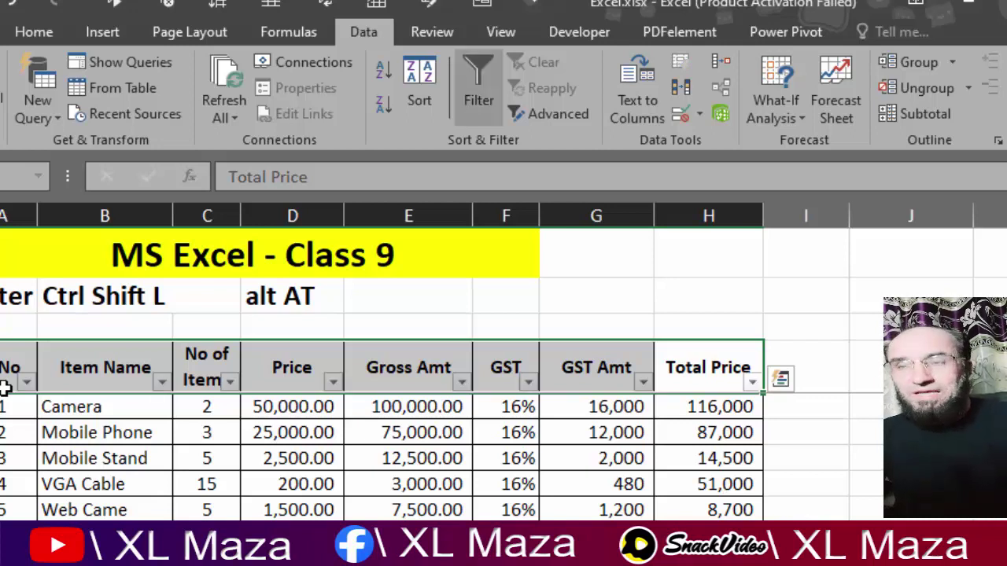
key("ctrl+shift+l")
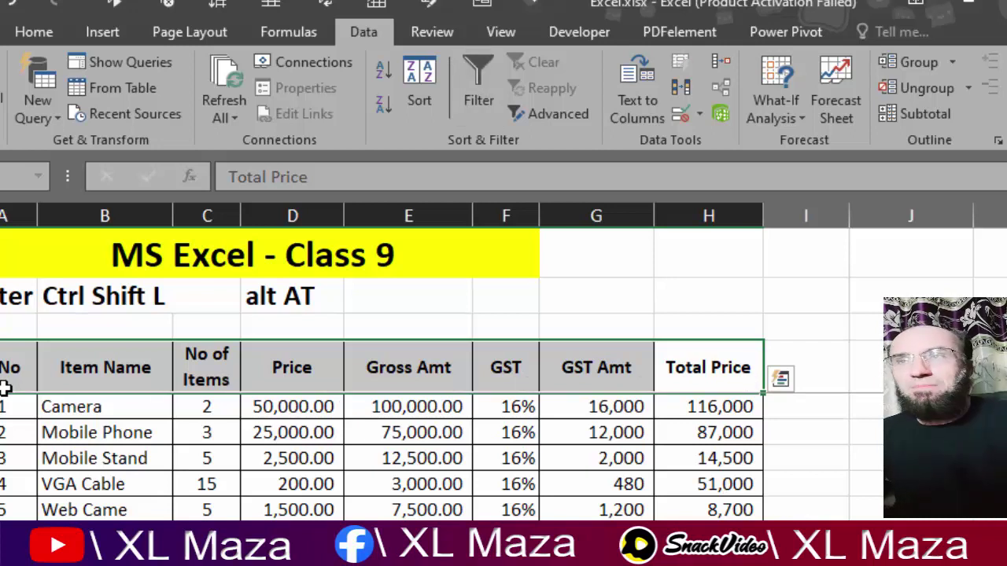
left_click(469, 79)
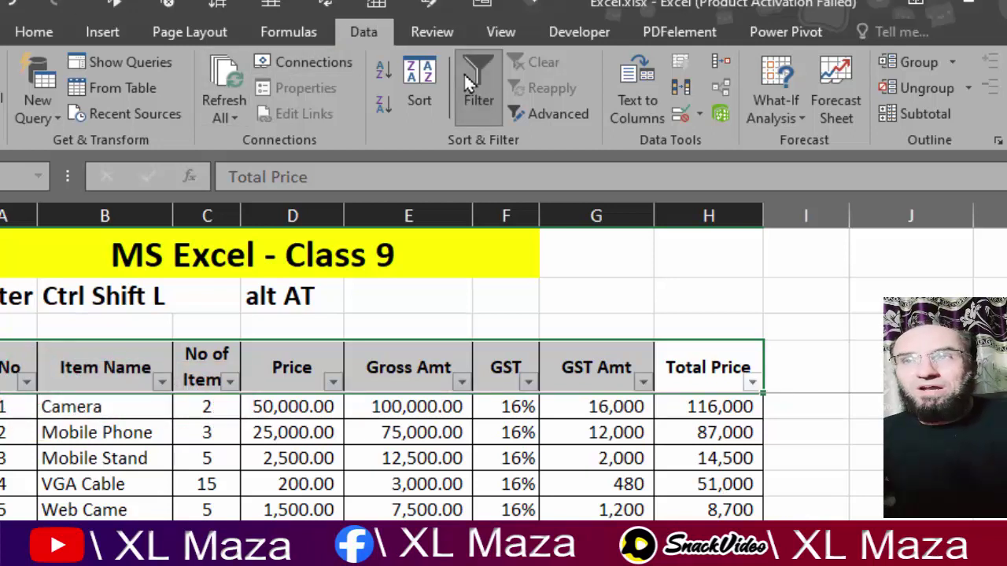
left_click(466, 79)
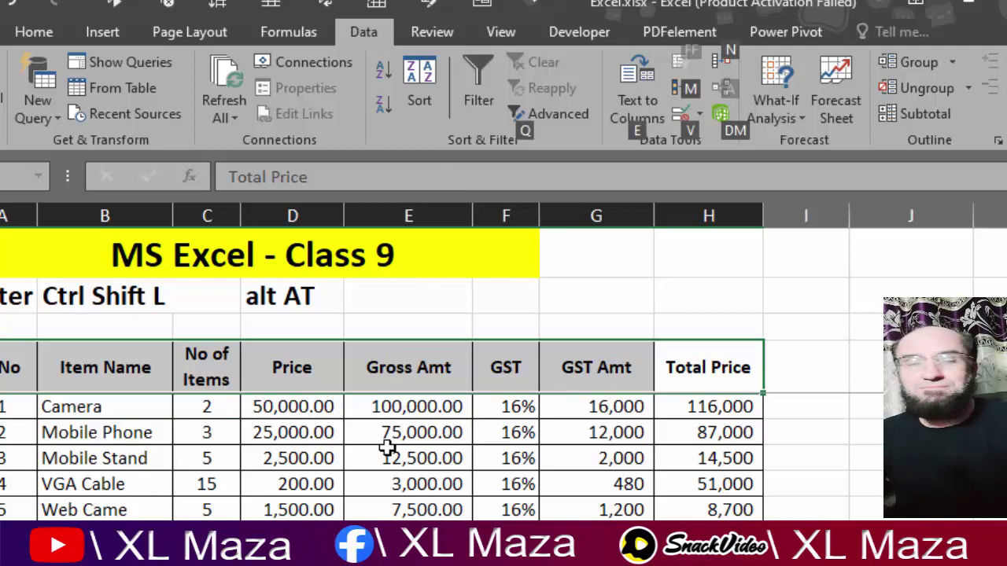
key("ctrl+shift+l")
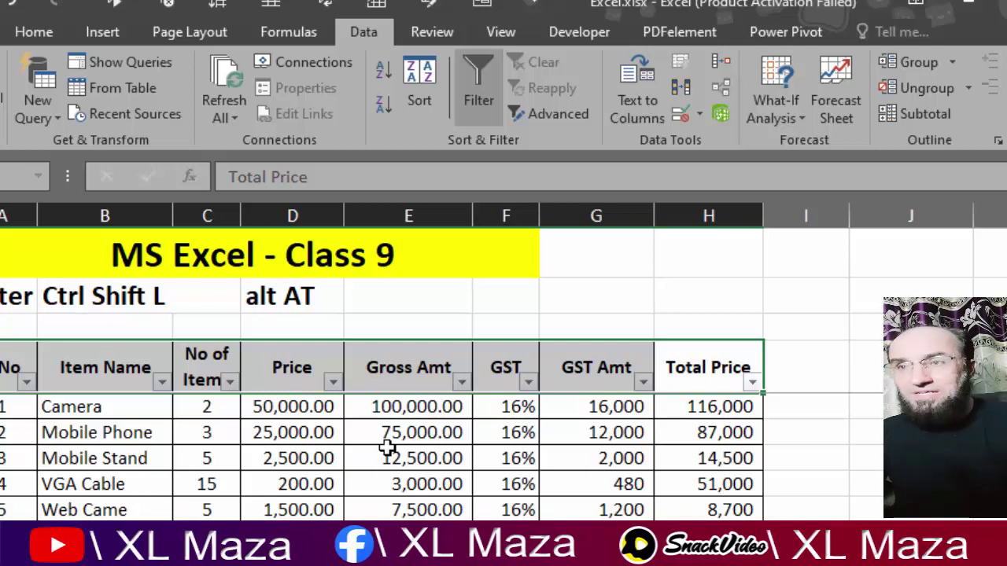
key("alt+a")
key("t")
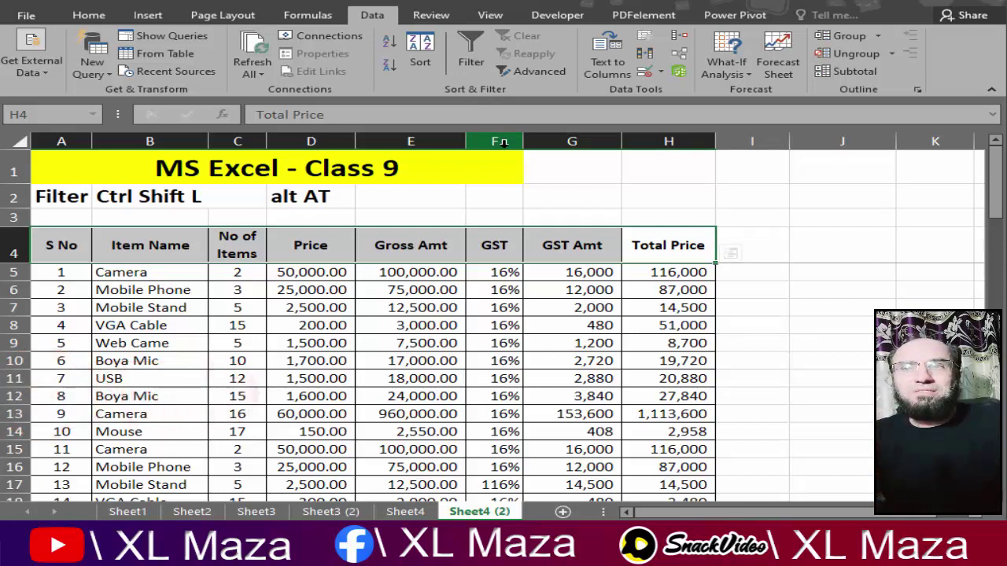
left_click(472, 53)
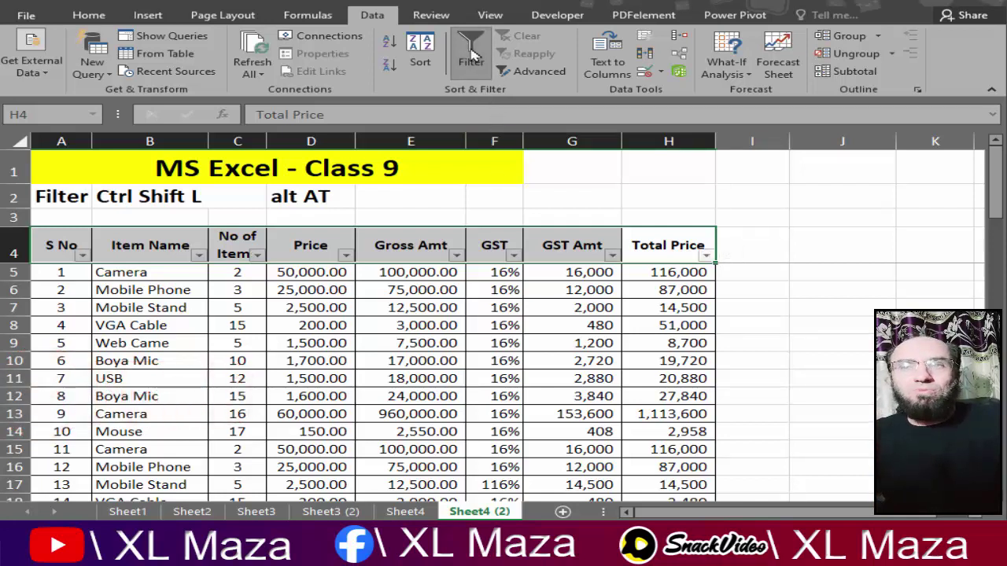
left_click(472, 54)
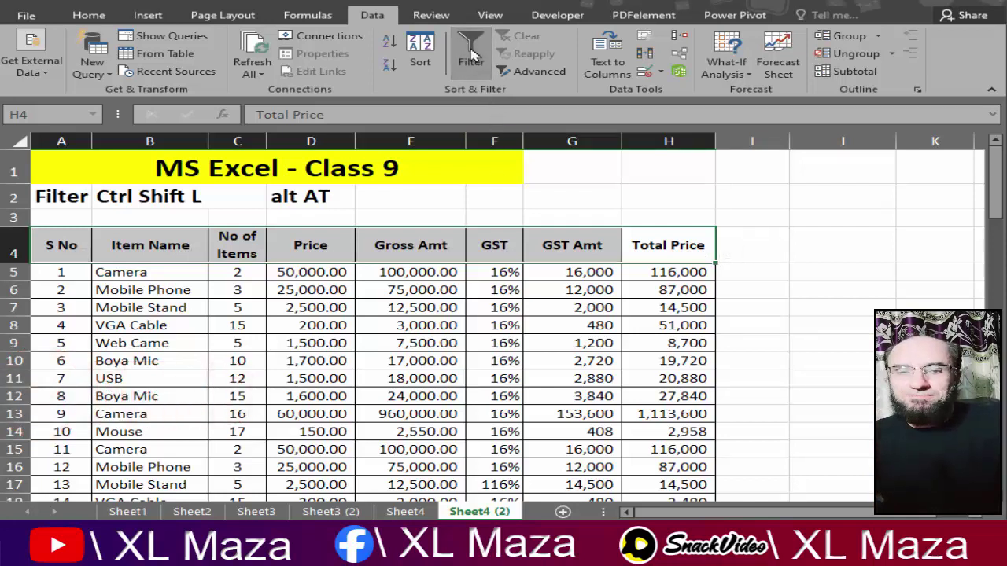
left_click(472, 53)
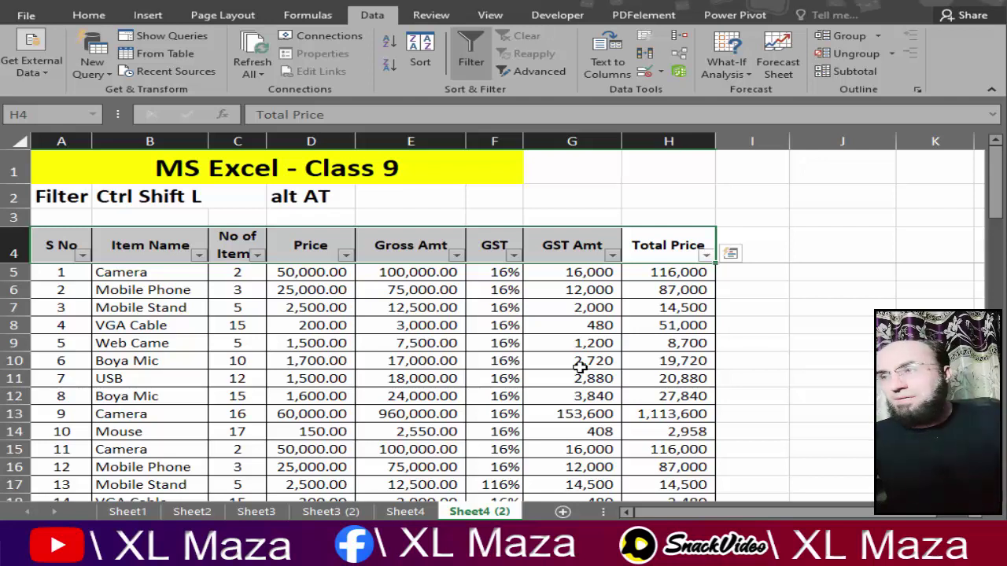
Look through the item records further down the table and return to the first Camera entry in B5.
left_click(166, 304)
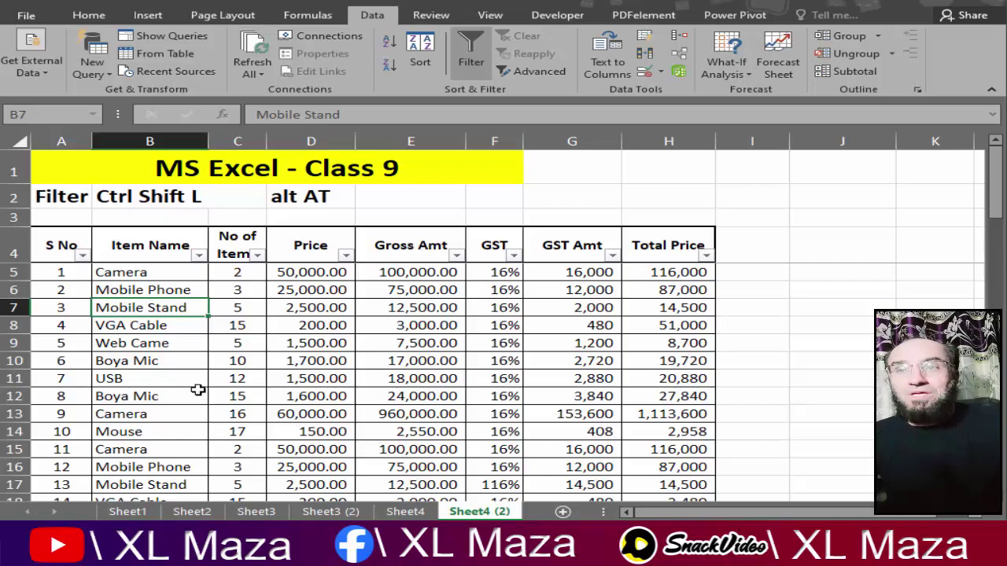
scroll(198, 390, "down", 5)
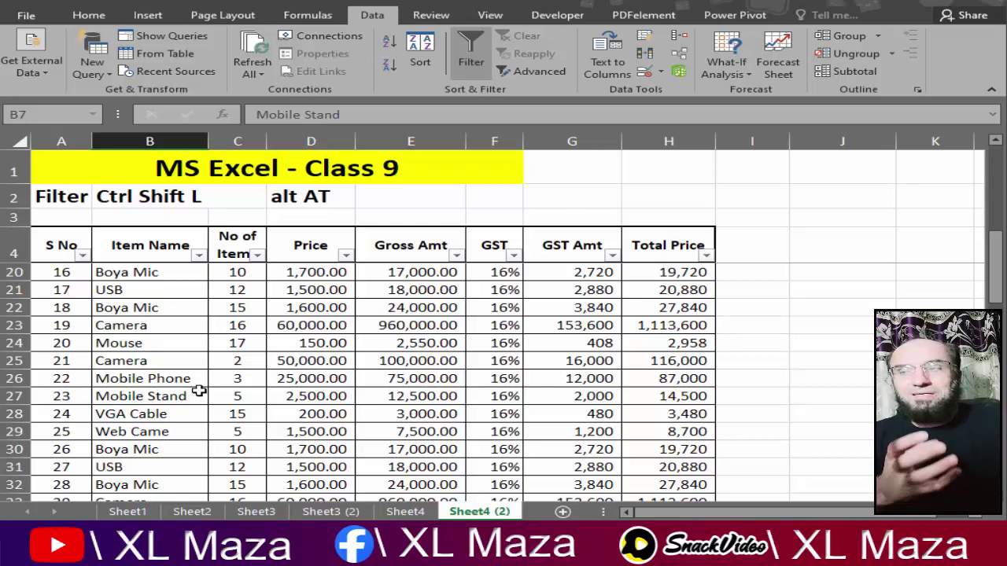
scroll(198, 390, "down", 2)
scroll(197, 390, "down", 2)
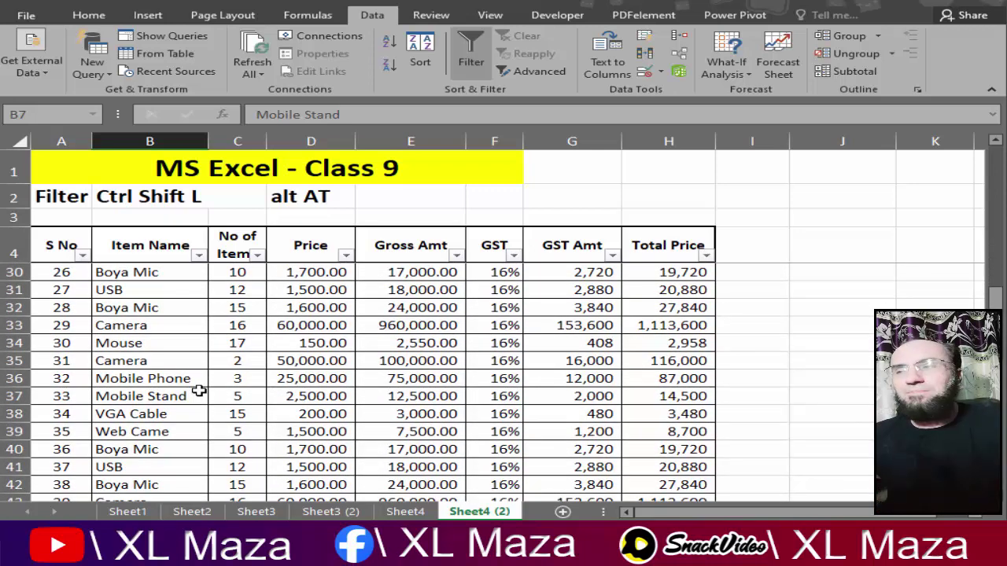
scroll(197, 390, "up", 8)
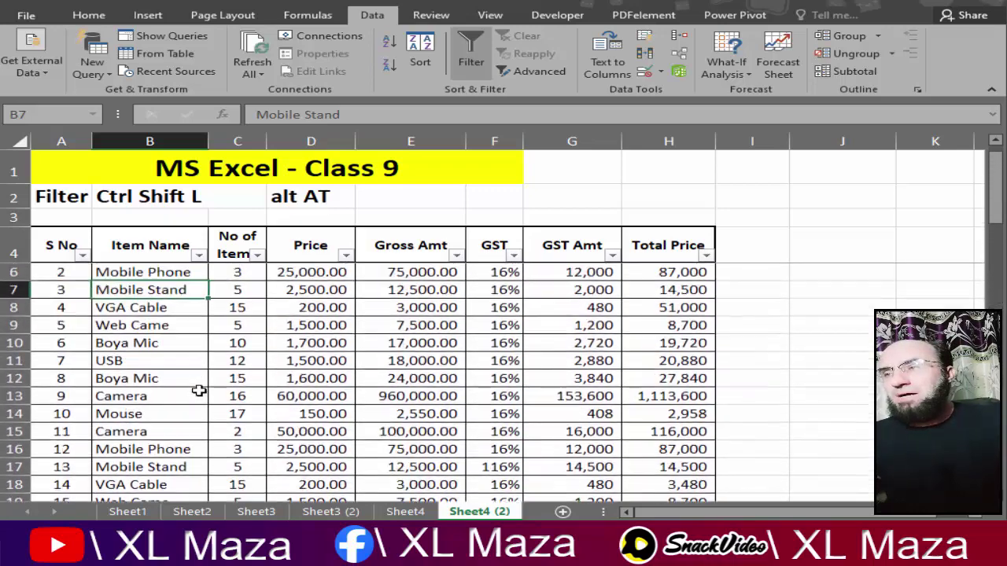
left_click(139, 273)
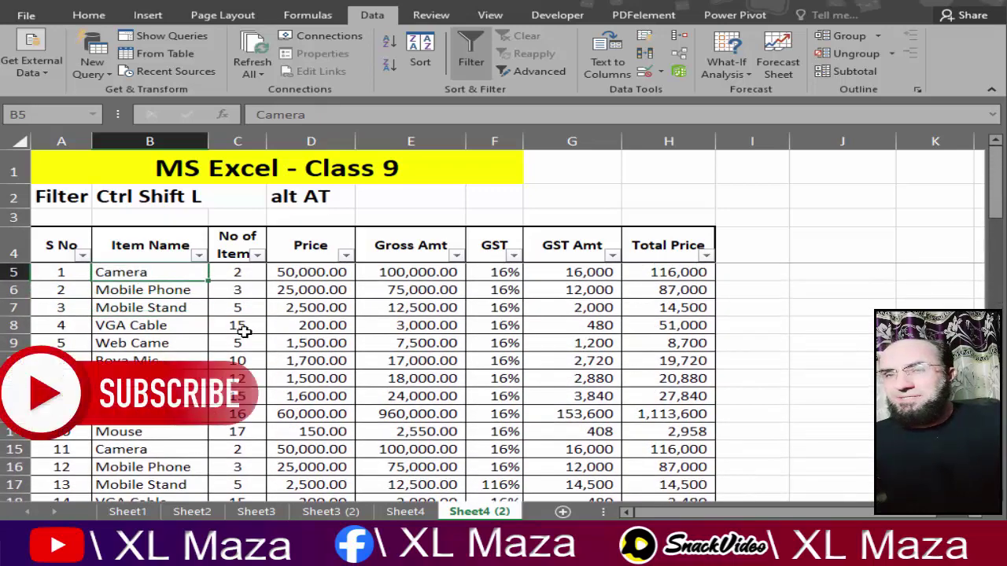
Filter the Item Name column to show only the Camera records.
scroll(236, 325, "up", 1)
scroll(244, 332, "up", 1)
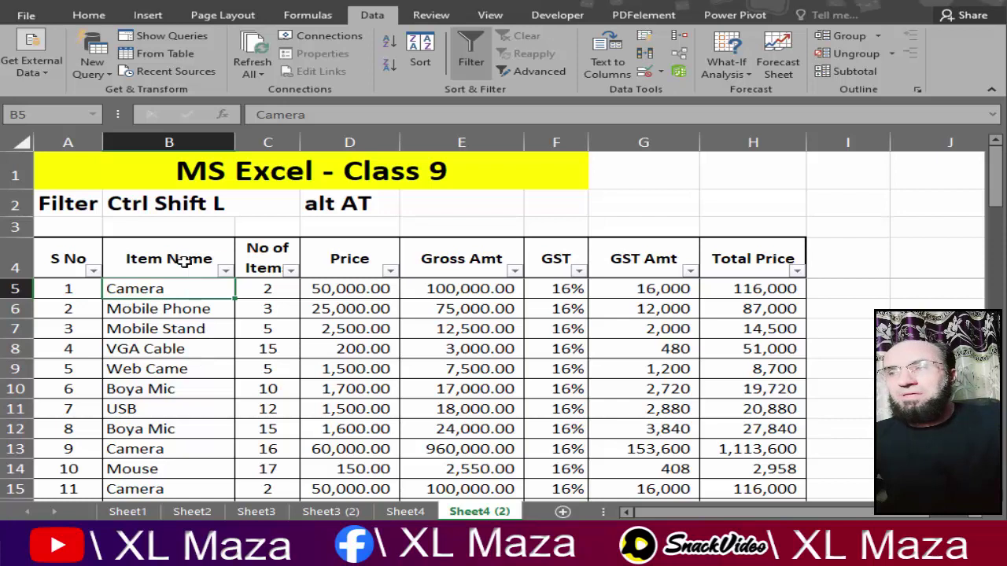
left_click(81, 260)
left_click(196, 292)
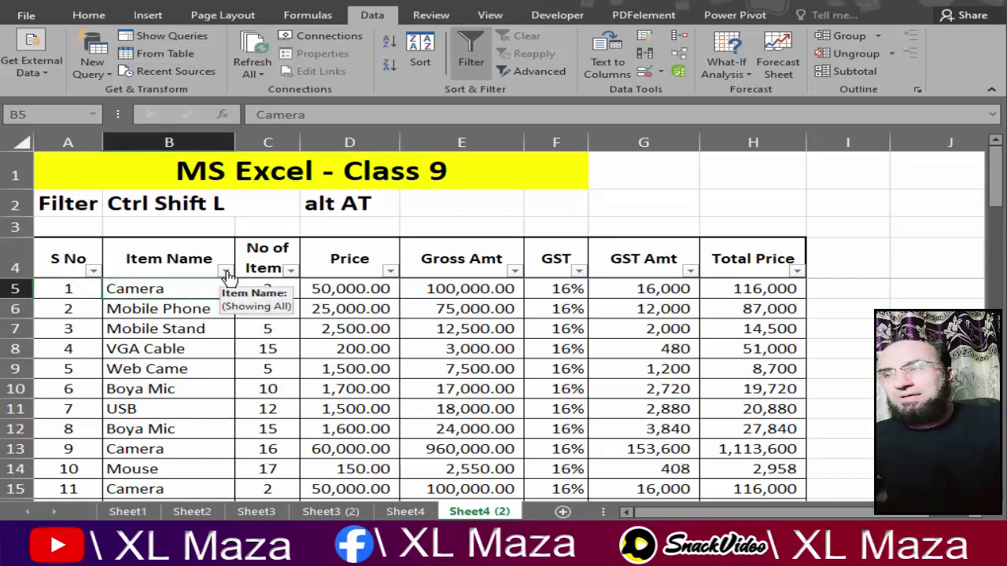
left_click(227, 273)
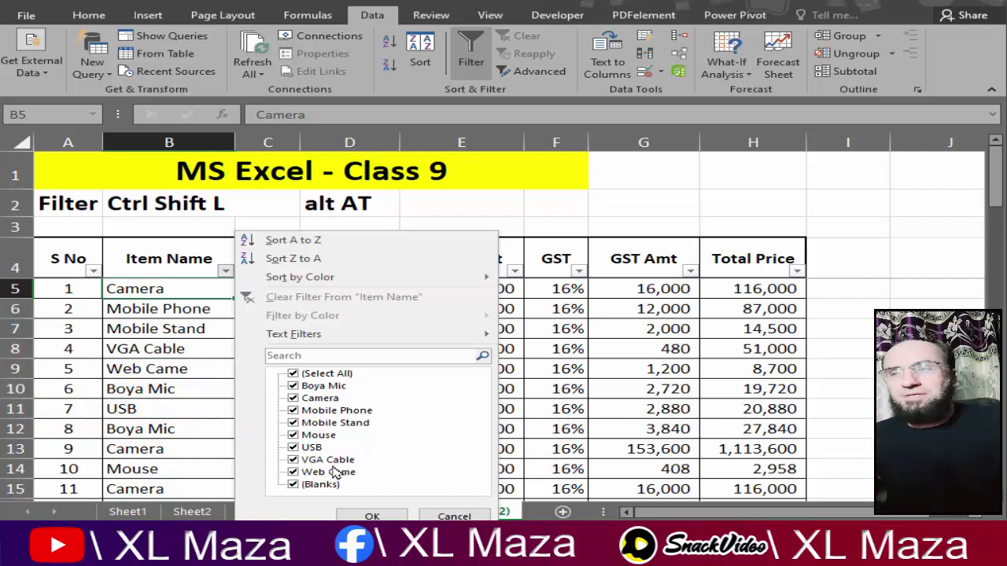
left_click(298, 374)
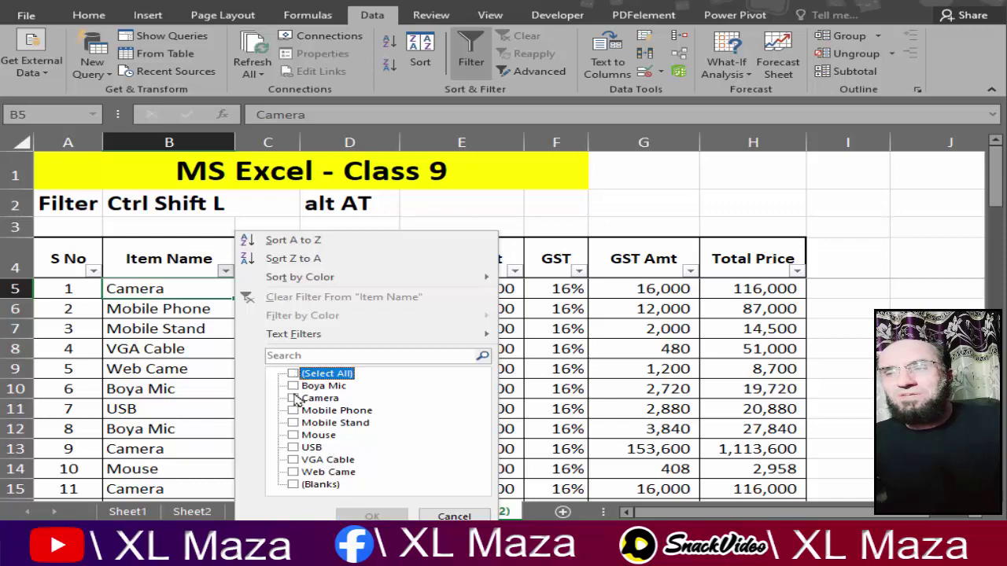
left_click(294, 399)
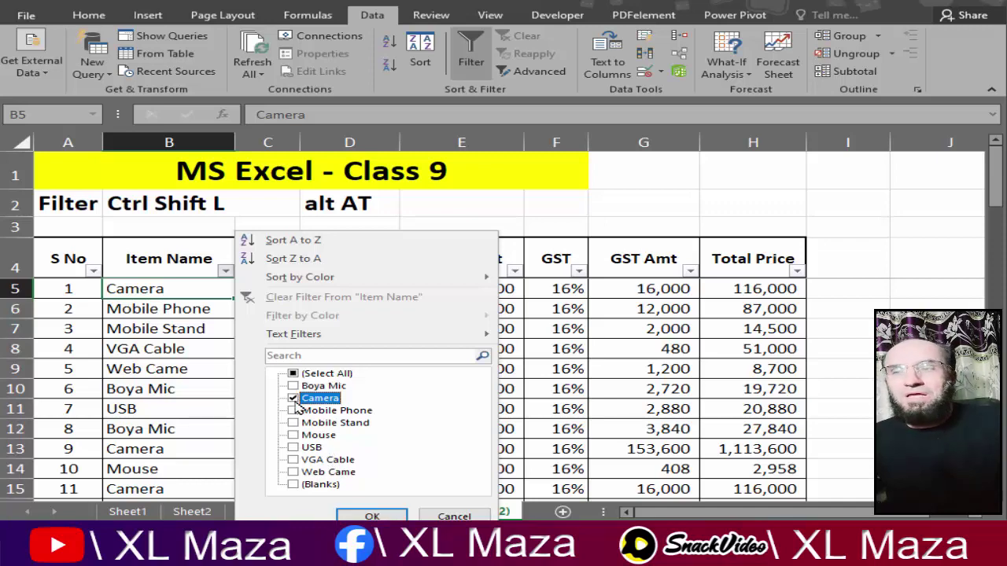
left_click(372, 516)
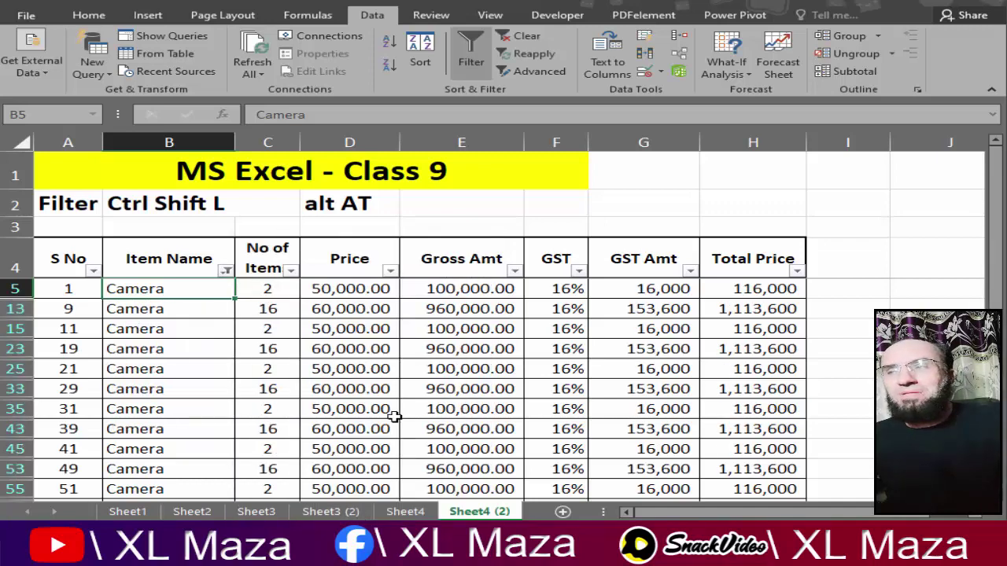
Examine the filtered Camera records, including their item counts, prices, gross amounts and total prices.
scroll(404, 412, "down", 3)
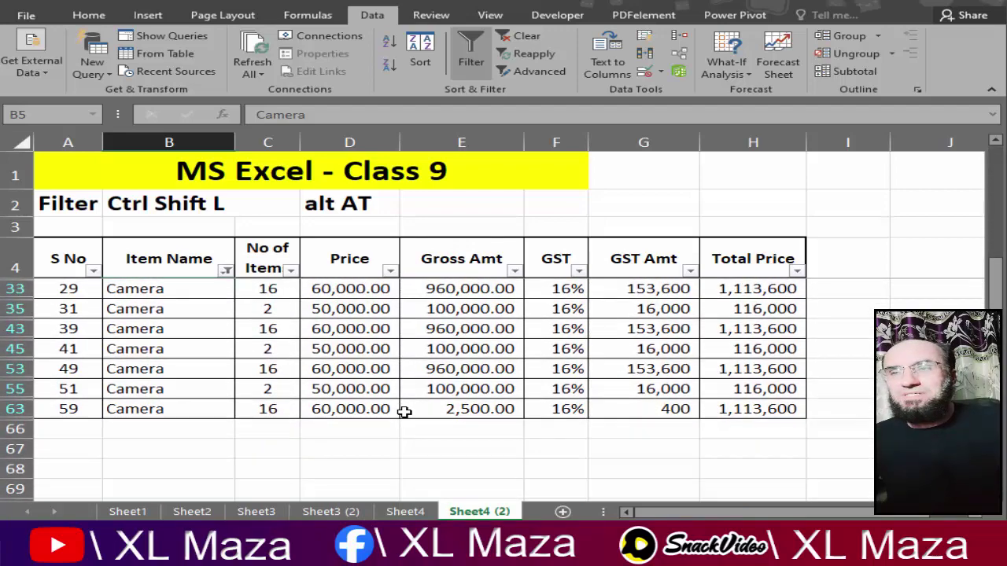
scroll(404, 413, "down", 1, "ctrl")
scroll(404, 412, "down", 1, "ctrl")
scroll(404, 412, "up", 3)
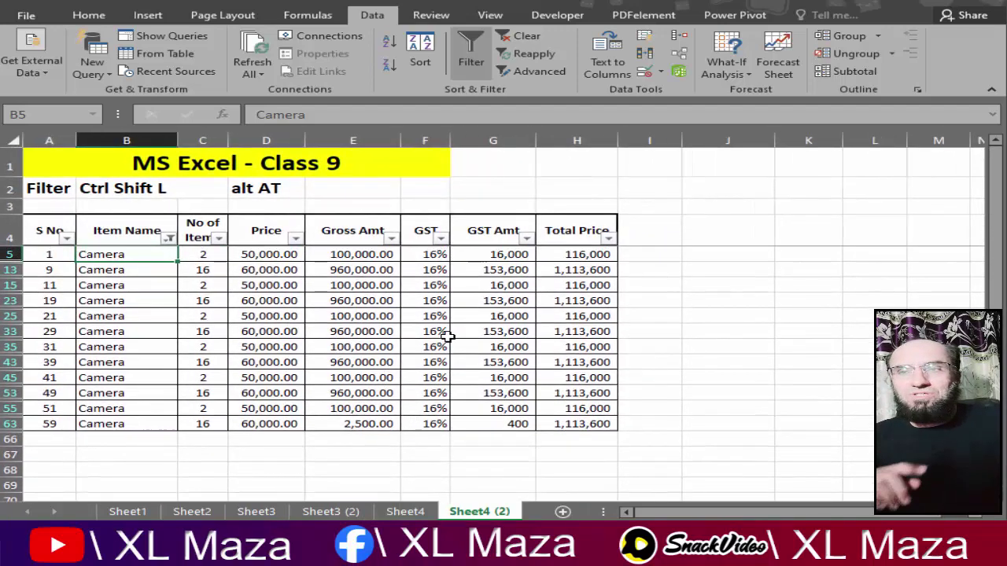
left_click_drag(598, 256, 587, 424)
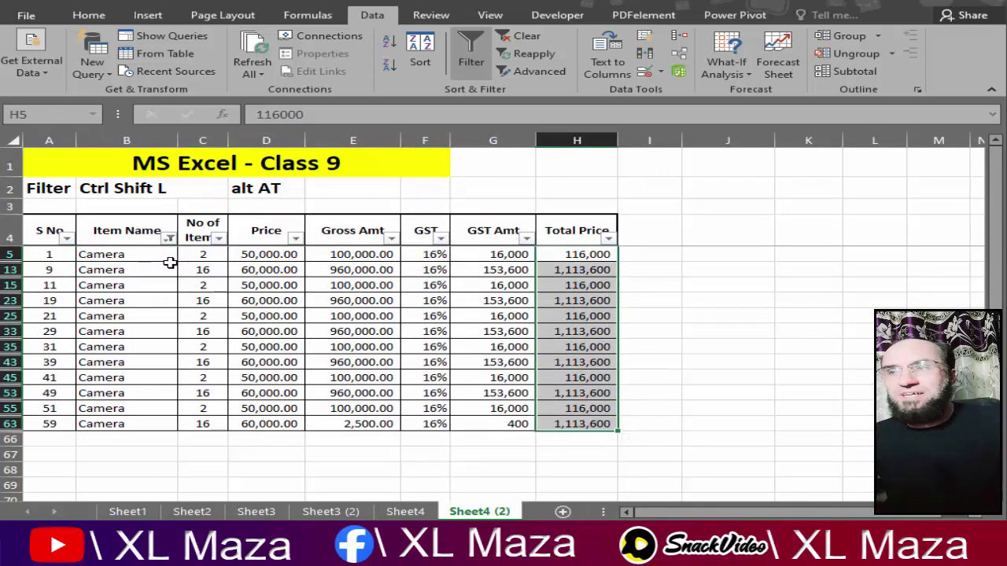
left_click_drag(167, 270, 389, 409)
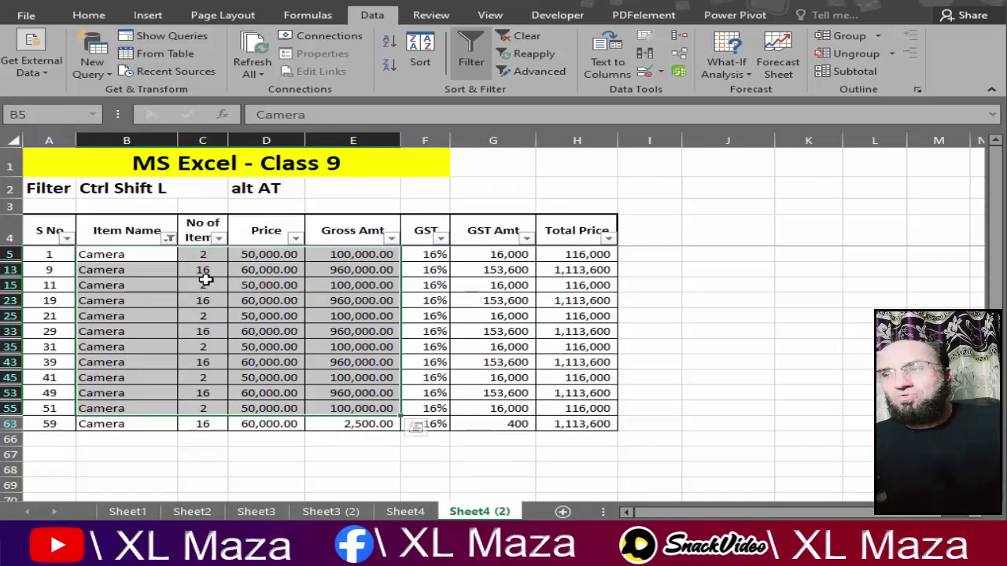
left_click(202, 254)
key("Down")
key("Down")
key("Down")
key("Down")
key("Down")
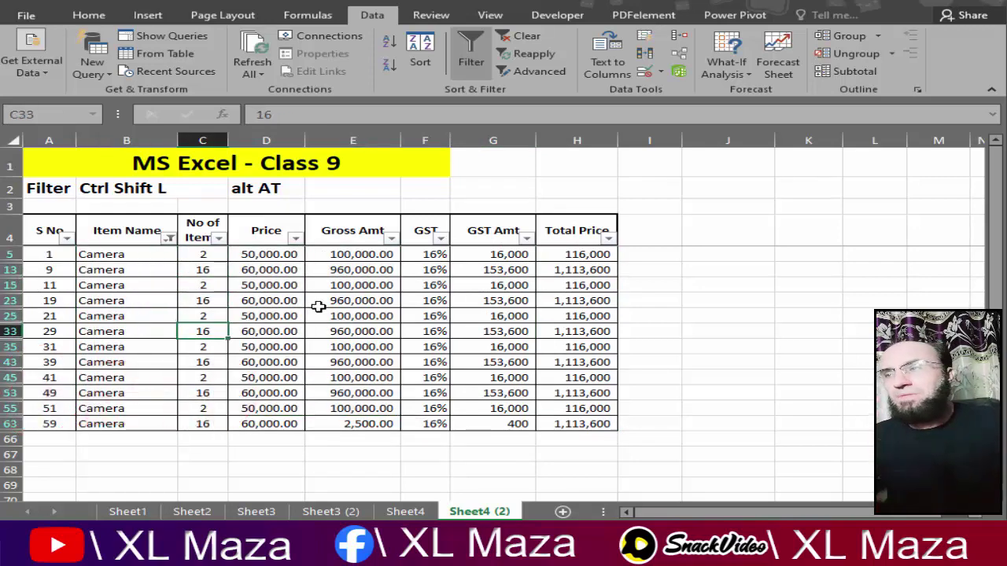
Change the Item Name filter from Camera to show only the Mouse records.
left_click(169, 237)
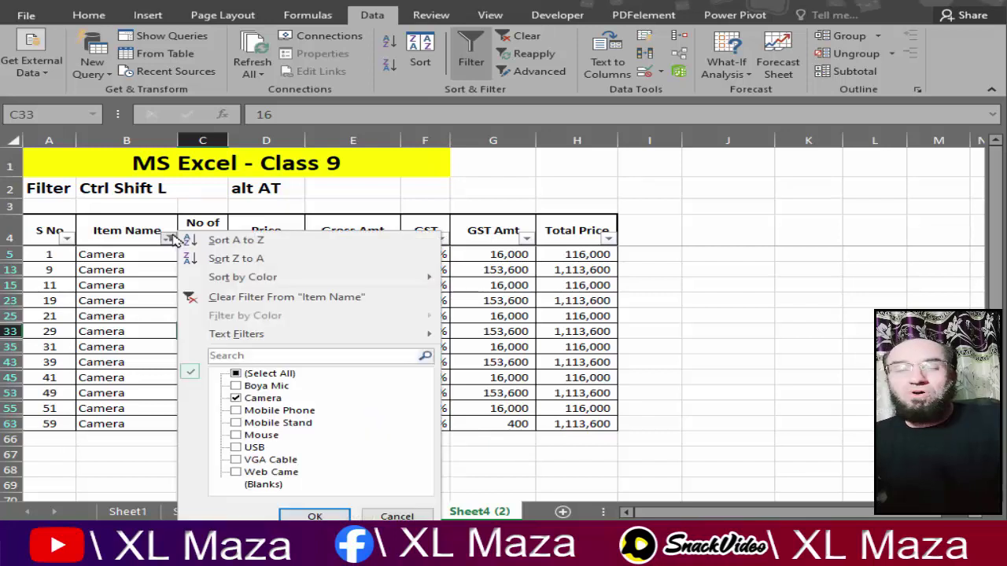
left_click(236, 399)
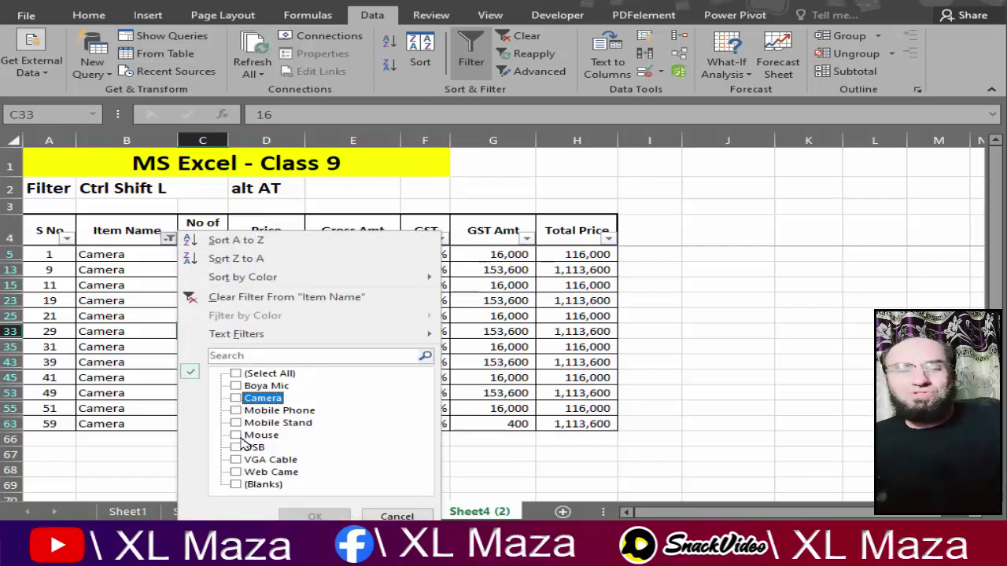
left_click(236, 436)
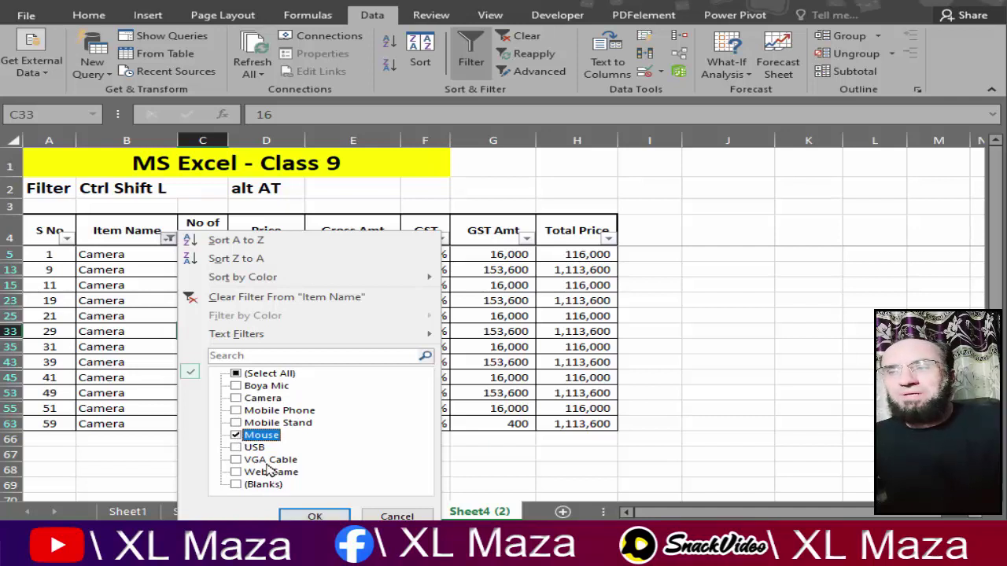
left_click(315, 516)
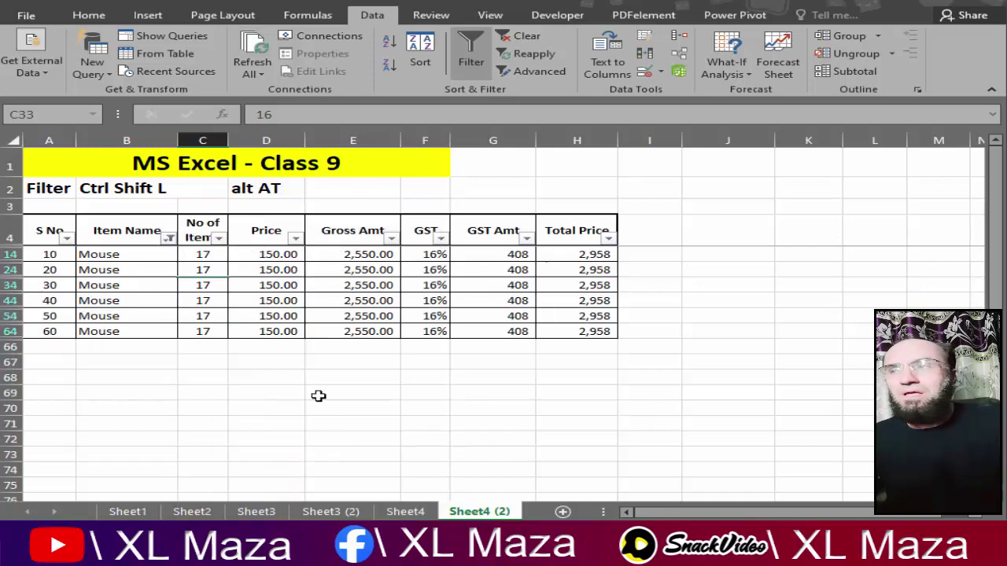
left_click(170, 240)
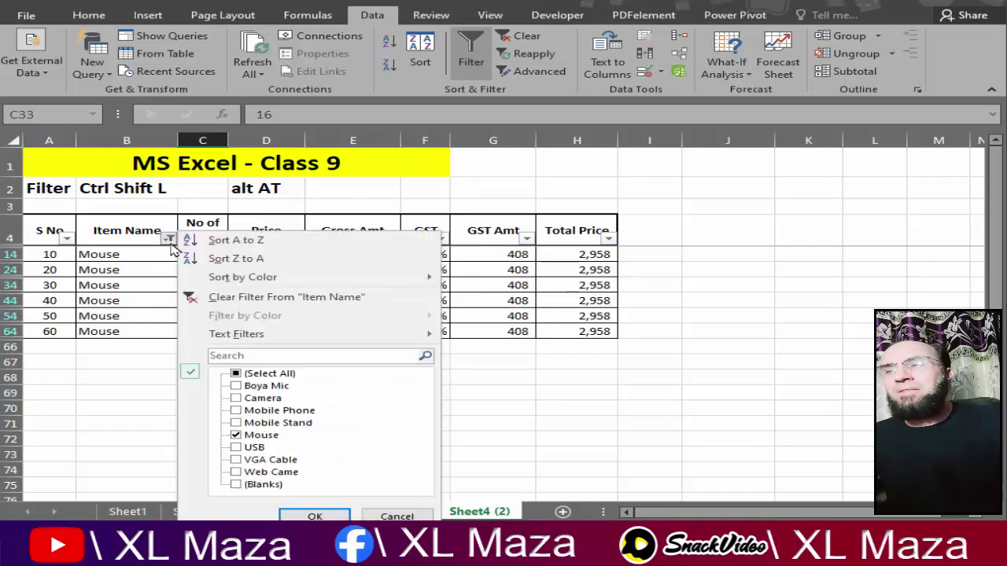
left_click(248, 355)
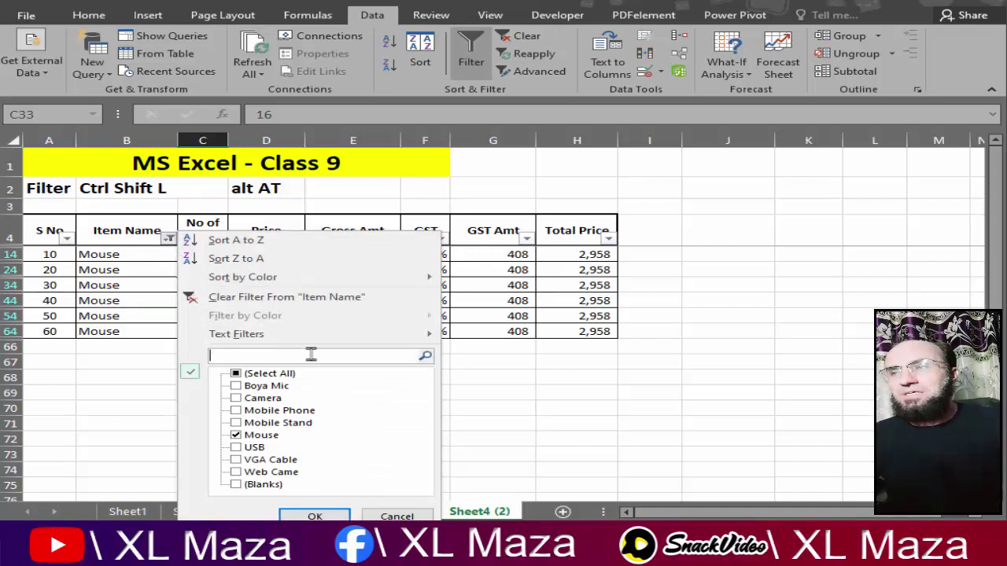
key("Escape")
Go to the Item Name header in B4 and clear the filter from that column.
key("Down")
key("Left")
key("Up")
key("Up")
key("Up")
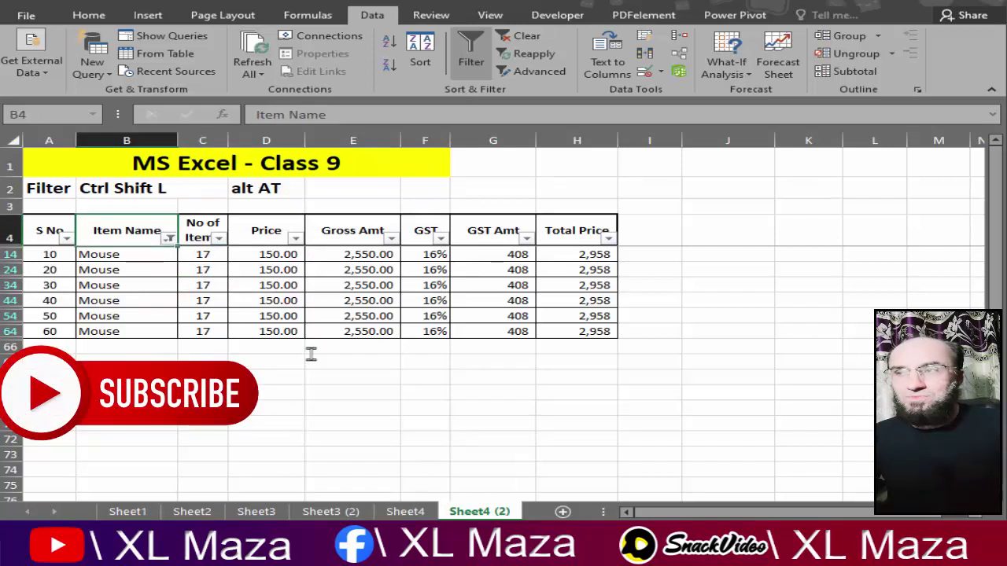
key("alt+Down")
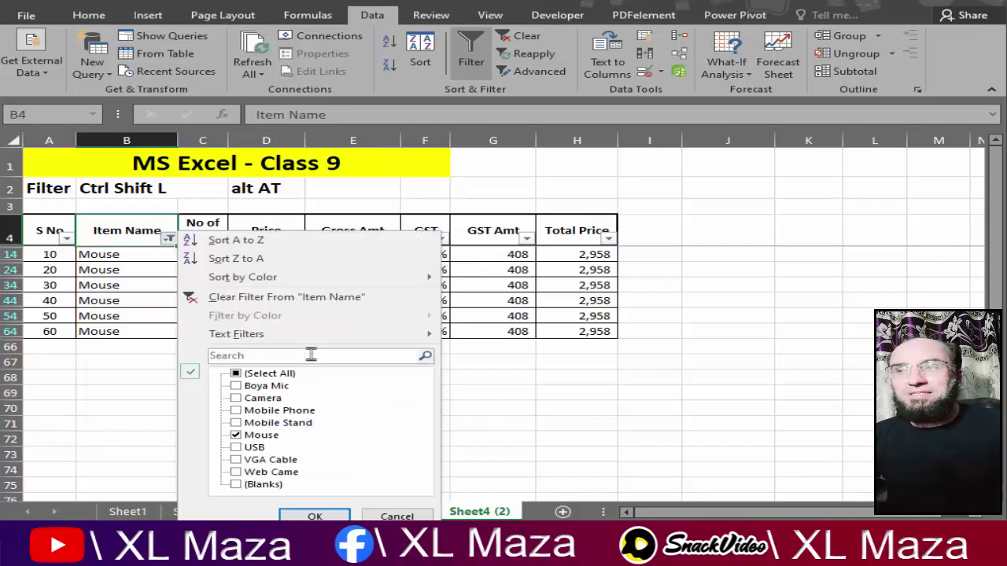
key("Up")
key("Up")
key("Up")
key("Up")
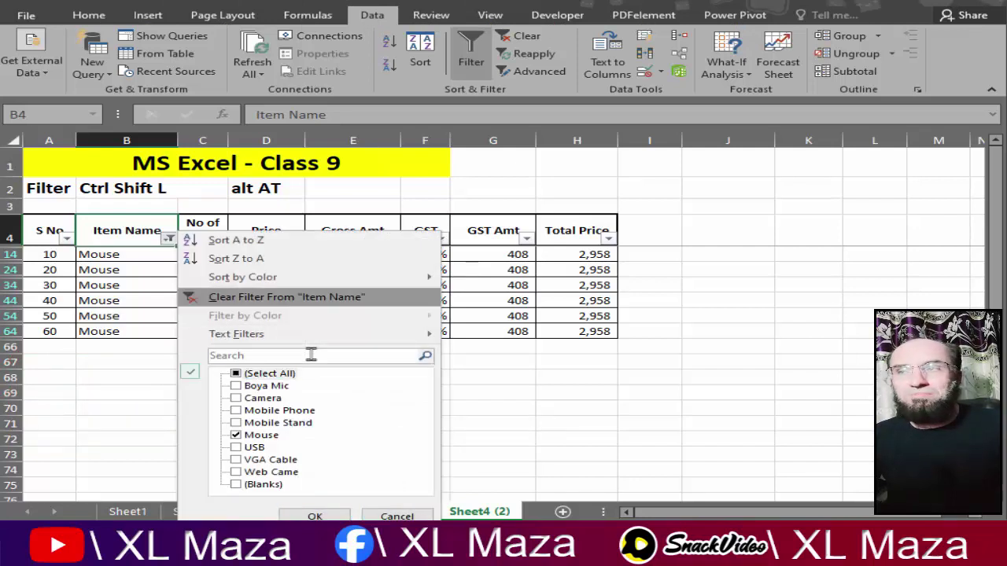
key("Return")
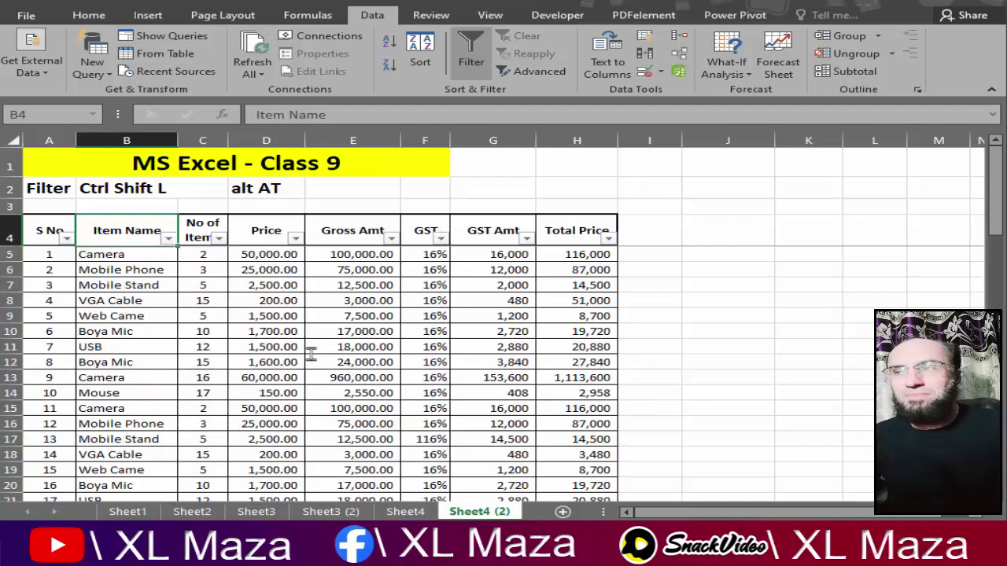
Filter the Item Name column by searching for "bo" to show only the Boya Mic records.
key("alt+Down")
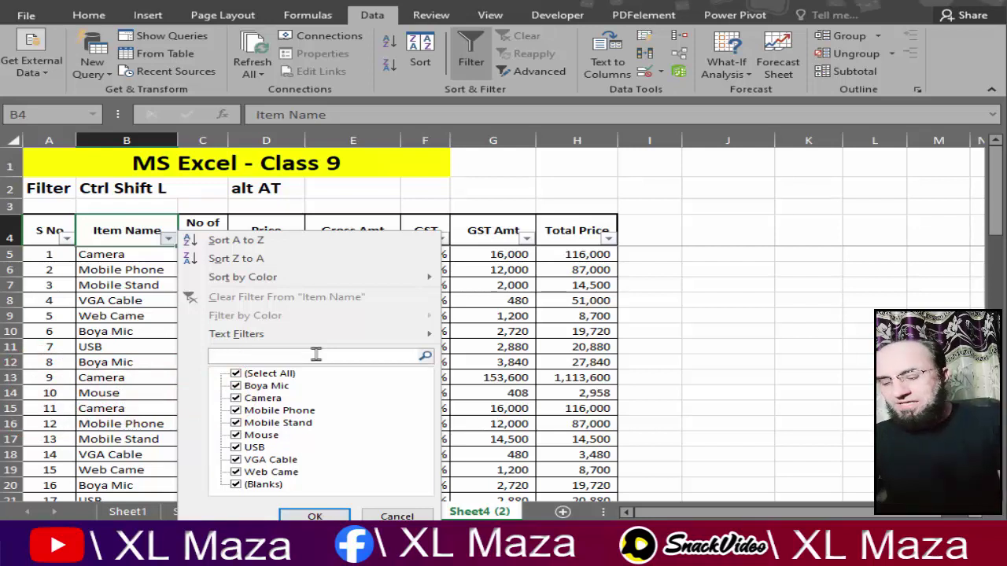
type("bo")
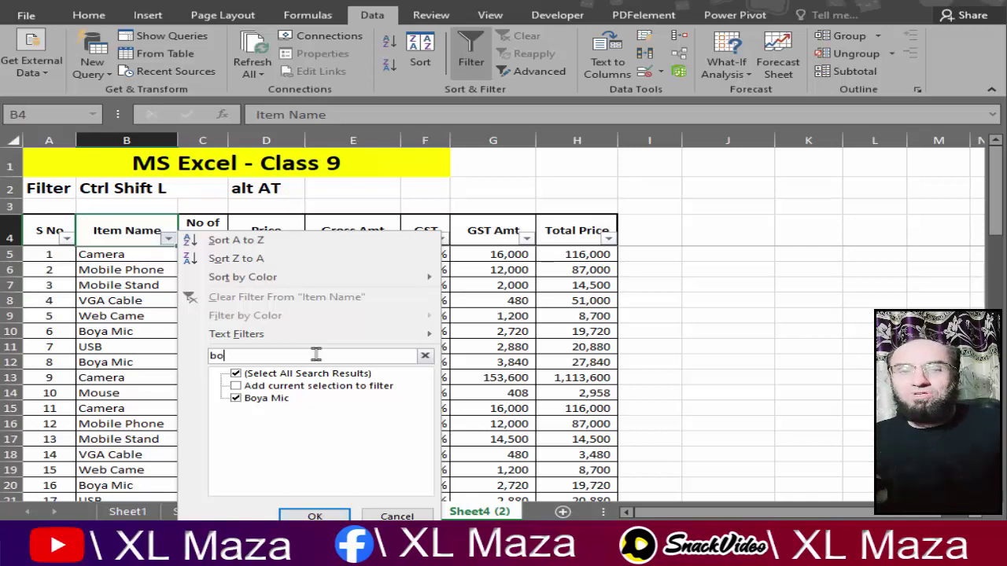
key("Return")
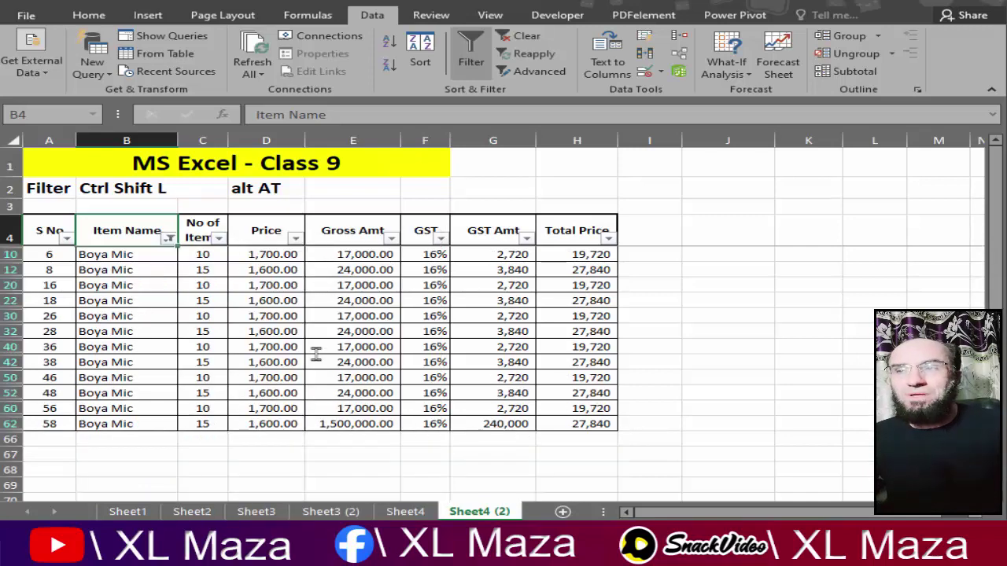
Examine the filtered Boya Mic records across their price, gross amount, GST and total price columns.
key("Right")
key("Right")
key("Right")
key("Down")
key("Down")
key("Right")
key("Right")
key("Up")
key("Right")
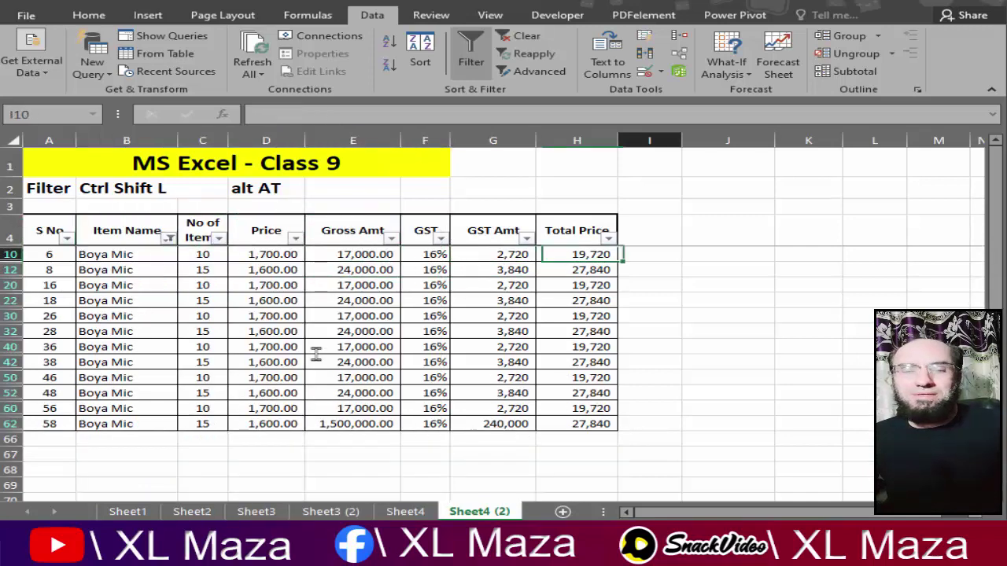
key("Down")
key("Down")
key("Right")
key("Left")
key("Left")
key("Left")
key("Left")
key("Left")
key("Left")
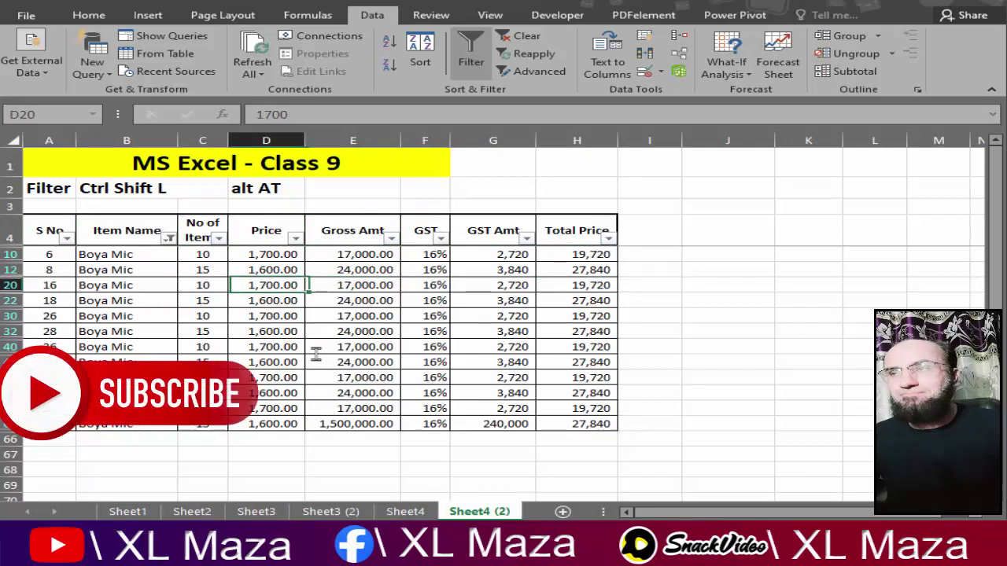
Return to the Item Name header and reselect all items in its filter to show every record.
key("Up")
key("Up")
key("Up")
key("Left")
key("alt+Down")
key("Tab")
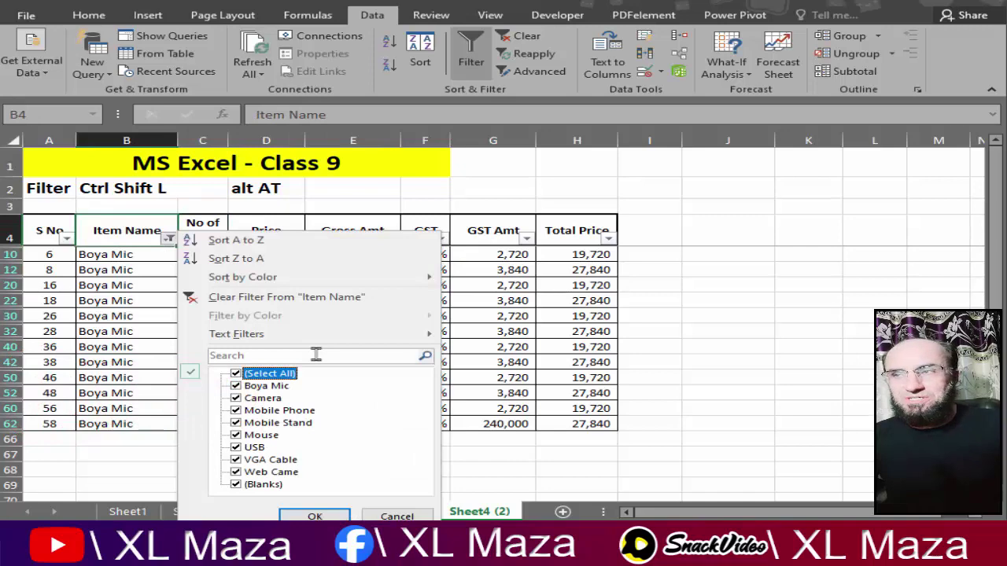
key("Return")
Look through the headers across the table and the first Total Price values, ending on the Total Price header in H4.
key("Right")
key("Right")
key("Right")
key("Right")
key("Right")
key("Right")
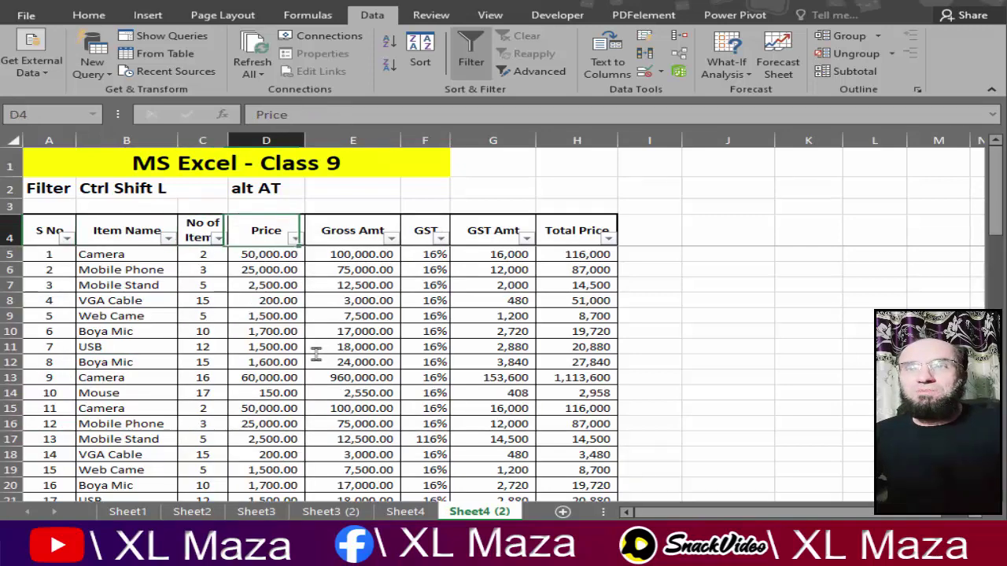
key("Down")
key("Down")
key("Down")
key("Down")
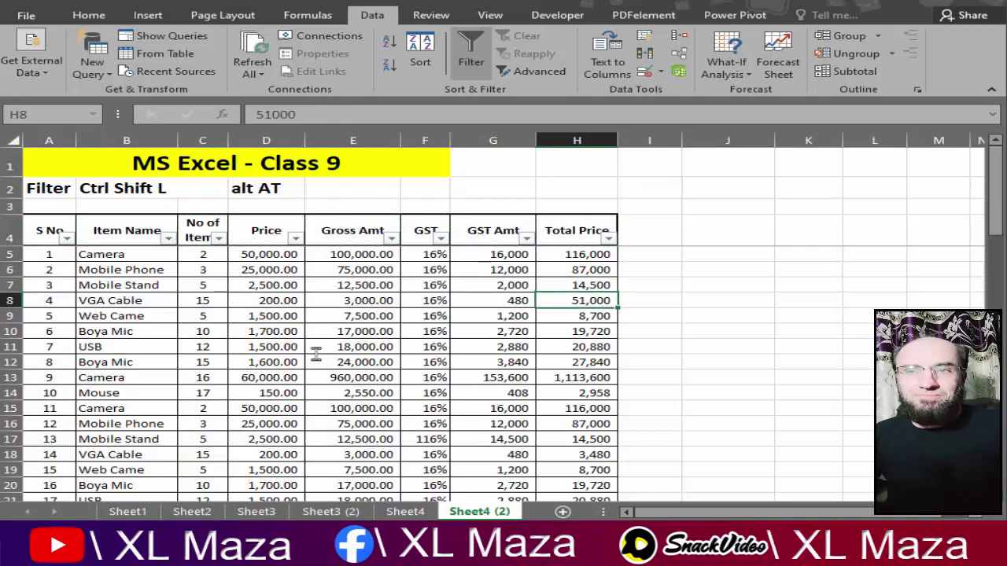
key("Up")
key("Up")
key("Up")
key("Up")
key("Down")
key("Down")
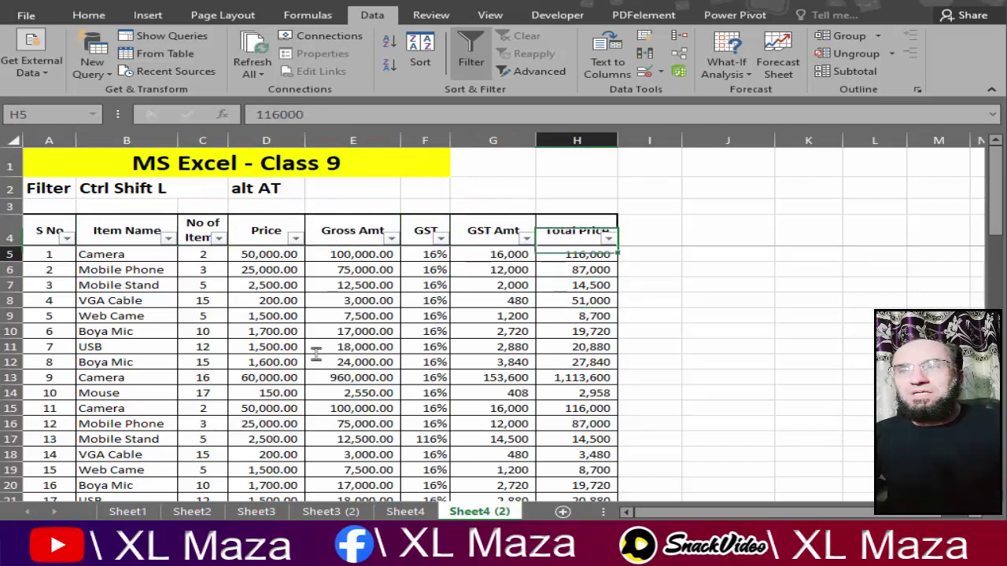
key("Left")
key("Right")
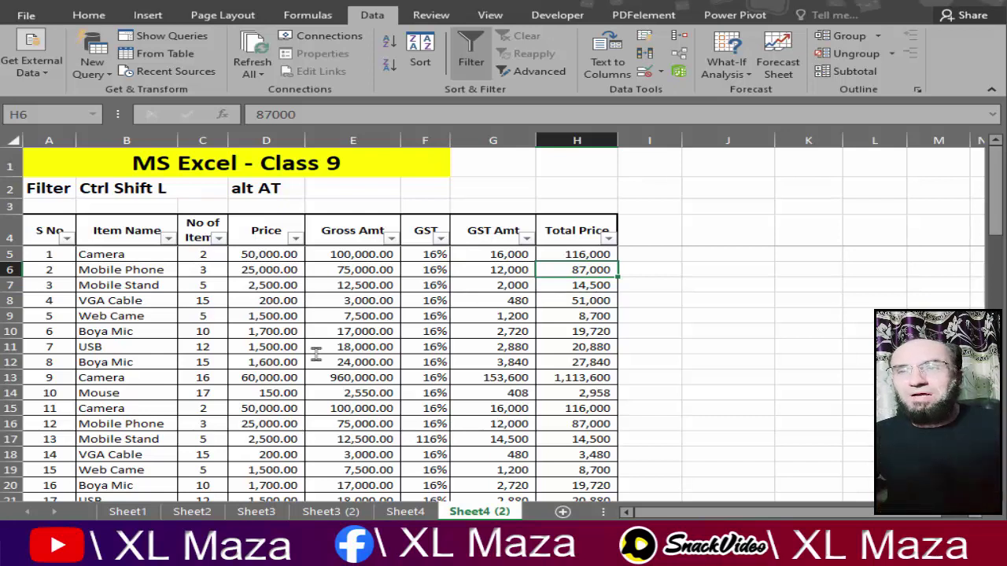
key("Up")
key("Up")
key("Down")
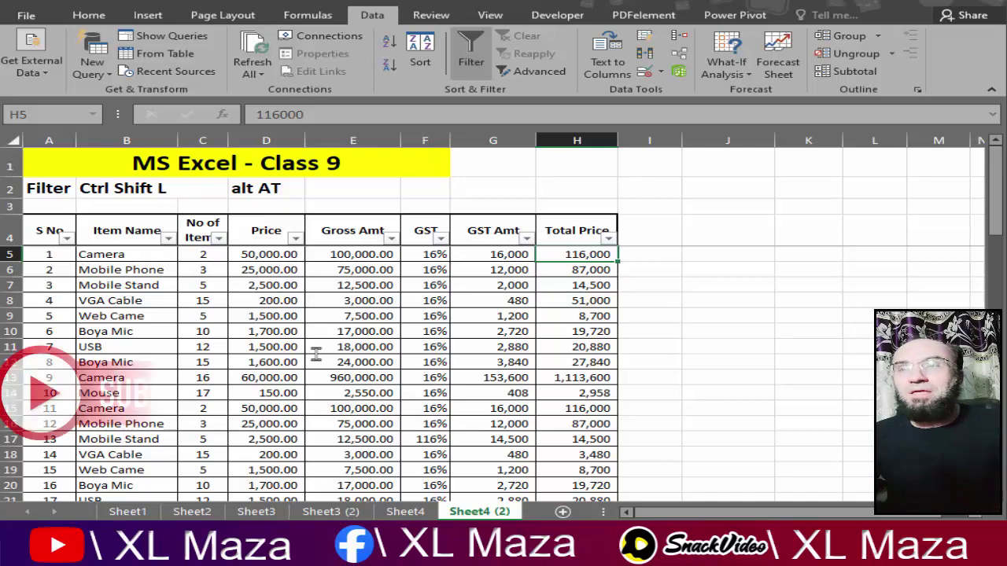
key("Up")
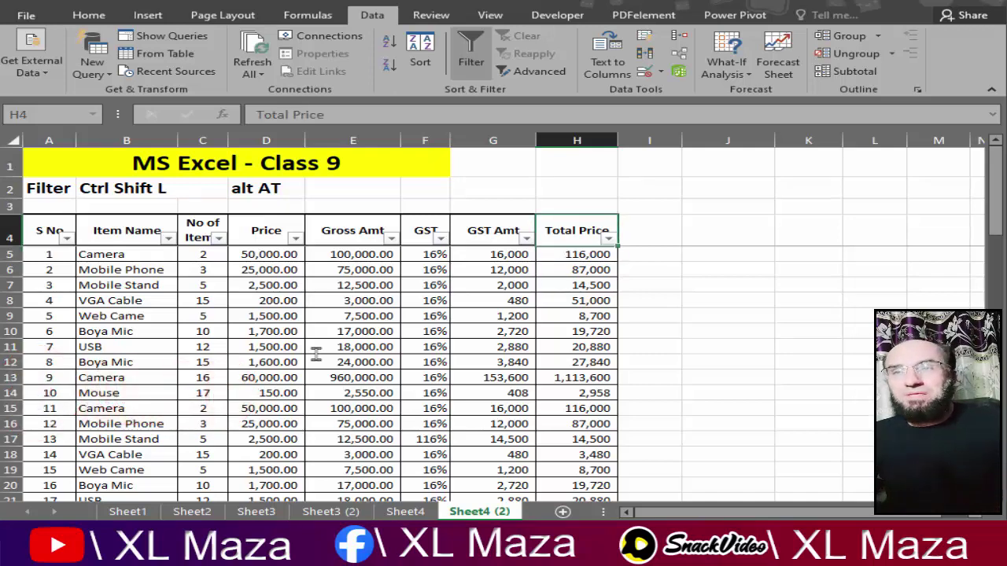
Filter the Total Price column to values greater than 100000 and select the filtered prices in H5:H63.
left_click(610, 239)
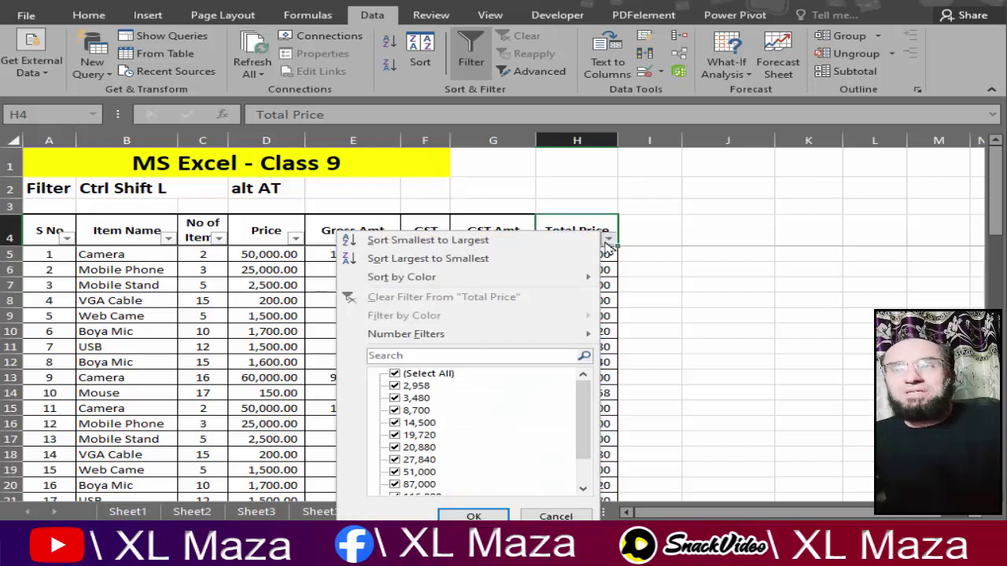
mouse_move(486, 344)
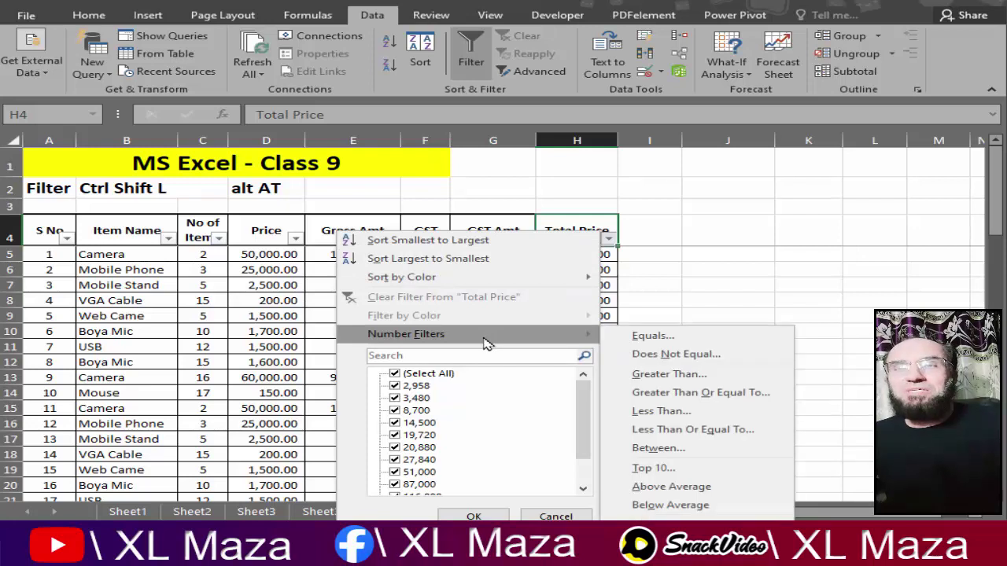
left_click(692, 376)
left_click_drag(280, 326, 563, 207)
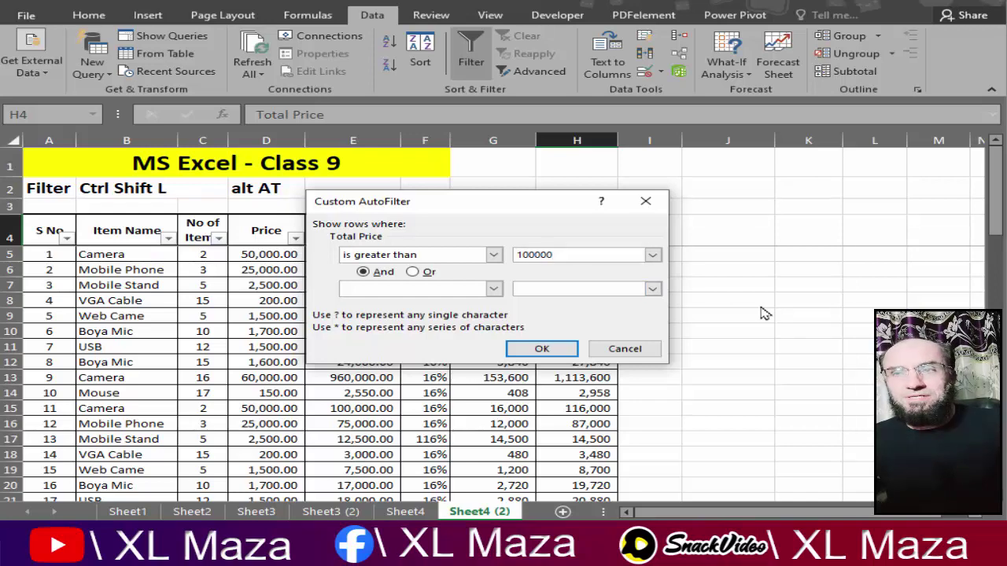
key("Return")
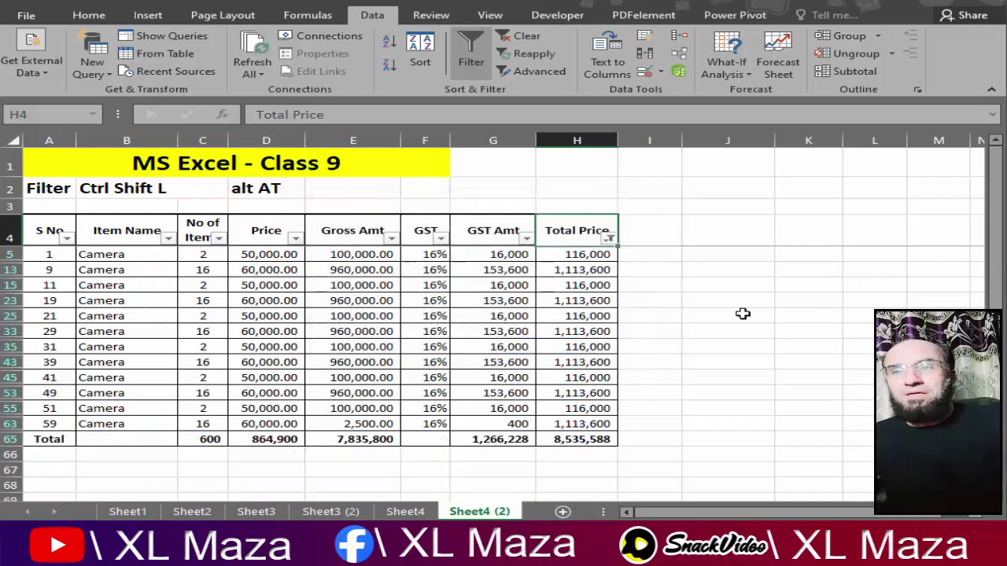
left_click_drag(594, 254, 588, 423)
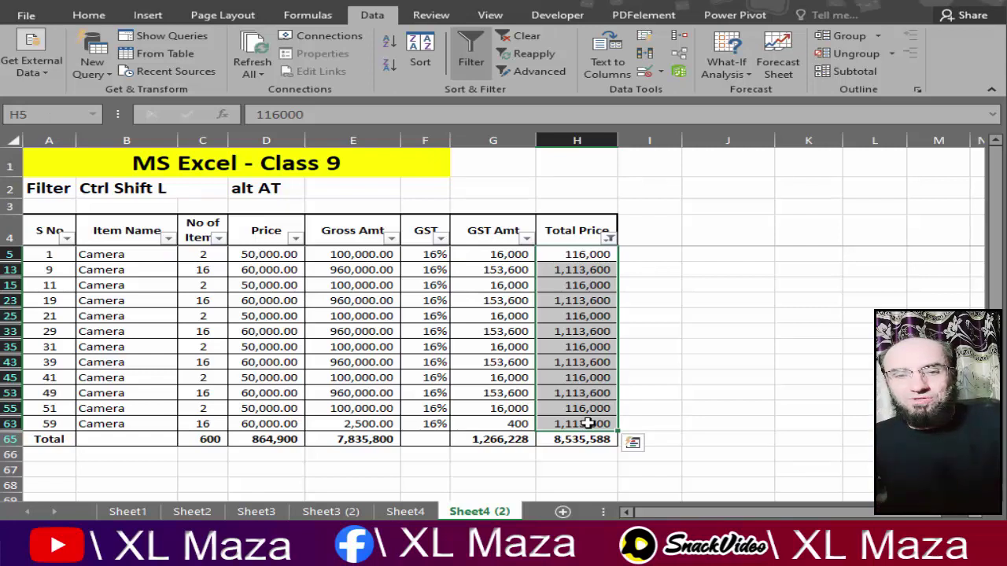
Clear the greater-than filter from the Total Price column to show all records.
left_click(612, 239)
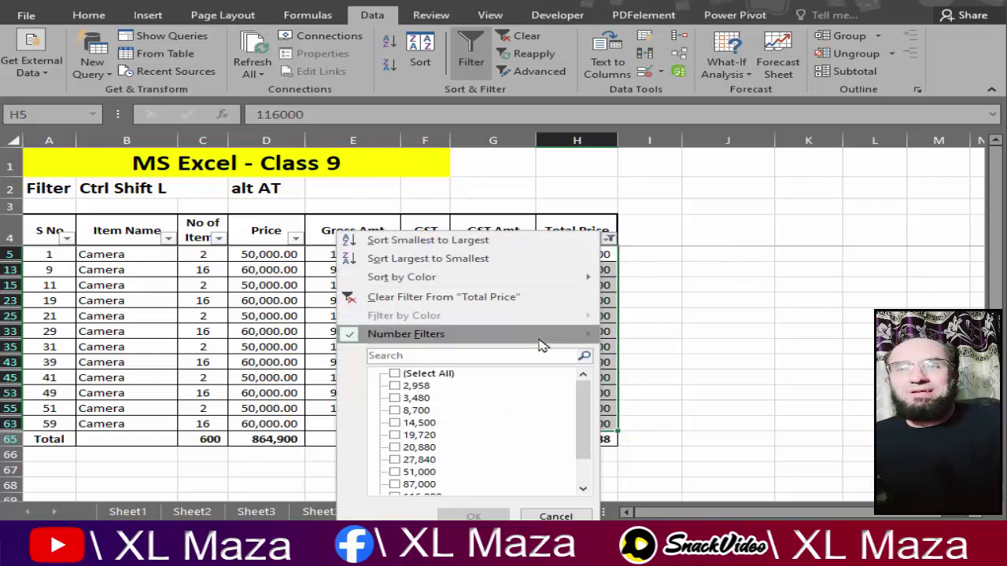
mouse_move(543, 345)
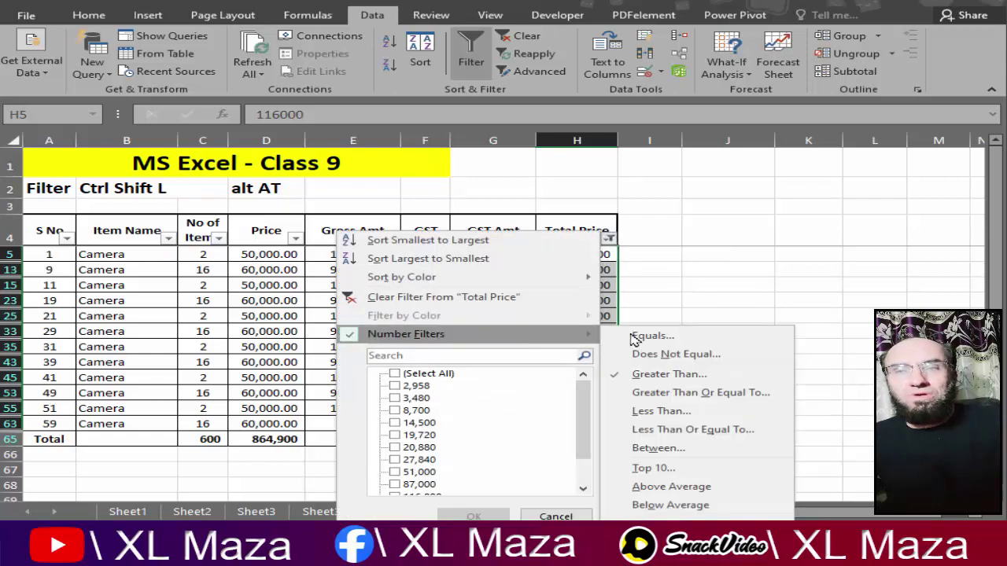
left_click(672, 337)
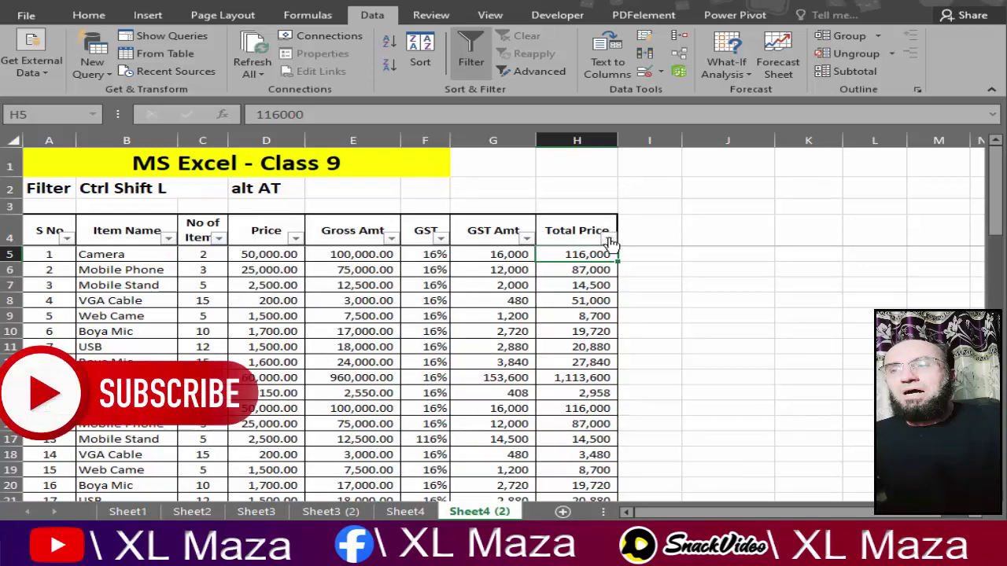
Filter the Total Price column with a number filter to show only values equal to 116,000.
left_click(609, 238)
mouse_move(567, 343)
left_click(651, 337)
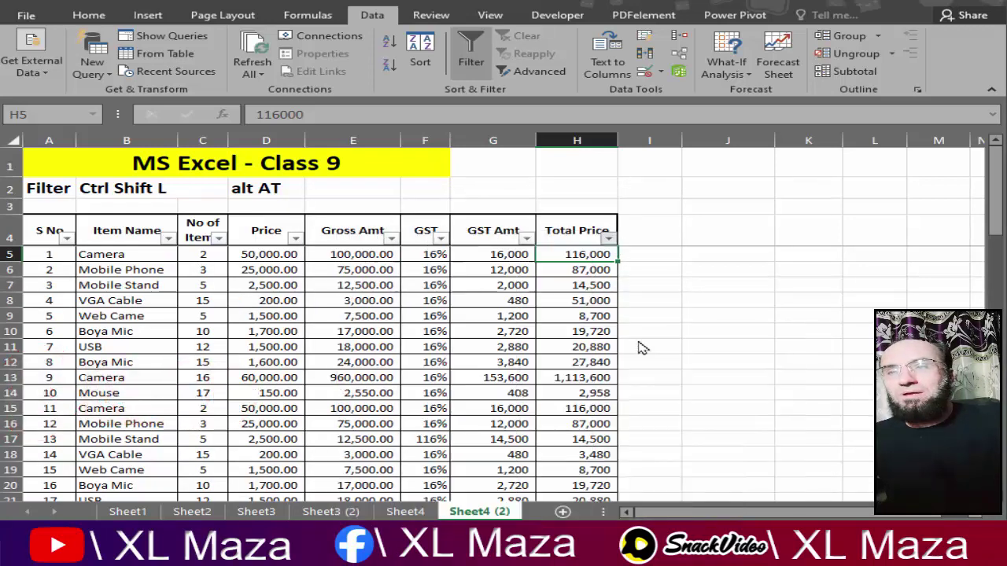
type("116")
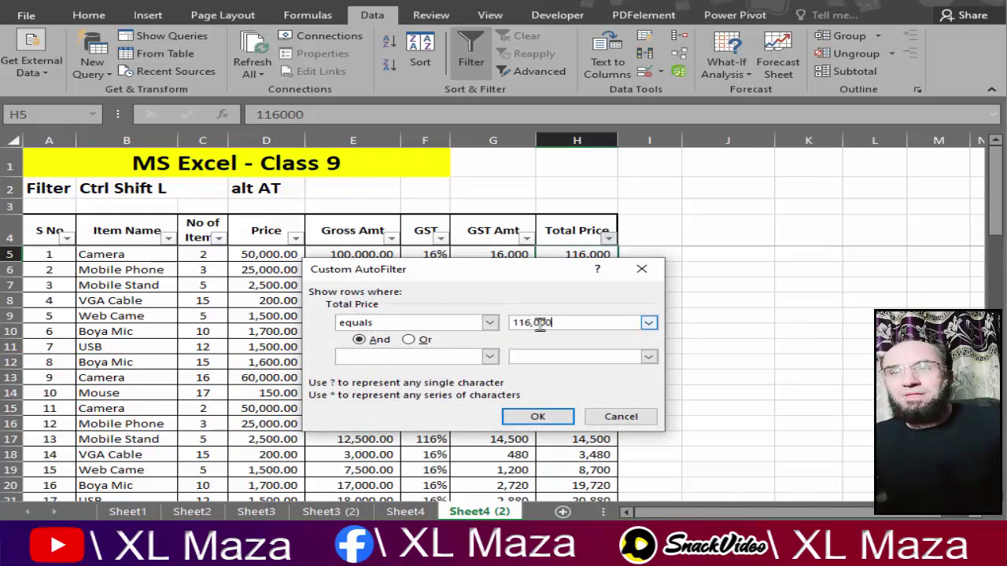
type(",000")
key("Return")
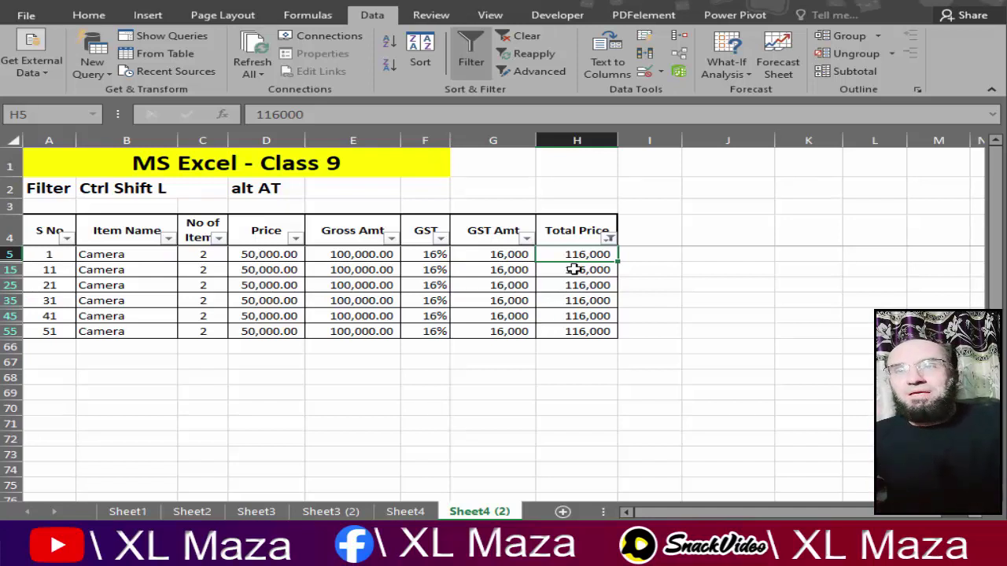
Filter the Total Price column with a number filter for values less than 100000 and look through the filtered records.
left_click(610, 238)
mouse_move(543, 337)
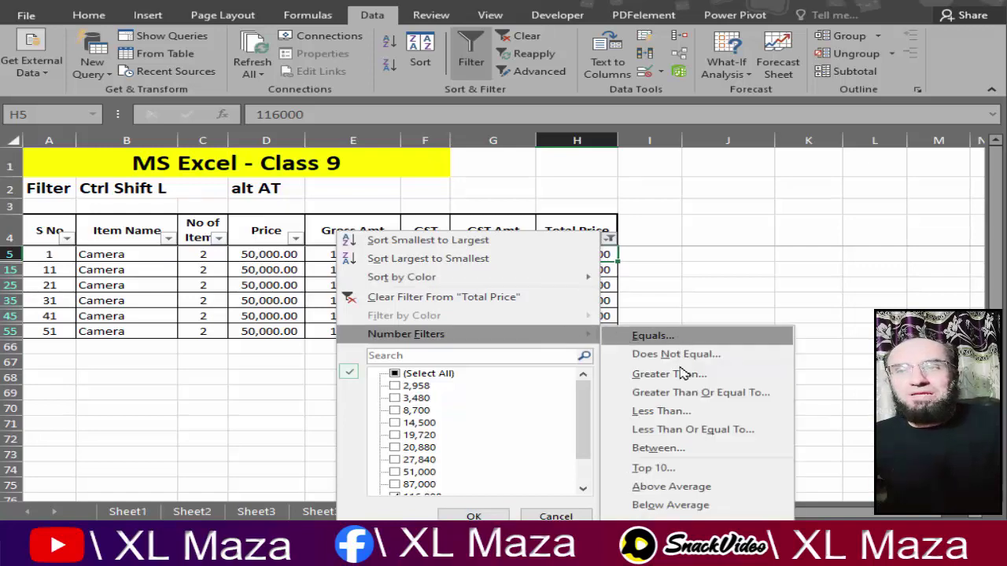
left_click(682, 412)
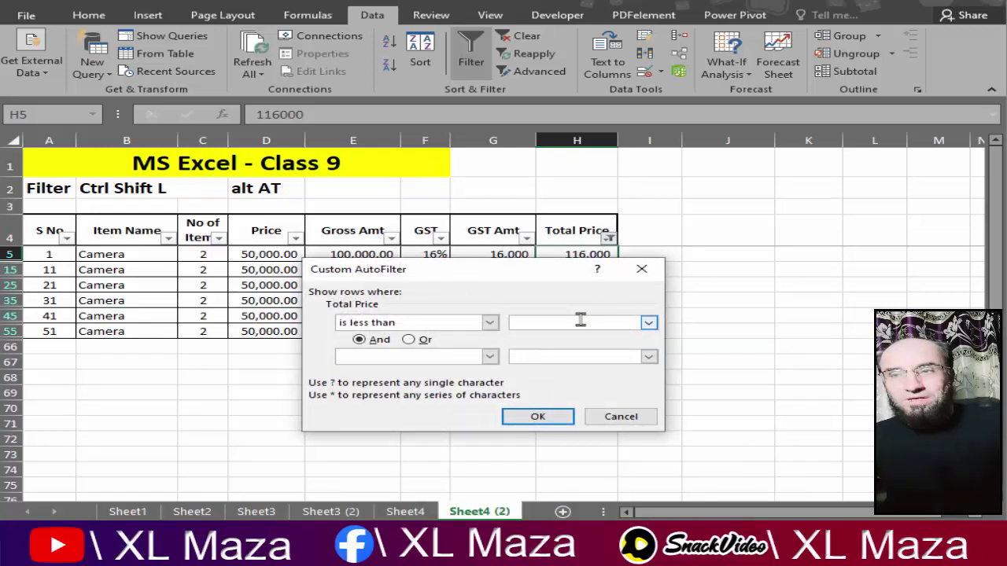
type("100000")
key("Return")
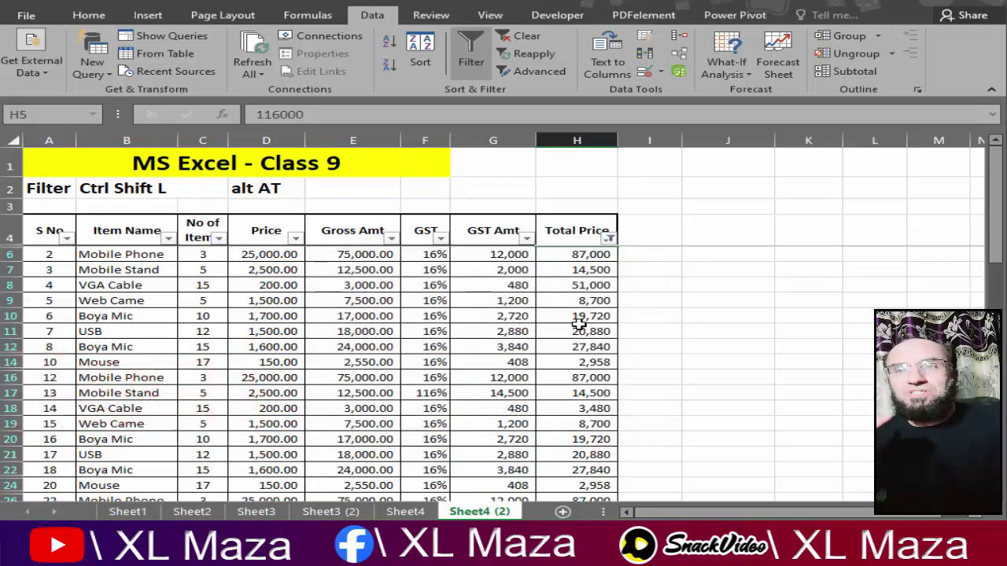
scroll(580, 363, "down", 3)
scroll(579, 363, "down", 12)
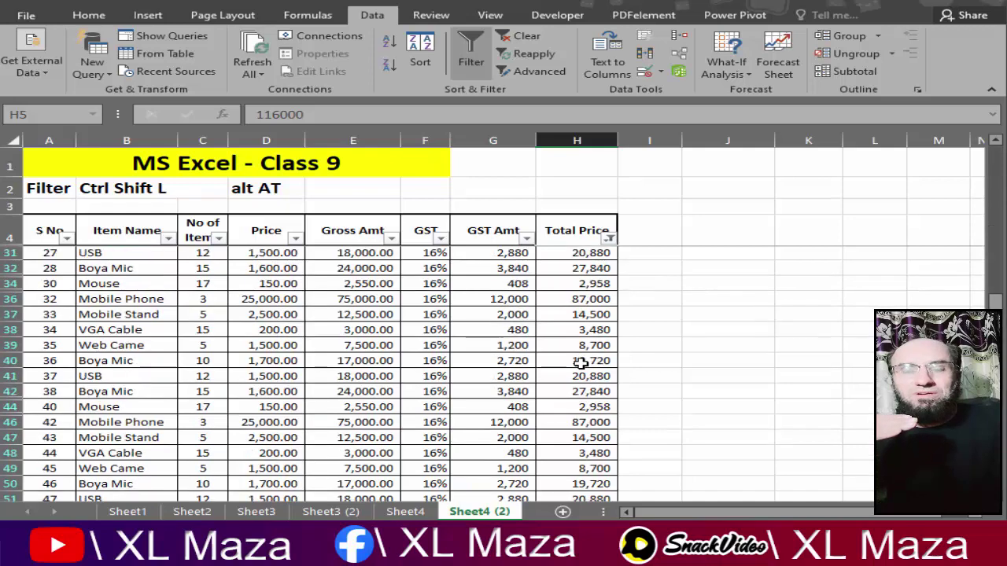
scroll(580, 362, "up", 9)
scroll(579, 363, "up", 6)
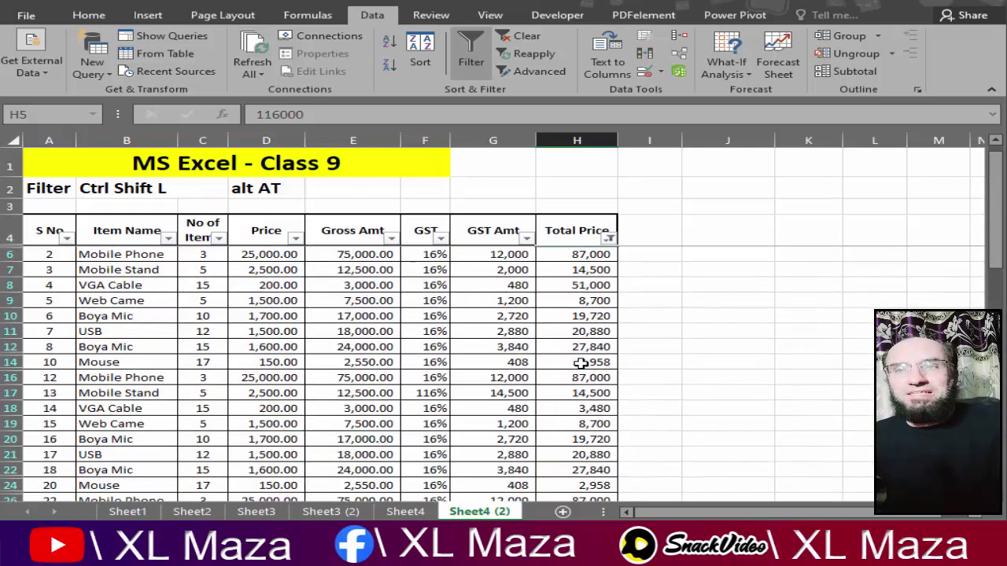
Filter the Total Price column to values between 100000 and 116000 and select the empty row A66:H66 below the filtered records.
left_click(610, 237)
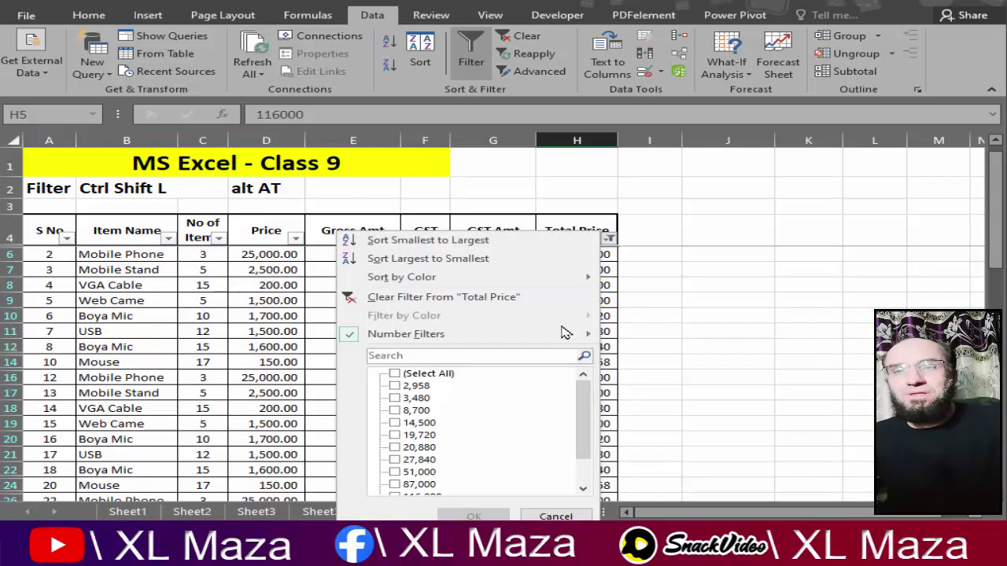
mouse_move(565, 335)
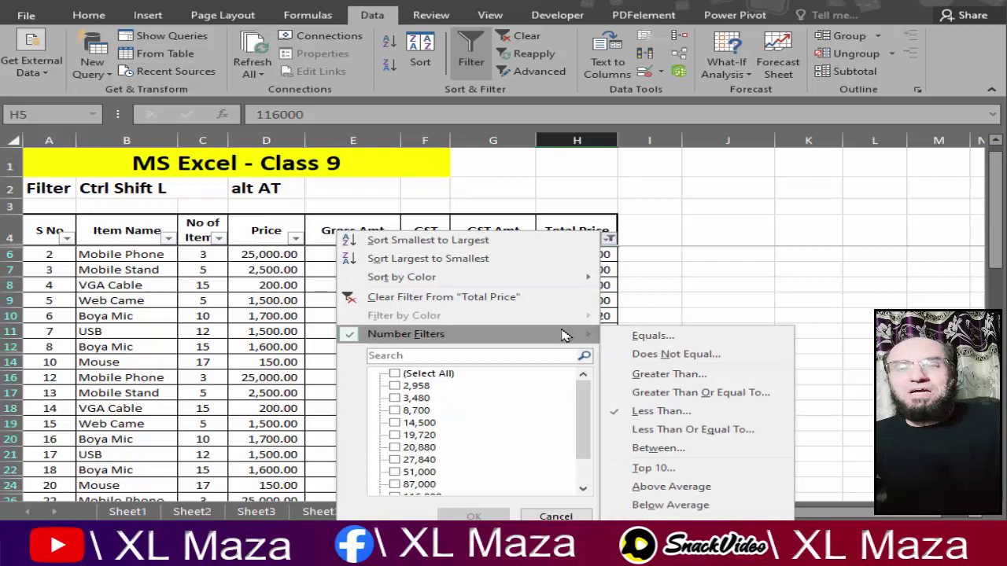
left_click(665, 452)
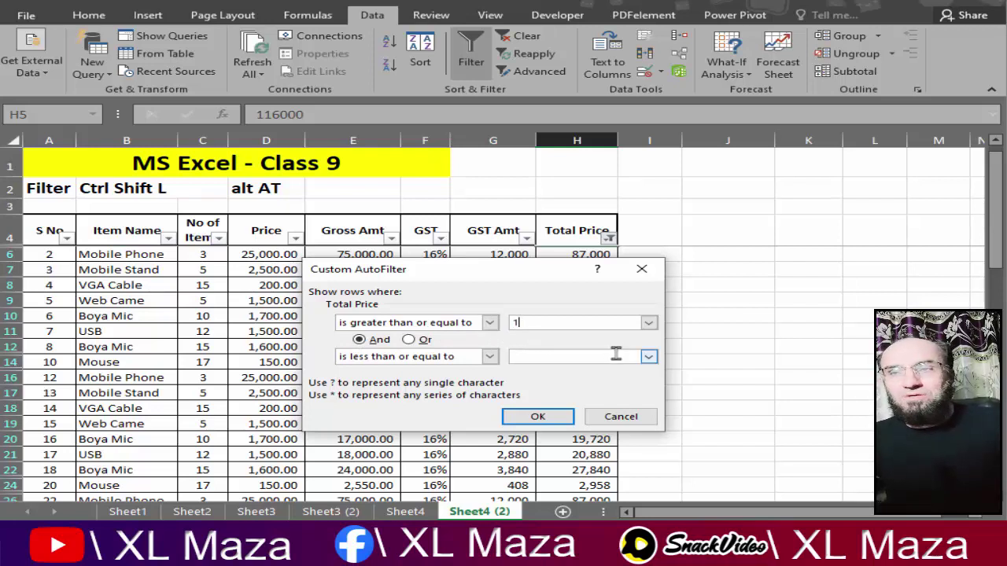
type("100000")
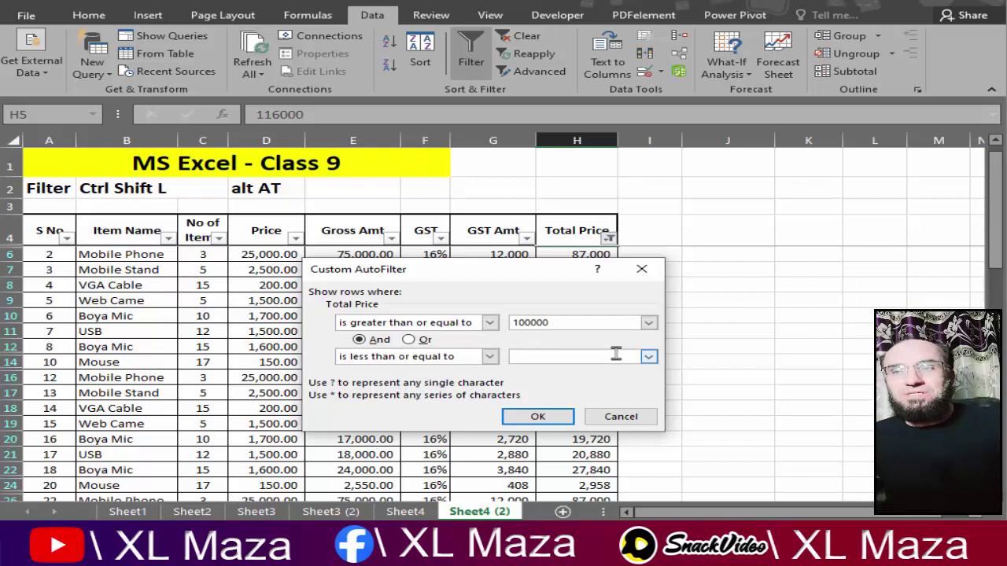
key("Tab")
key("Tab")
key("Tab")
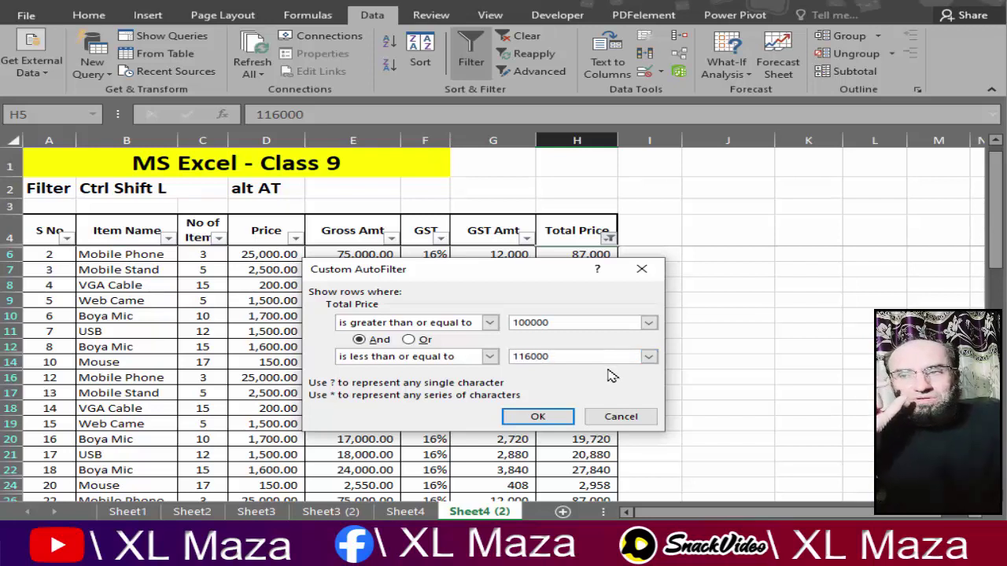
left_click(552, 422)
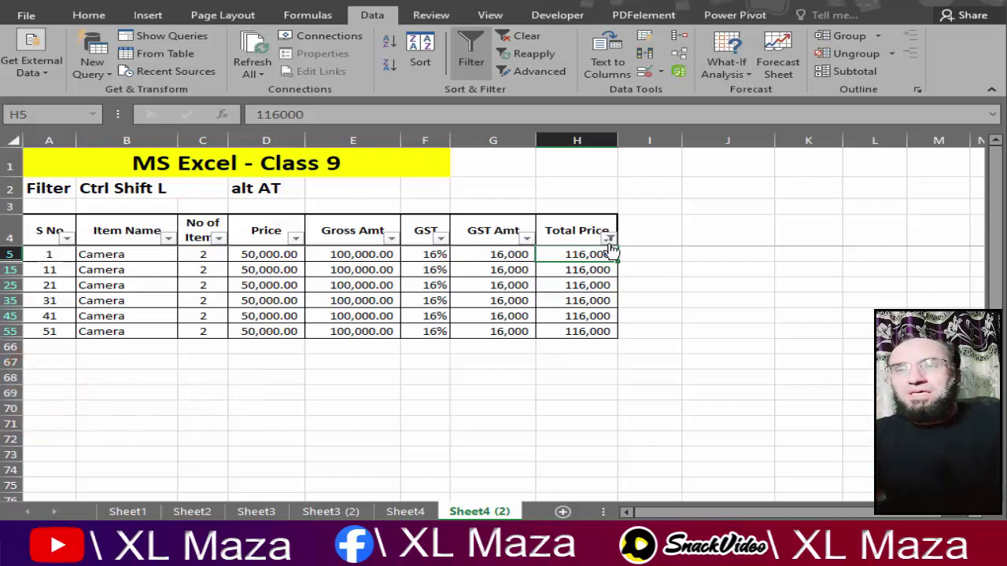
left_click(587, 350)
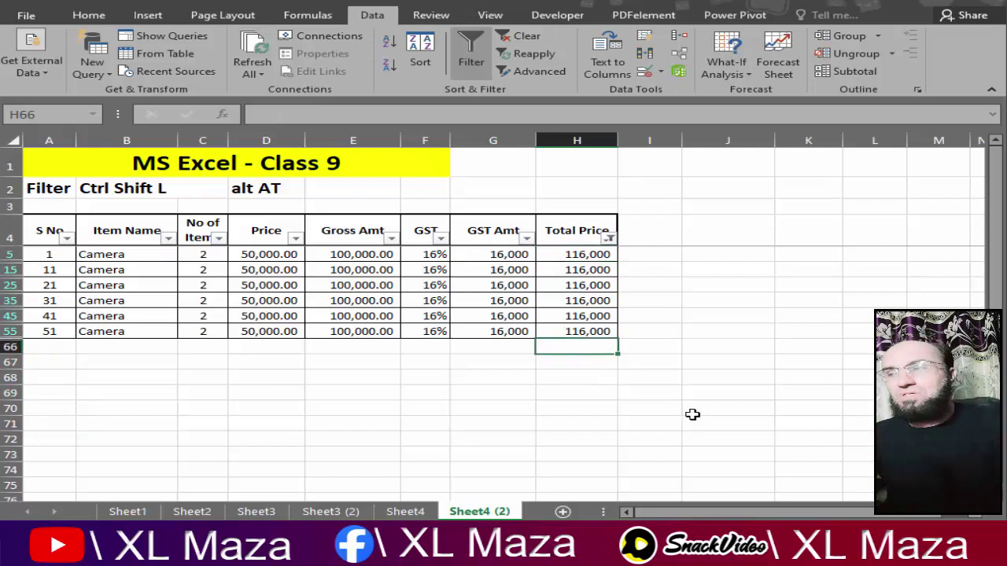
left_click_drag(72, 347, 596, 352)
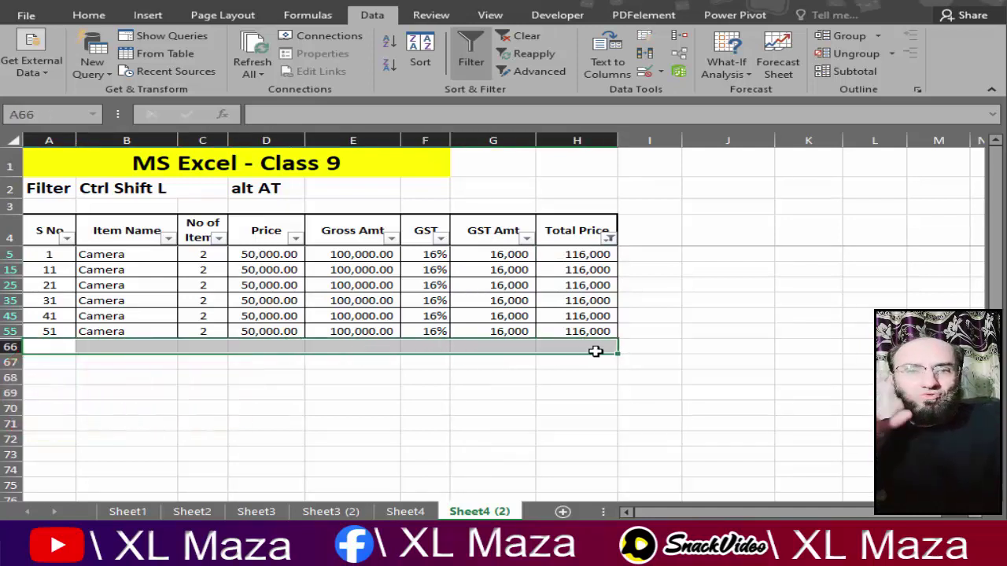
Remove the Total Price filter by selecting all of the column's values again.
left_click(610, 237)
left_click(441, 374)
left_click(473, 516)
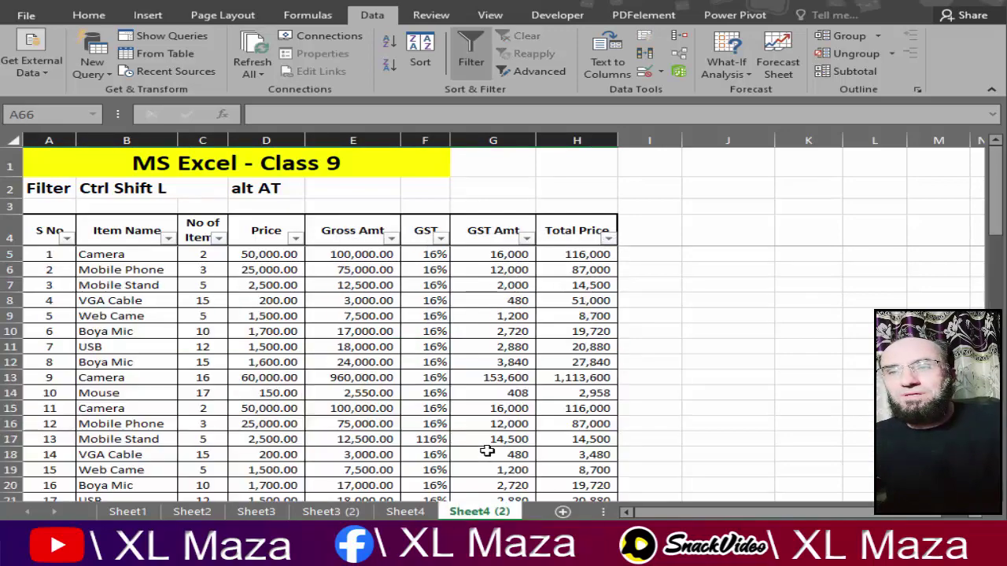
Examine the total formulas in row 65 for Price, Gross Amt, GST Amt, Total Price and the number of items.
scroll(505, 427, "down", 8)
left_click(578, 331)
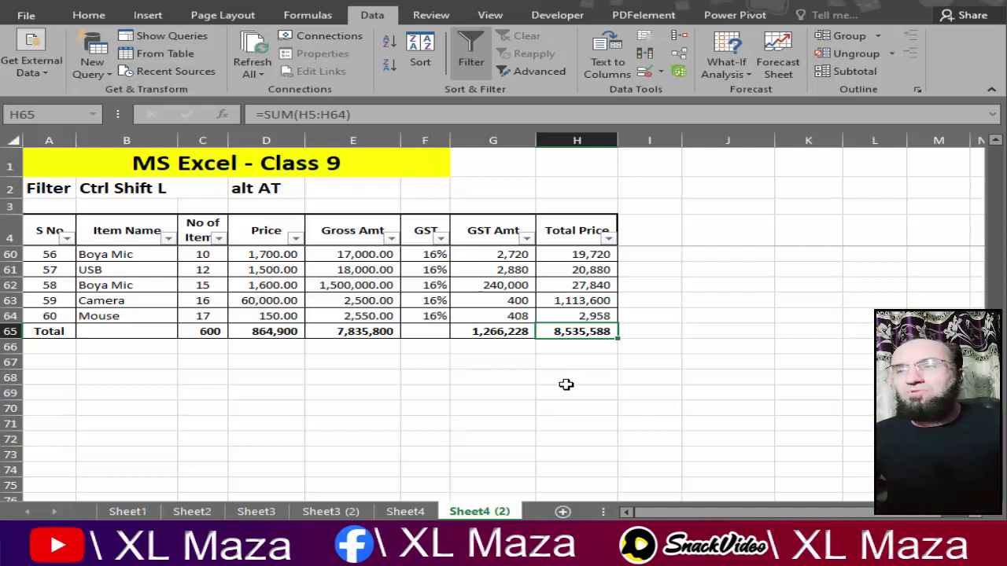
key("Left")
key("Left")
key("Left")
key("Left")
key("F2")
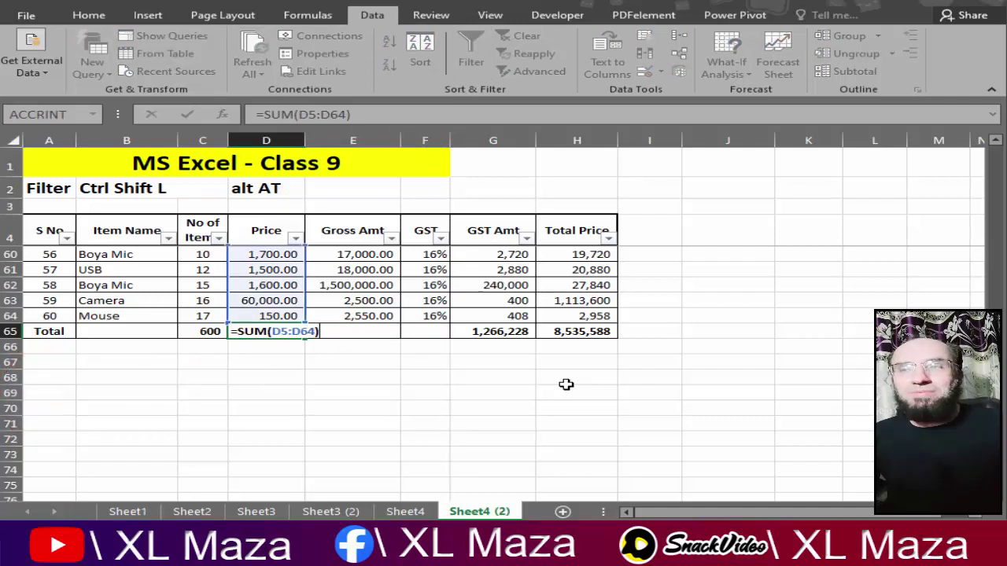
key("Return")
key("Right")
key("Up")
key("Up")
key("Down")
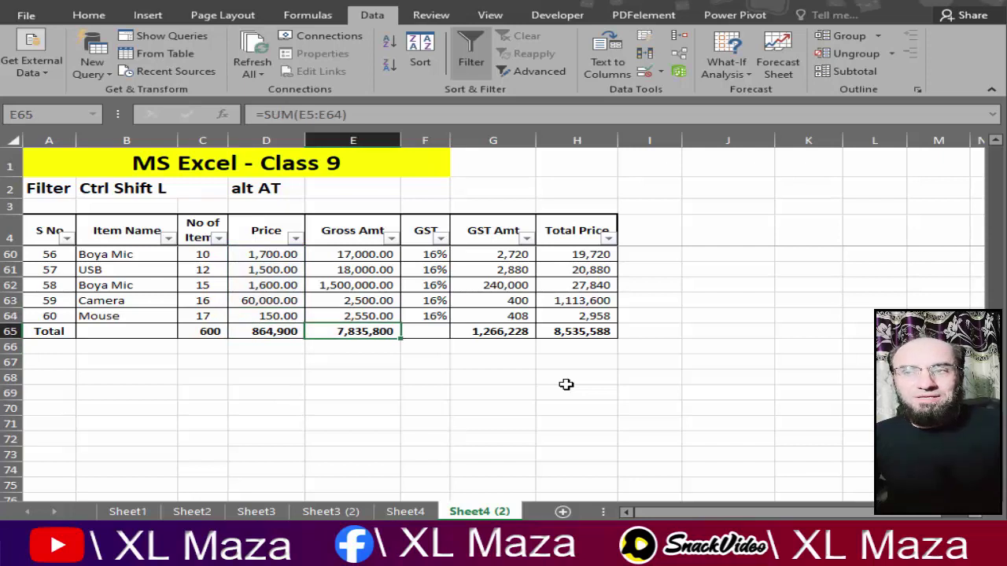
key("F2")
key("Return")
key("Up")
key("Right")
key("Right")
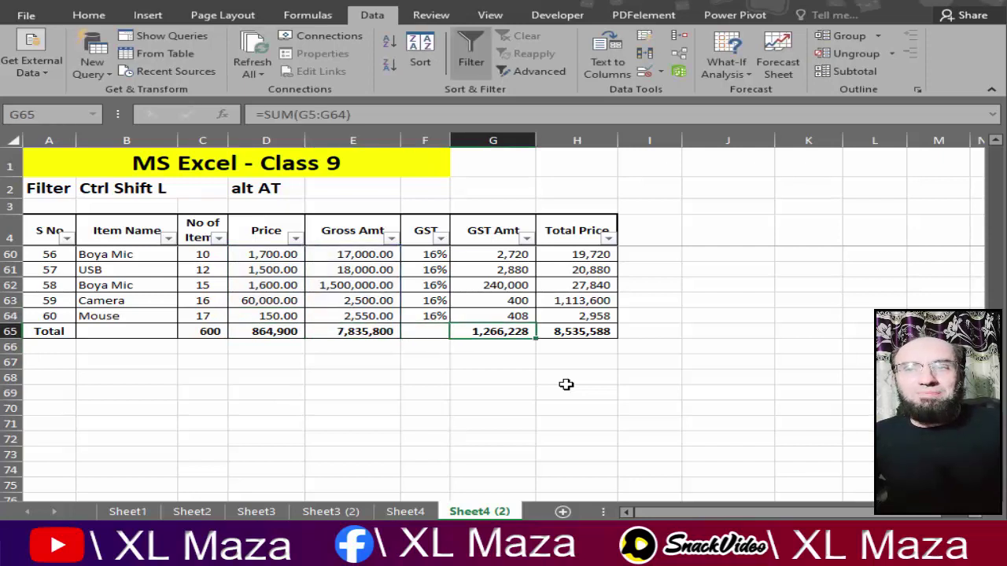
key("F2")
key("Return")
key("Up")
key("Right")
key("F2")
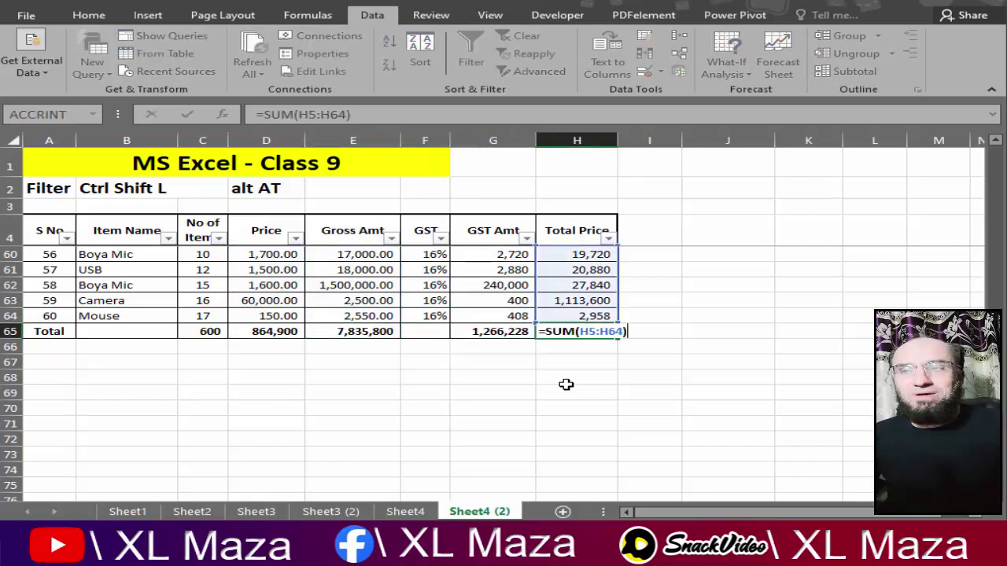
key("Return")
key("Up")
key("Left")
key("Left")
key("Left")
key("Left")
key("Left")
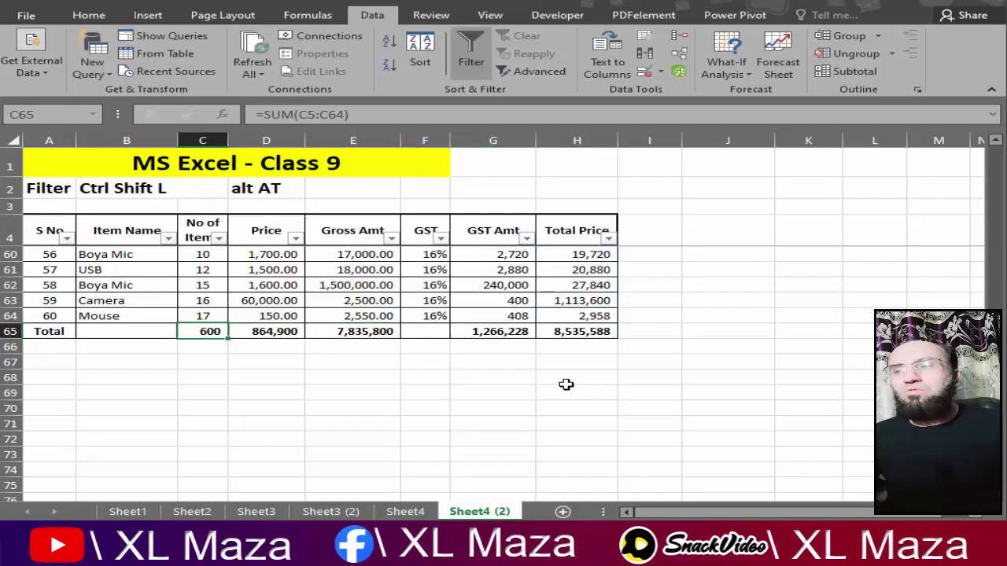
key("F2")
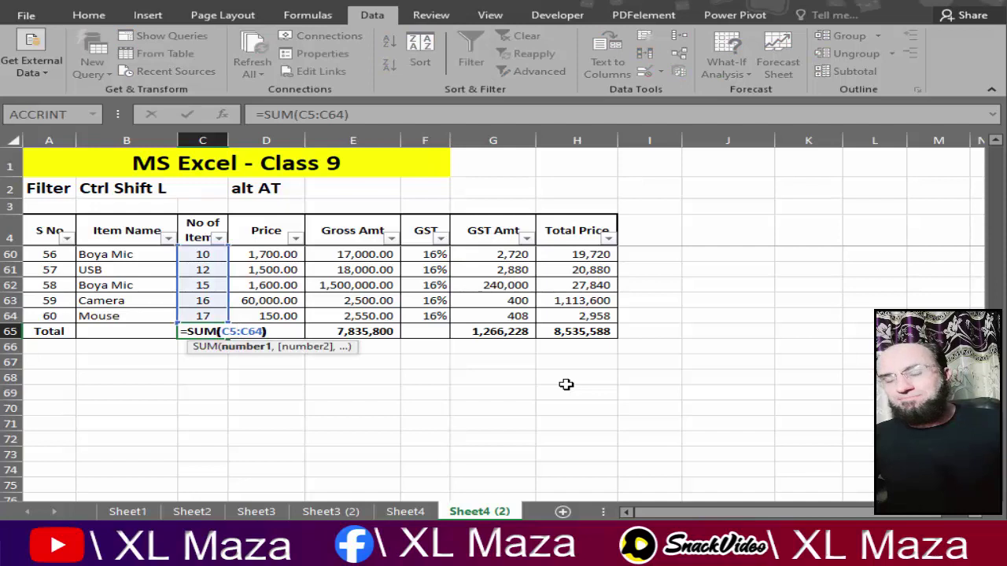
key("Left")
key("Escape")
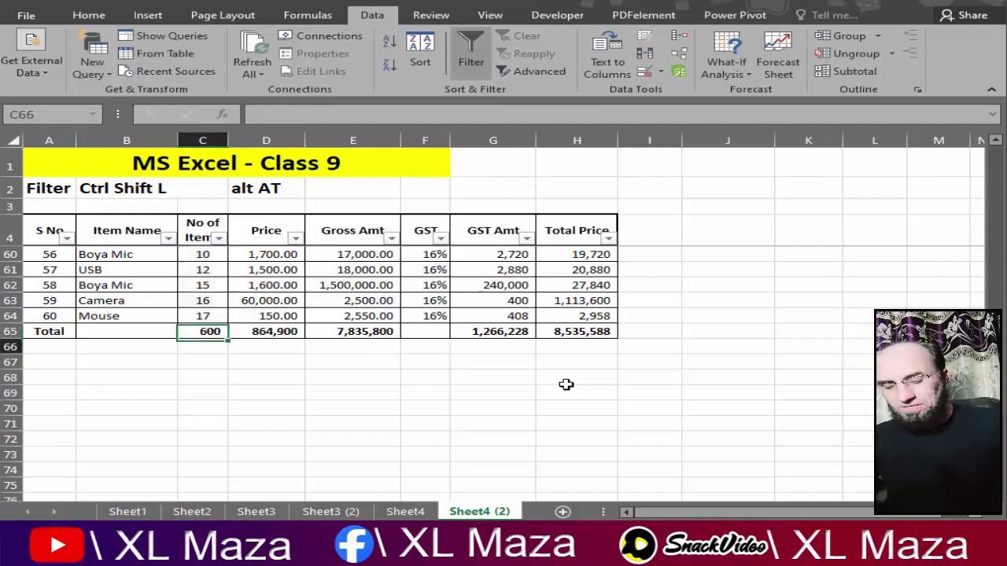
Replace the number-of-items total in C65 with the formula =SUBTOTAL(9,C5:C64).
type("=sub")
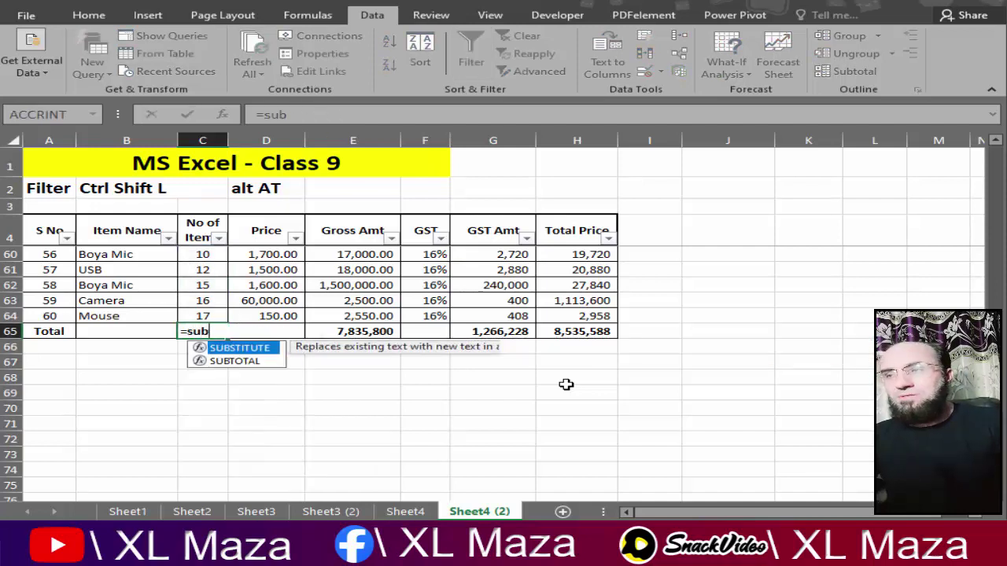
key("Down")
key("Tab")
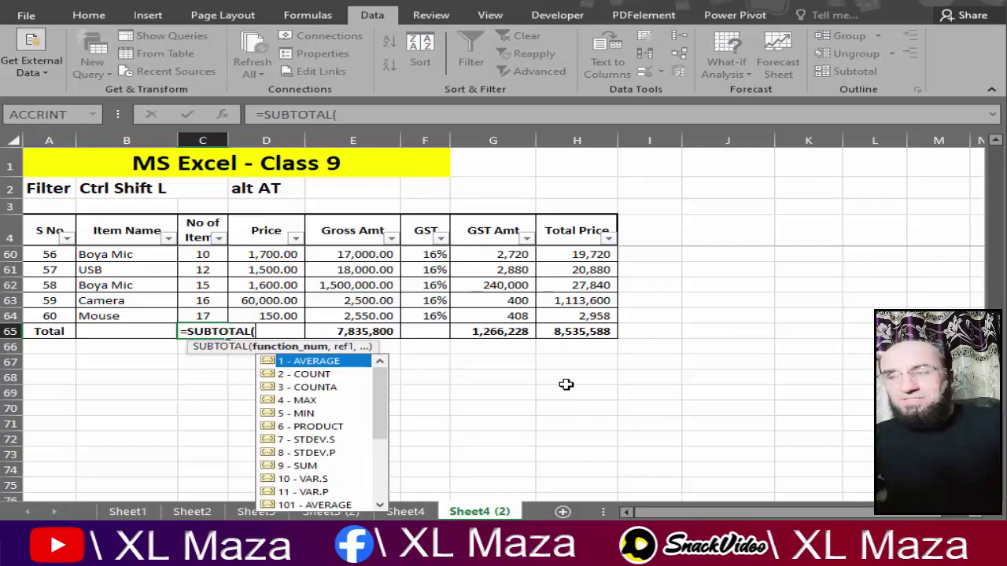
type("9")
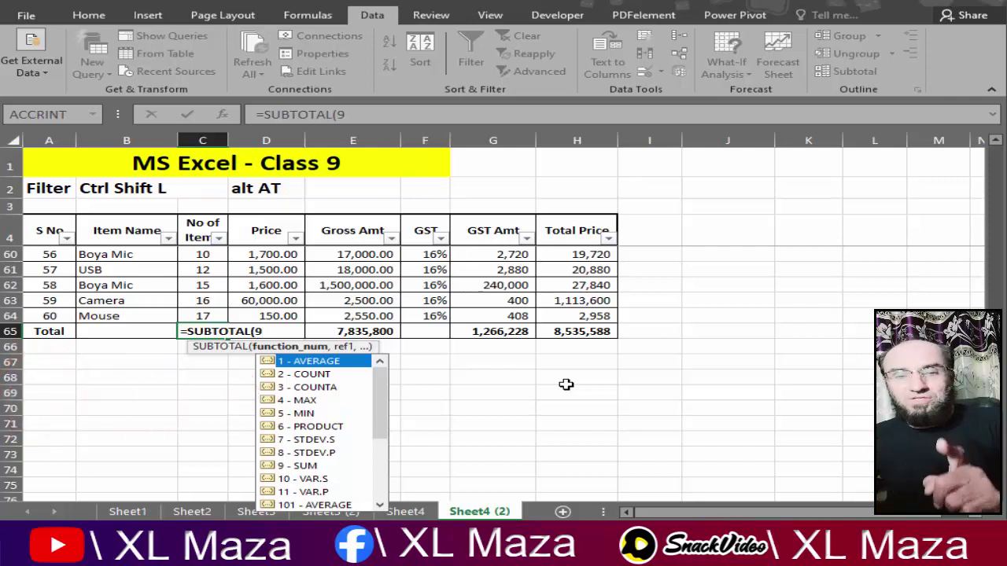
type(",")
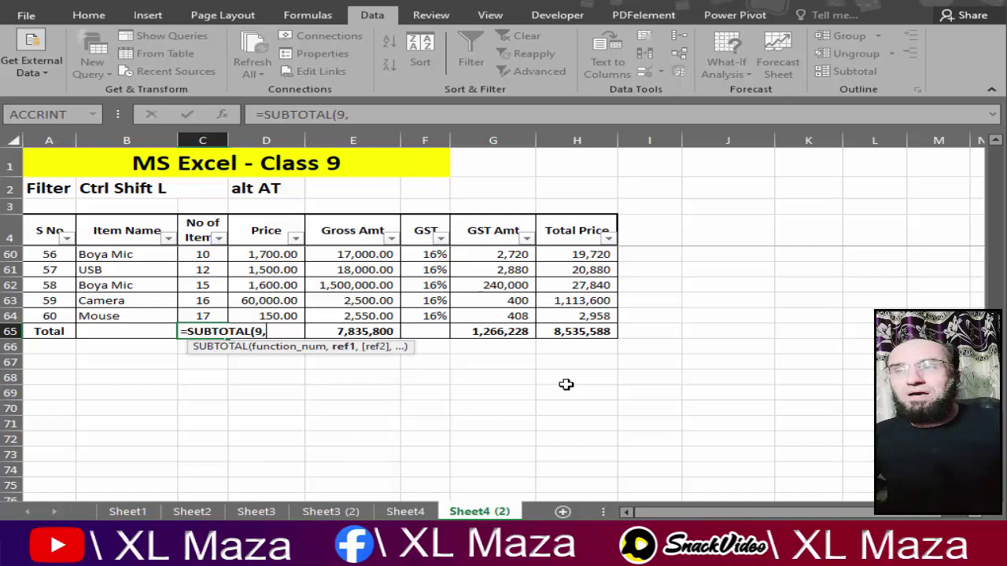
key("Up")
key("ctrl+shift+Up")
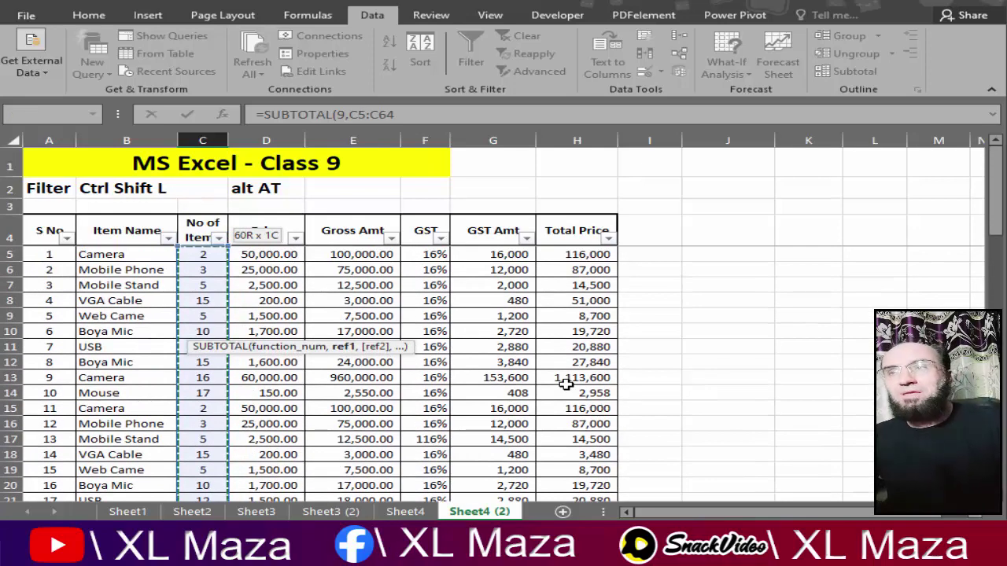
scroll(475, 433, "down", 18)
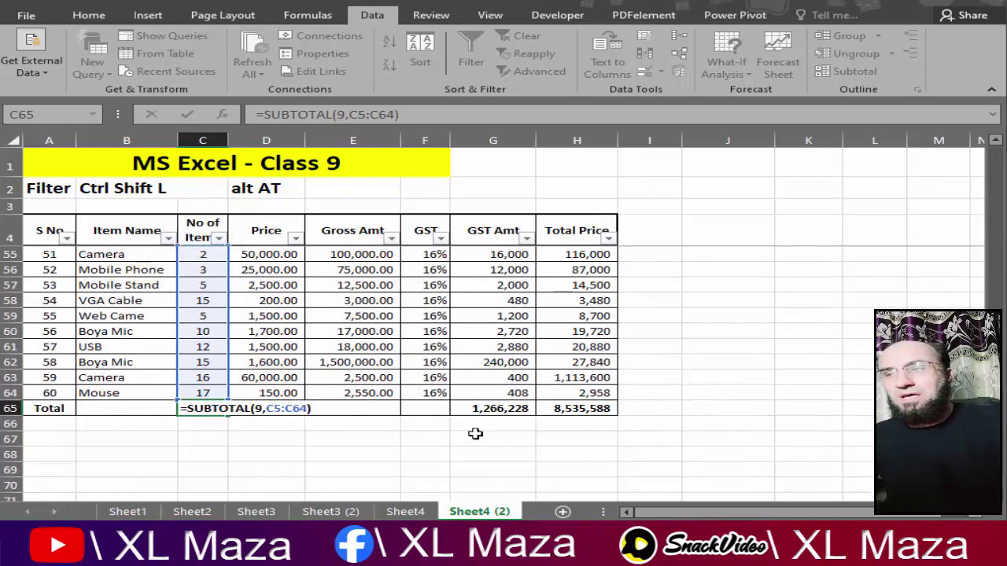
type(")")
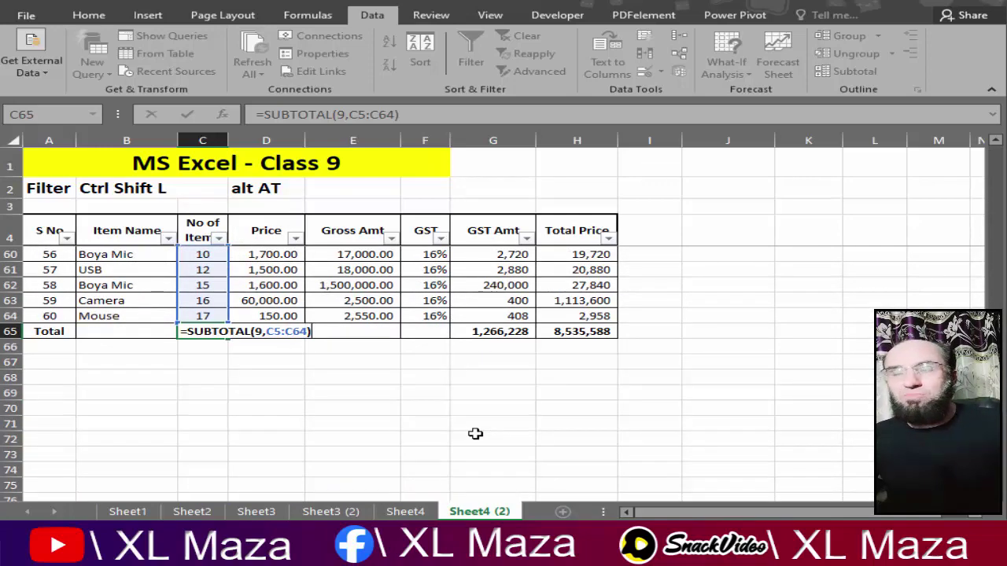
key("Return")
key("Up")
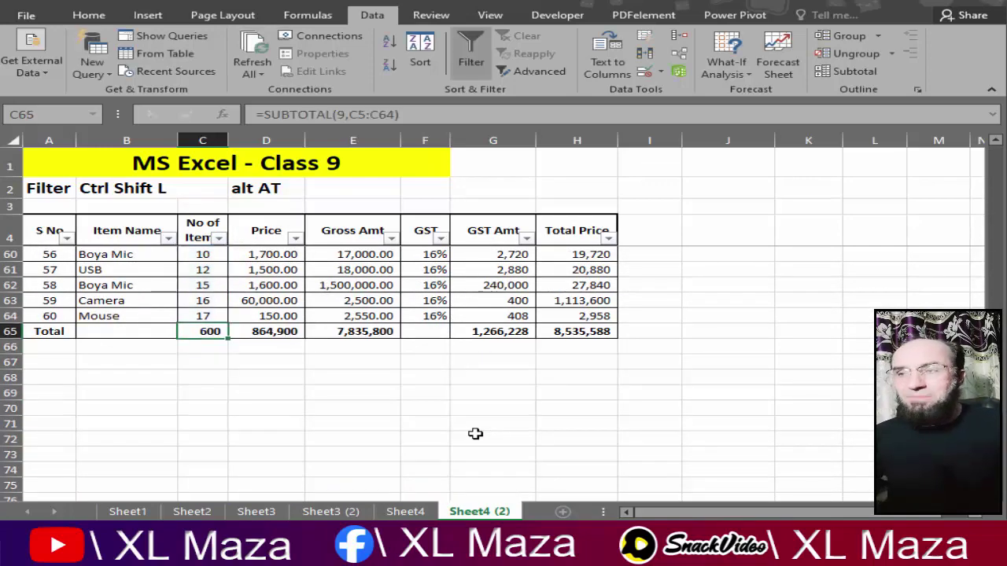
Copy the SUBTOTAL formula from C65 into the Price and Gross Amt totals in D65:E65.
key("Right")
key("shift+Right")
key("ctrl+v")
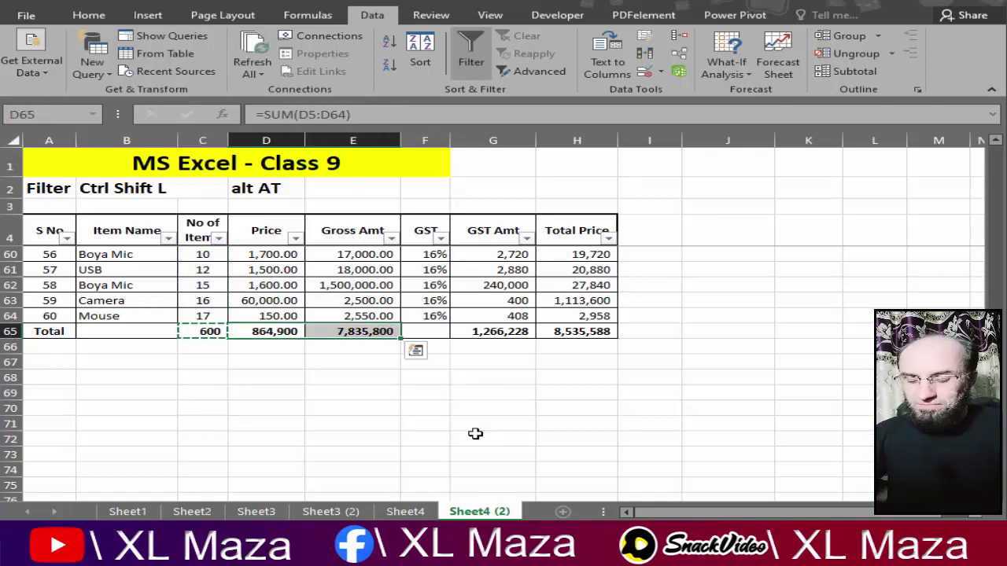
key("super")
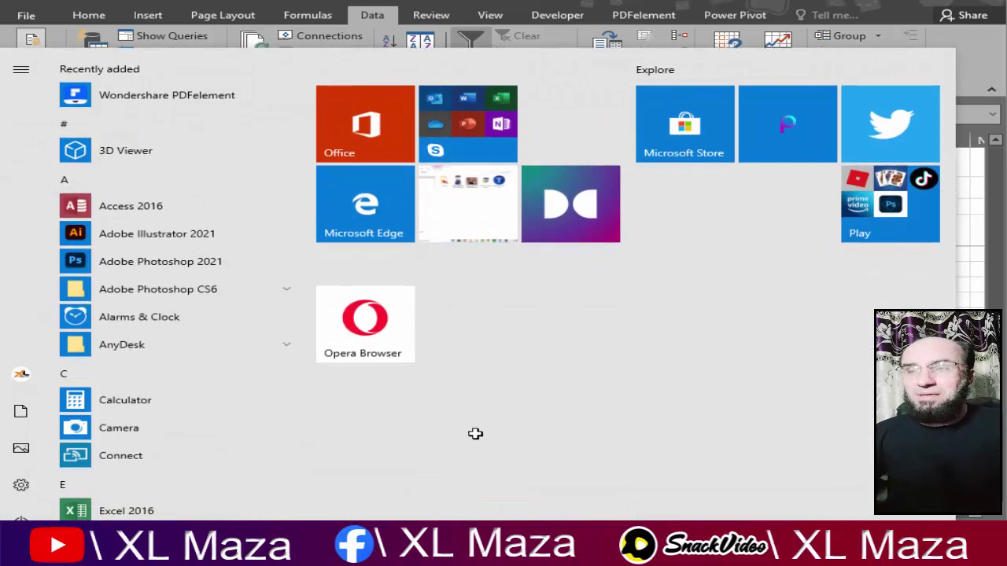
key("super")
type("=SUBTOTAL(9,D5:D64)")
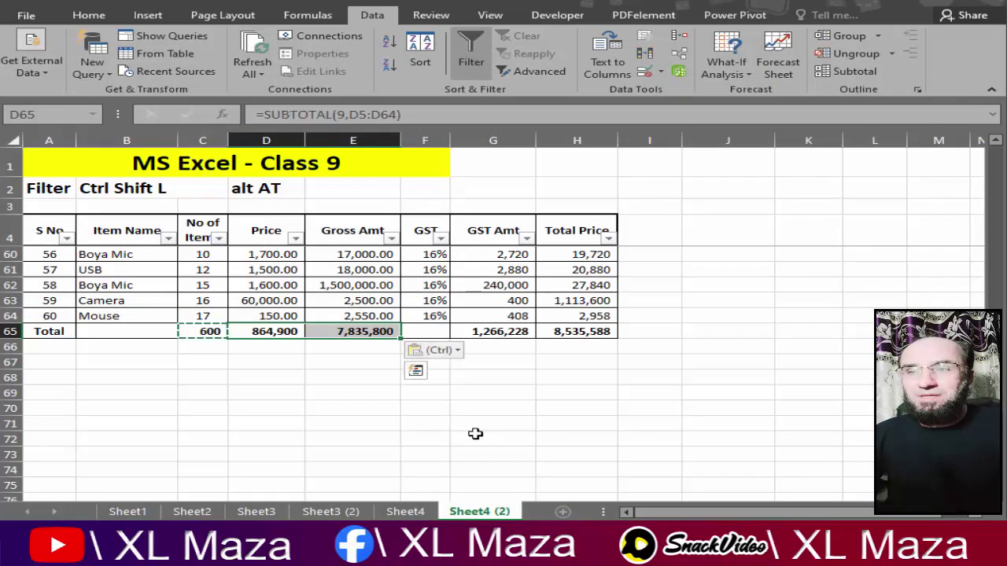
Paste the SUBTOTAL formula into the GST Amt and Total Price totals in G65 and H65, and check the H65 formula.
key("Right")
key("Right")
key("Right")
type("=SUBTOTAL(9,G5:G64)")
key("Right")
key("ctrl+v")
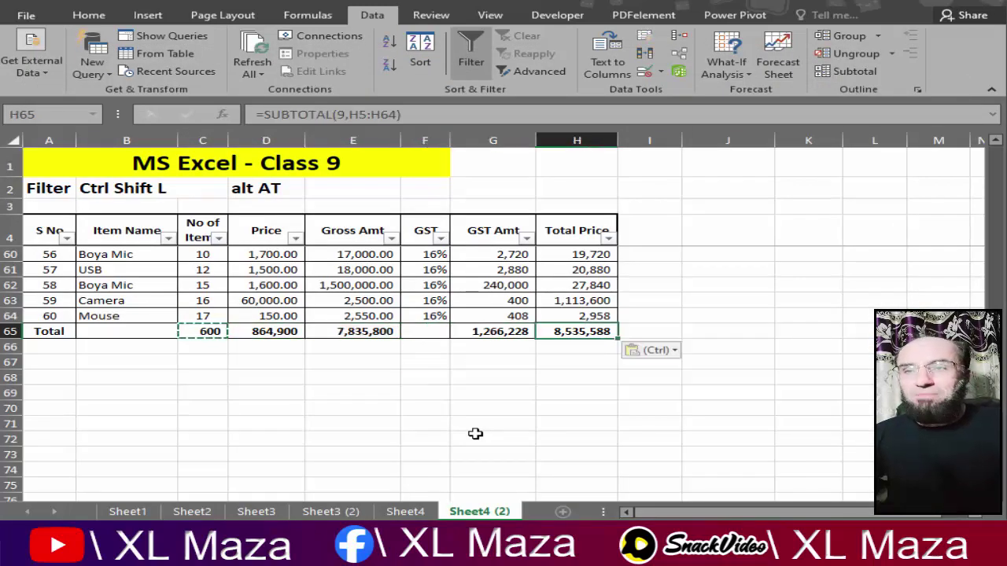
key("F2")
key("Return")
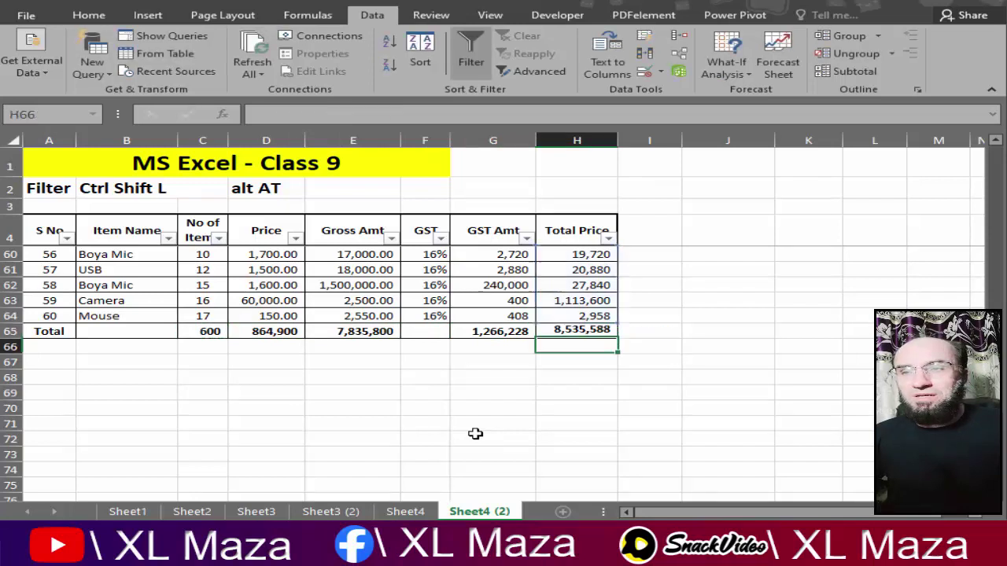
Examine the SUBTOTAL formulas in the total row for Total Price, GST Amt, Gross Amt and Price.
key("Up")
key("F2")
key("Escape")
key("Left")
key("F2")
key("Escape")
key("Left")
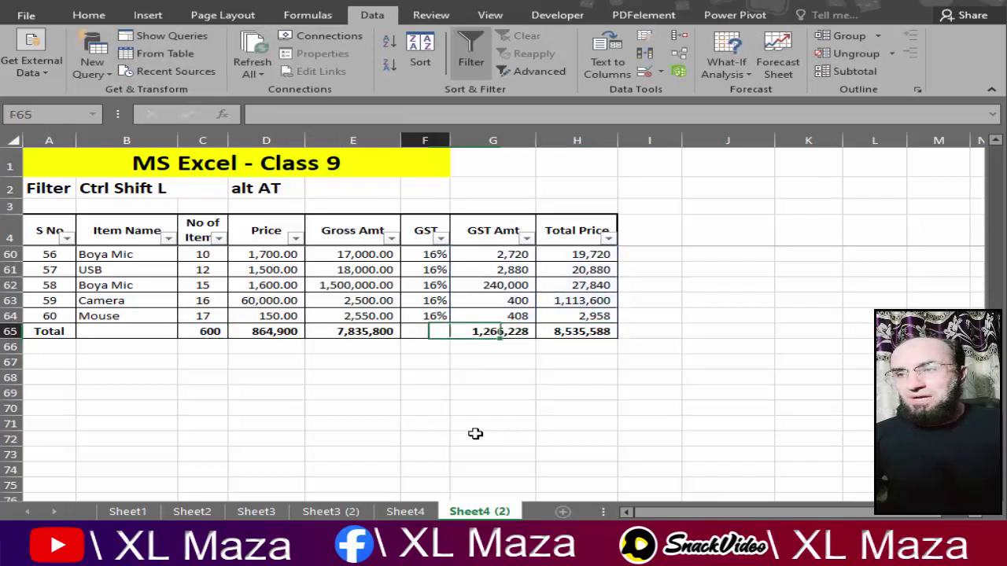
key("Left")
key("F2")
key("Escape")
key("Left")
key("F2")
key("Escape")
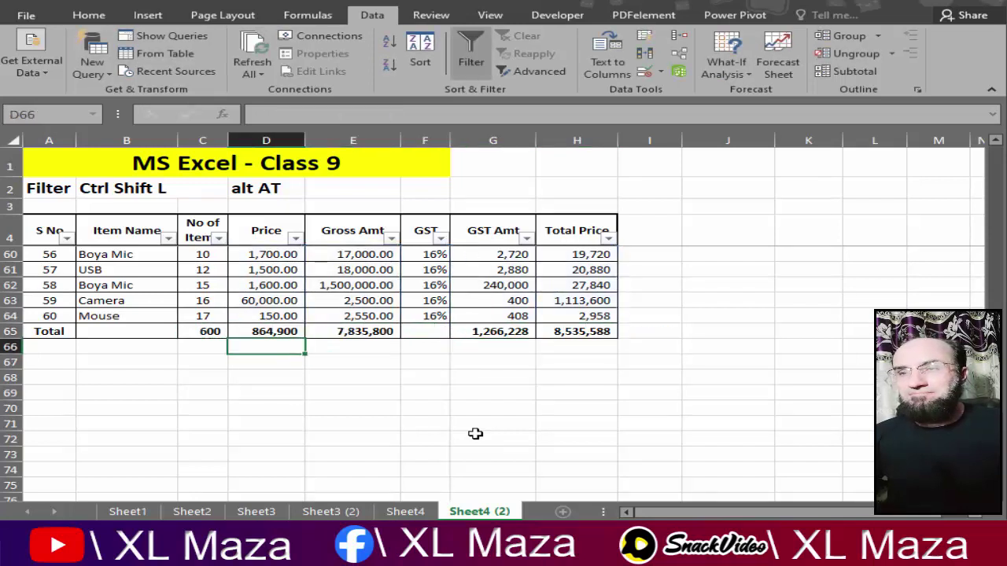
Filter the Total Price column to show rows greater than 100000.
key("Up")
key("Right")
key("Right")
key("Right")
key("Right")
key("ctrl+Up")
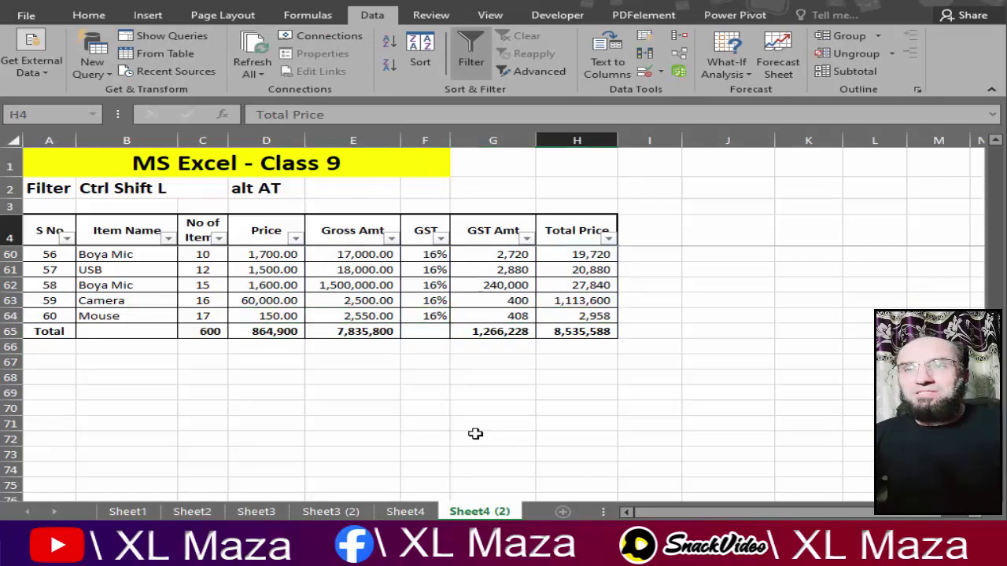
key("Down")
key("Up")
key("alt+Down")
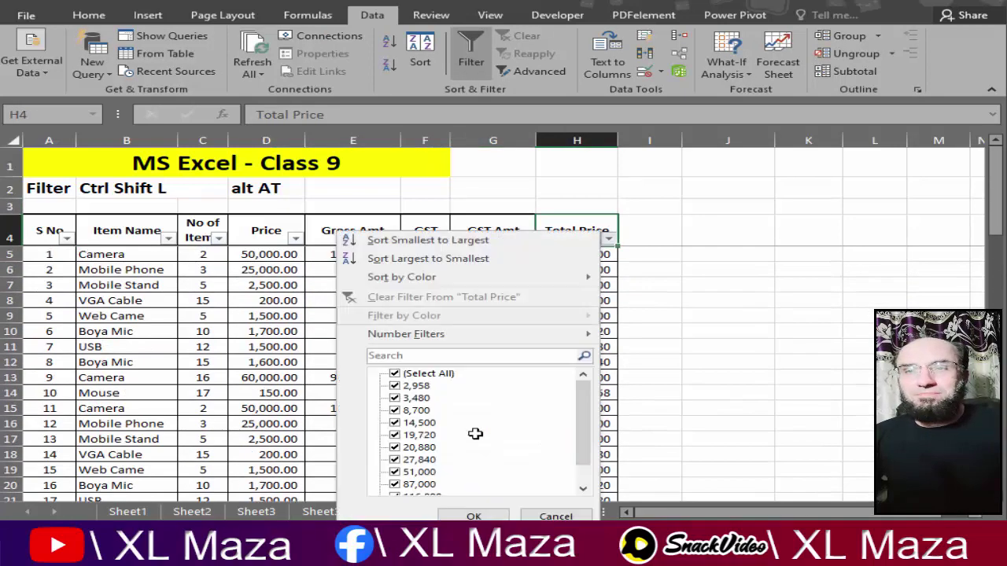
key("Right")
key("Down")
key("Down")
key("Return")
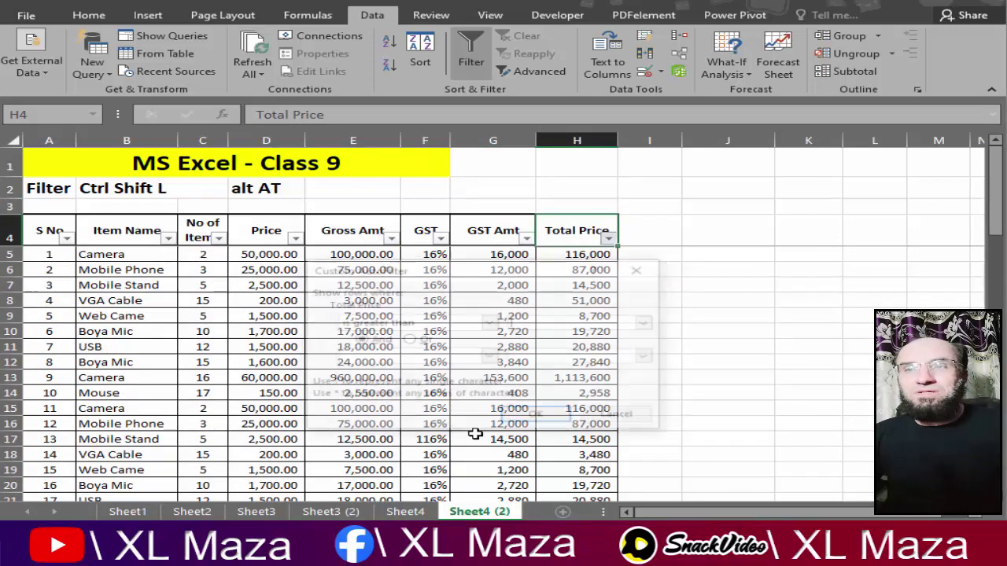
type("100000")
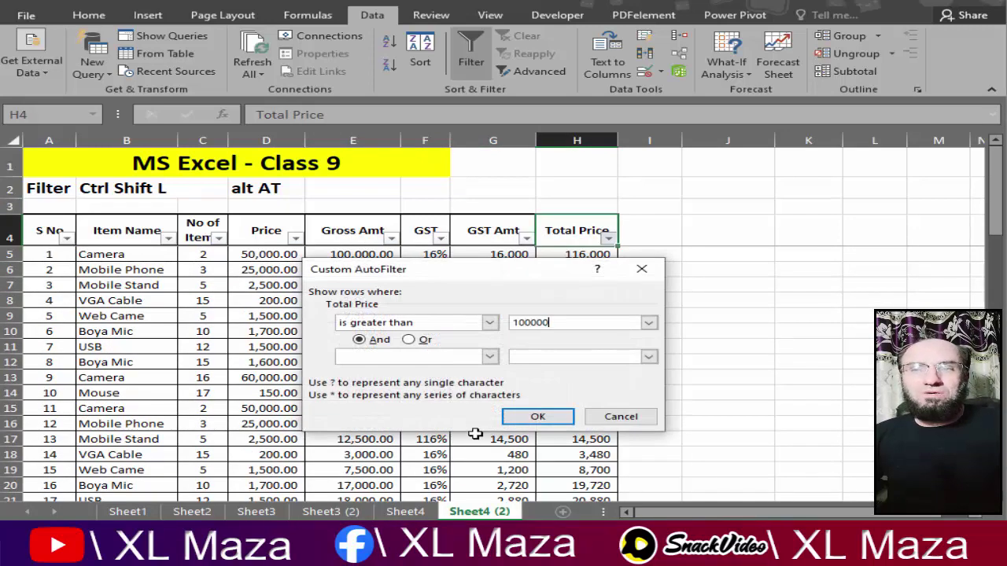
key("Return")
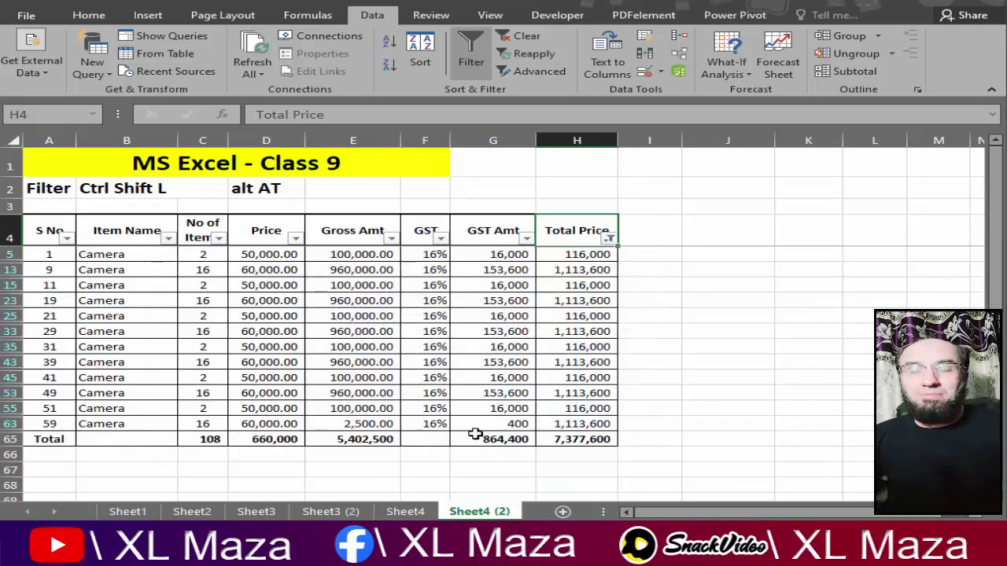
Highlight the total row A65:H65 with a yellow fill.
key("Down")
key("ctrl+shift+Down")
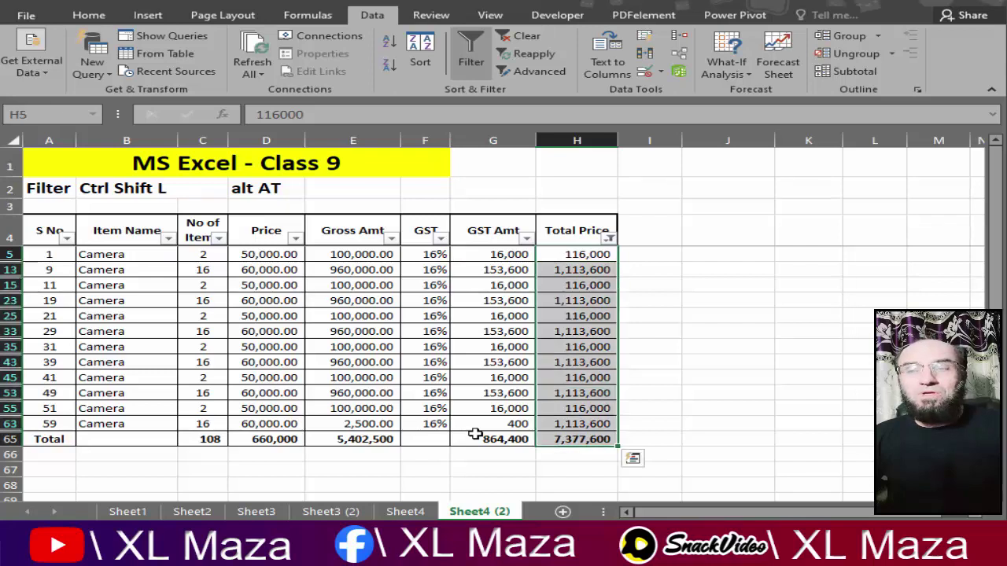
key("Down")
key("Down")
key("Down")
key("Down")
key("Down")
key("Down")
key("Down")
key("Down")
key("Down")
key("Down")
key("Down")
key("Down")
key("shift+Left")
key("shift+Left")
key("shift+Left")
key("shift+Left")
key("shift+Left")
key("shift+Left")
key("shift+Left")
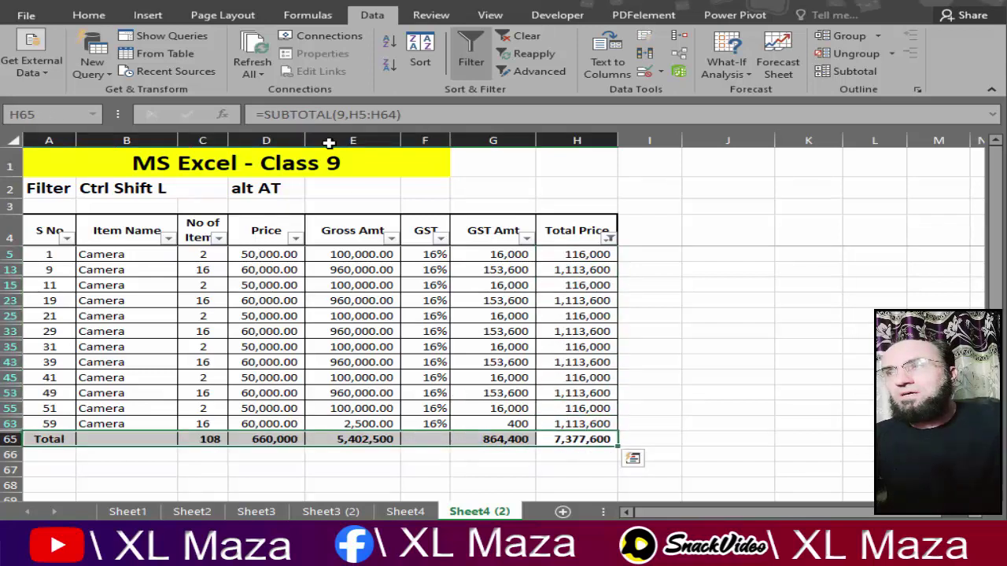
left_click(85, 17)
left_click(224, 66)
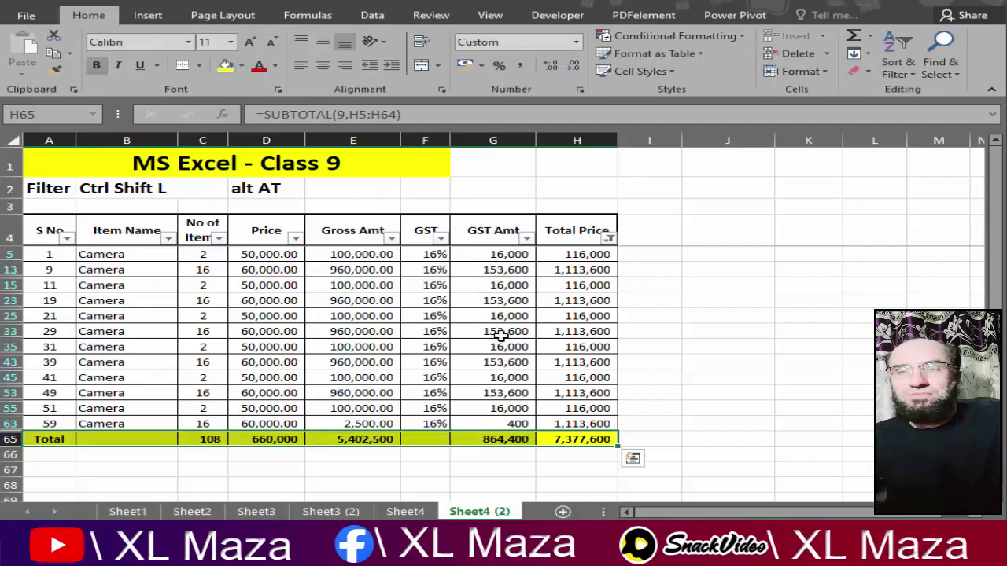
Inspect the Total Price subtotal formula in H65.
left_click(556, 453)
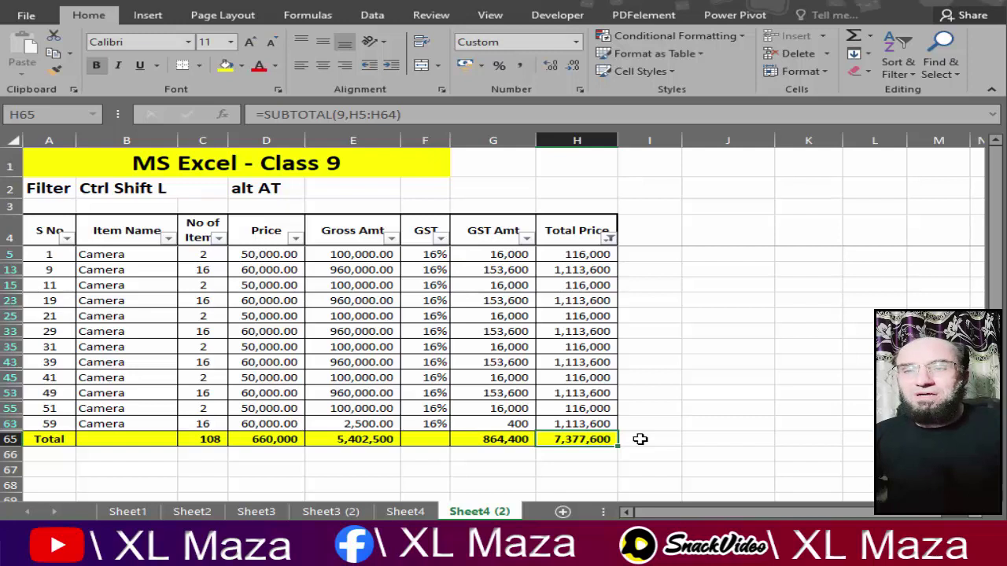
key("F2")
key("Return")
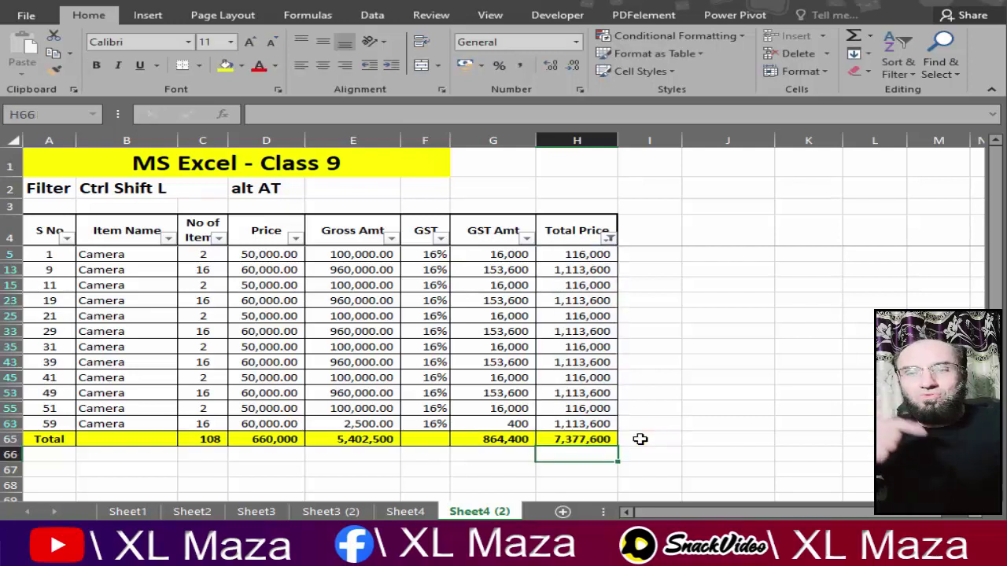
Filter Total Price to only the values 2,958, 3,480, 8,700 and 14,500, and go to its subtotal in H65.
key("Up")
key("ctrl+Up")
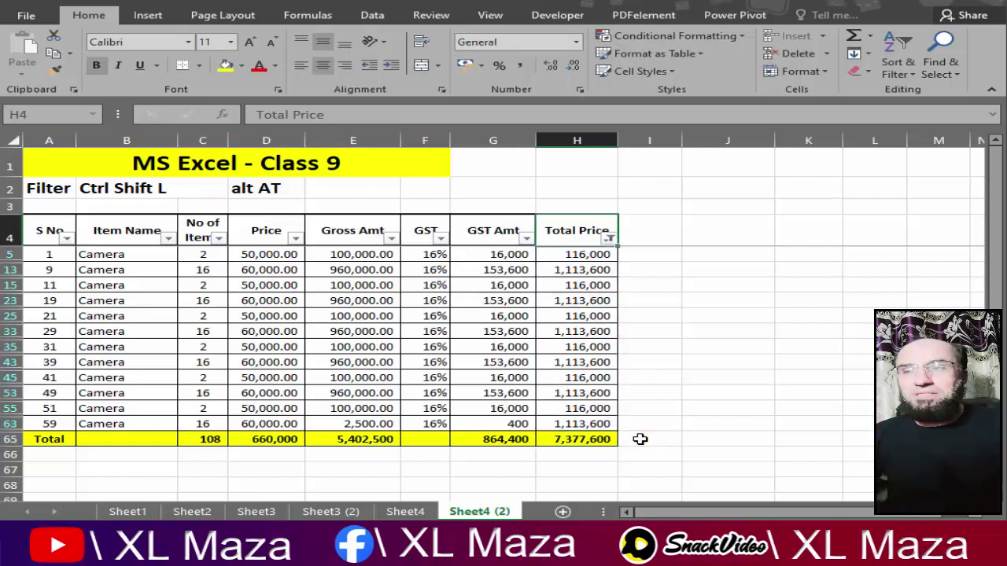
key("alt+Down")
key("space")
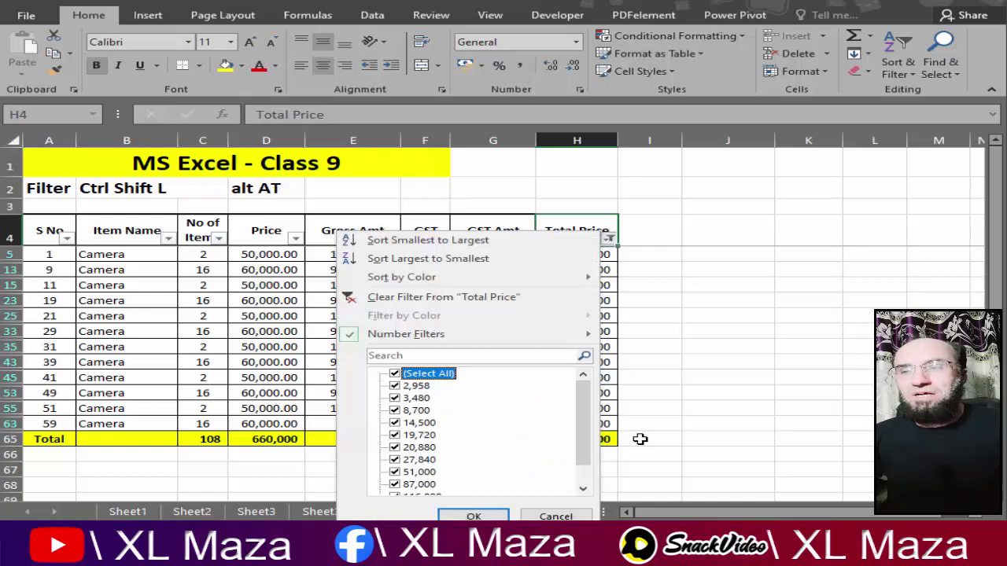
key("space")
key("Down")
key("space")
key("Down")
key("space")
key("Down")
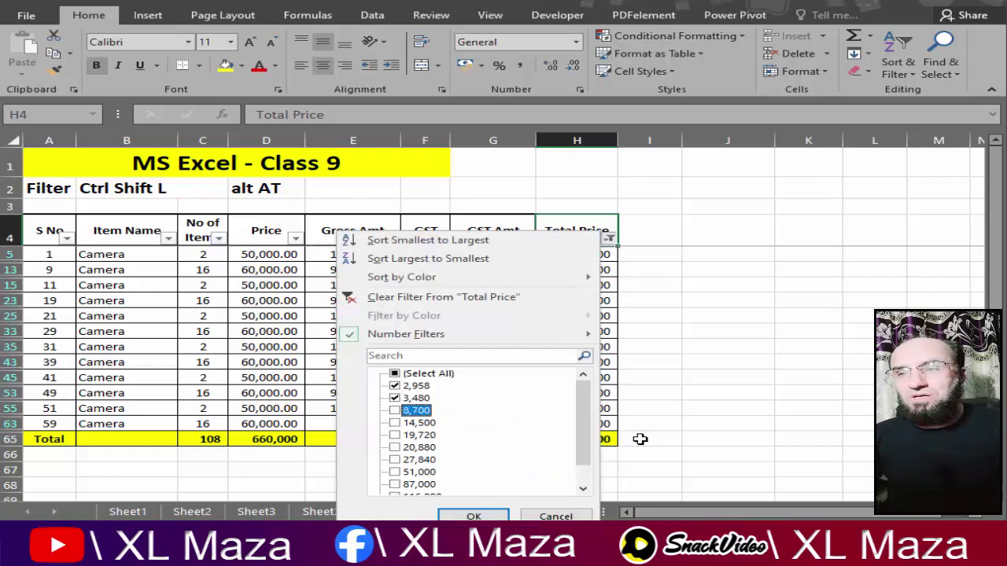
key("space")
key("Down")
key("space")
key("Return")
key("Down")
key("Down")
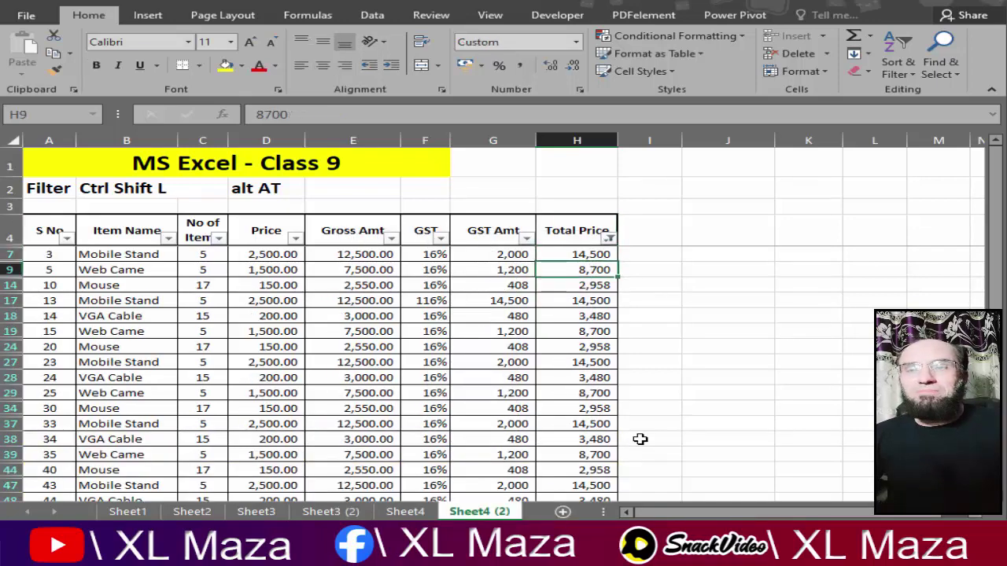
key("ctrl+Down")
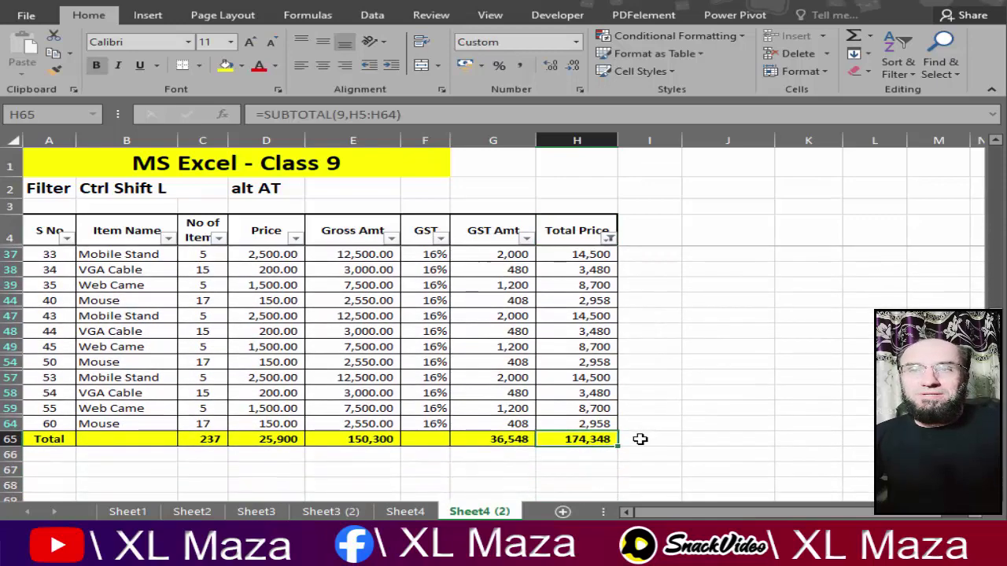
Select all values in the Total Price filter to show every record again.
key("ctrl+Up")
key("Down")
key("Up")
key("alt+Down")
key("e")
key("Down")
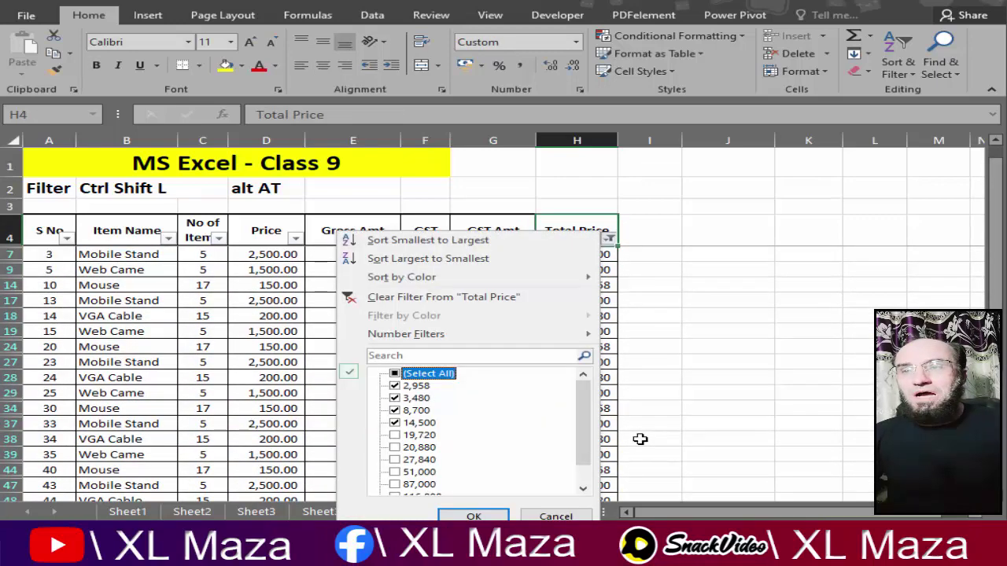
key("space")
key("Return")
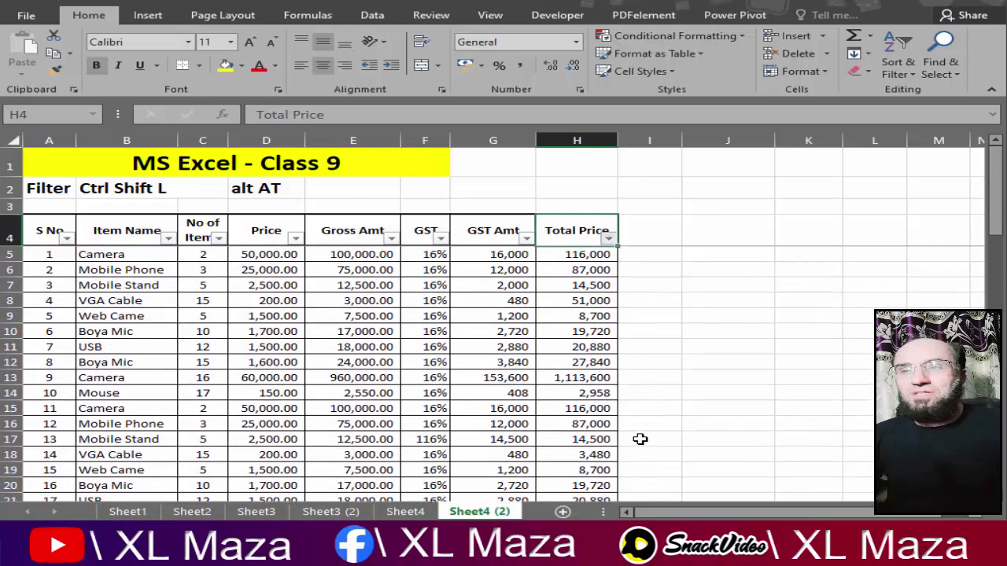
Filter the Total Price column to show only the value 2,958.
key("alt+Down")
key("e")
key("Down")
key("space")
key("Down")
key("space")
key("Return")
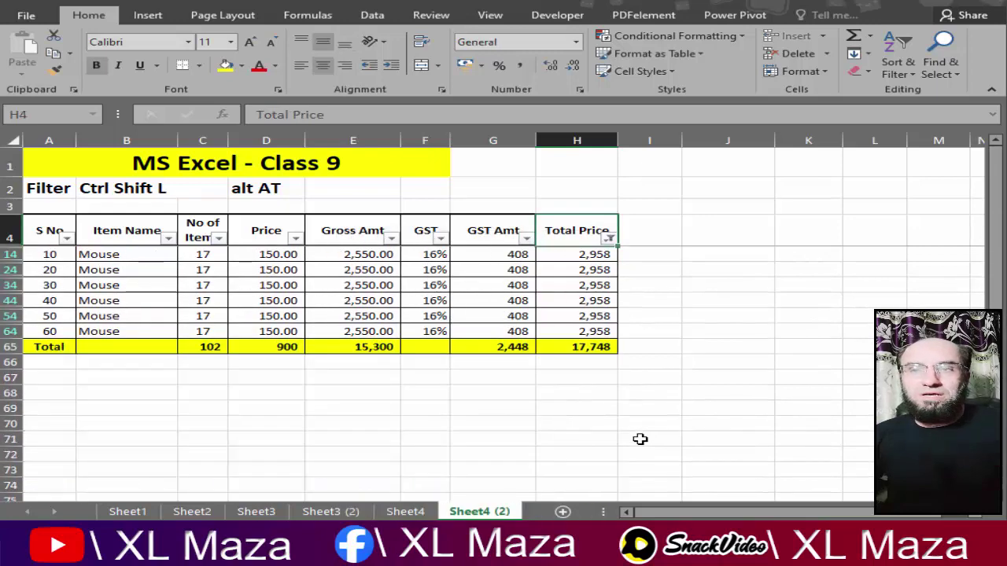
Examine the filtered Total Price values and the SUBTOTAL formula in H65.
key("Down")
key("Down")
key("Down")
key("Down")
key("Down")
key("Down")
key("Down")
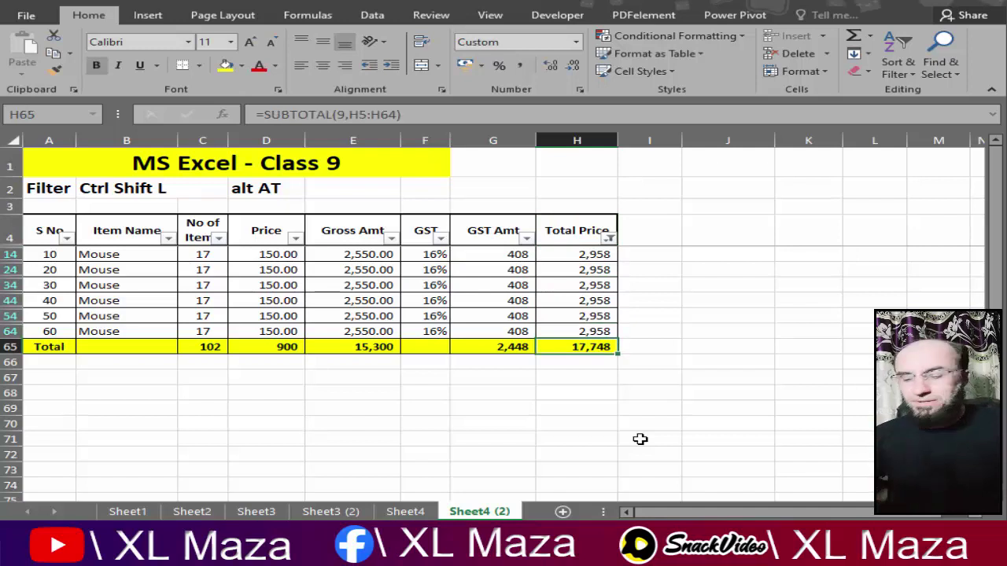
key("F2")
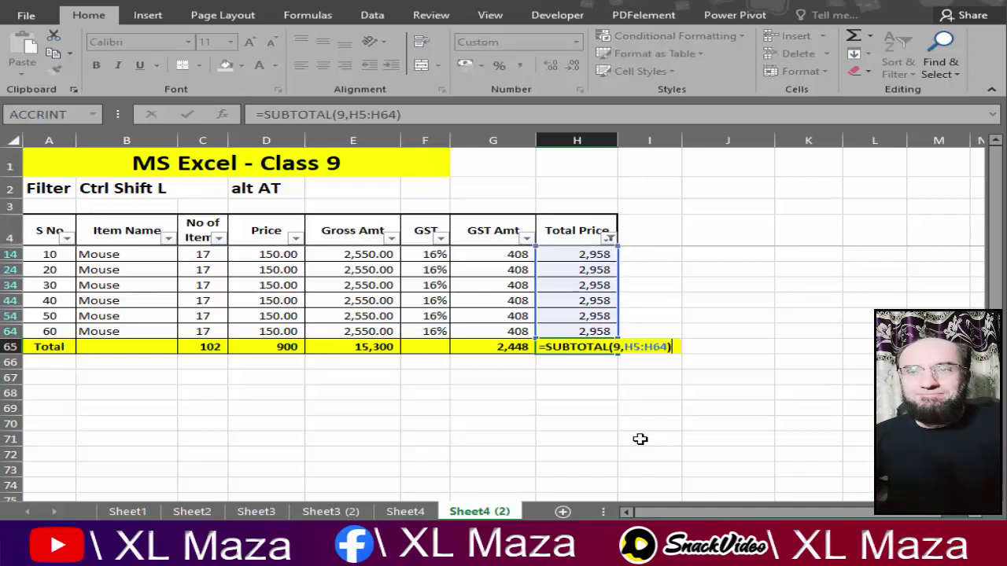
key("Return")
key("Up")
key("Up")
key("Up")
key("Up")
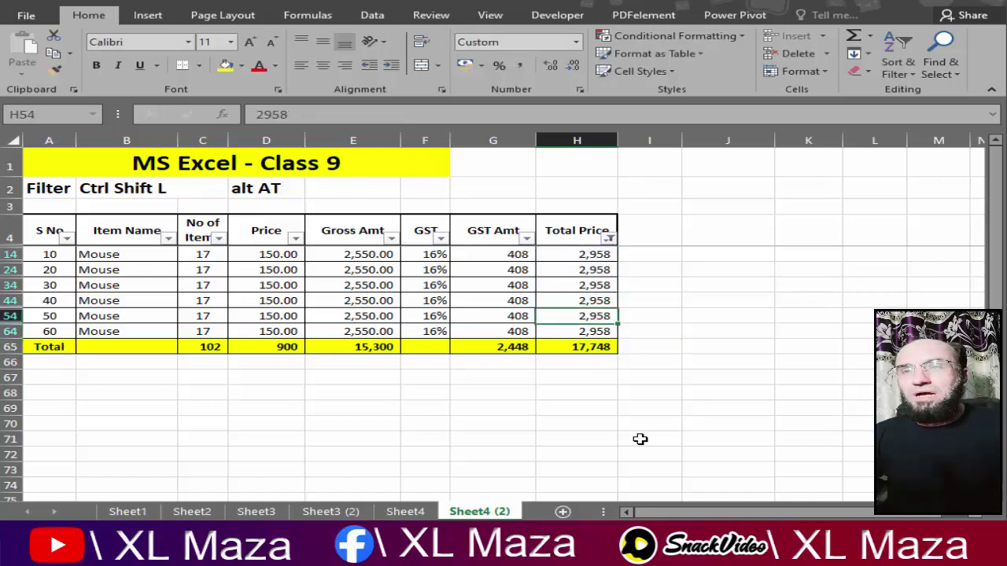
Reset the Total Price filter from the single 2,958 value to all values.
key("Up")
key("Up")
key("Up")
key("Up")
key("alt+Down")
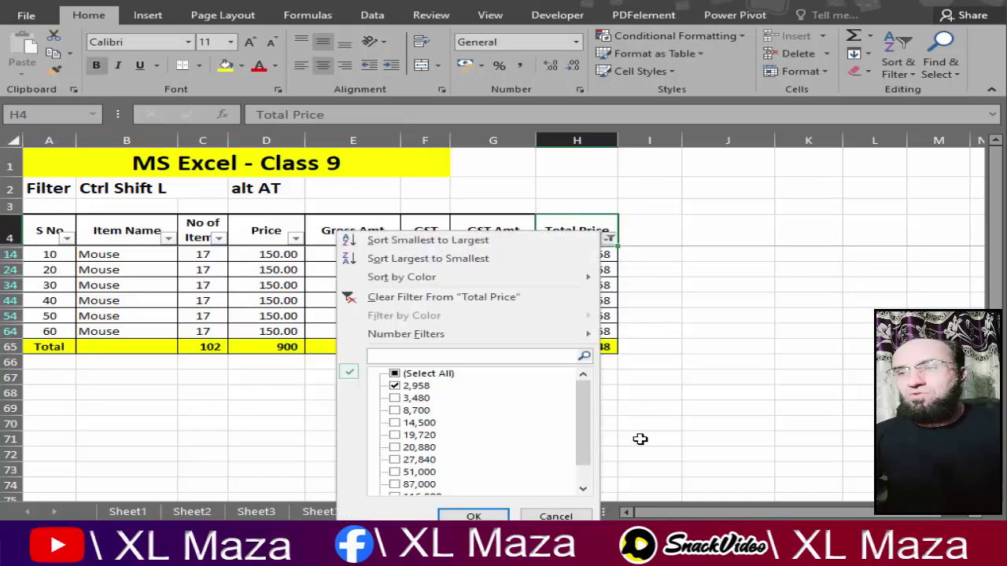
key("space")
key("Return")
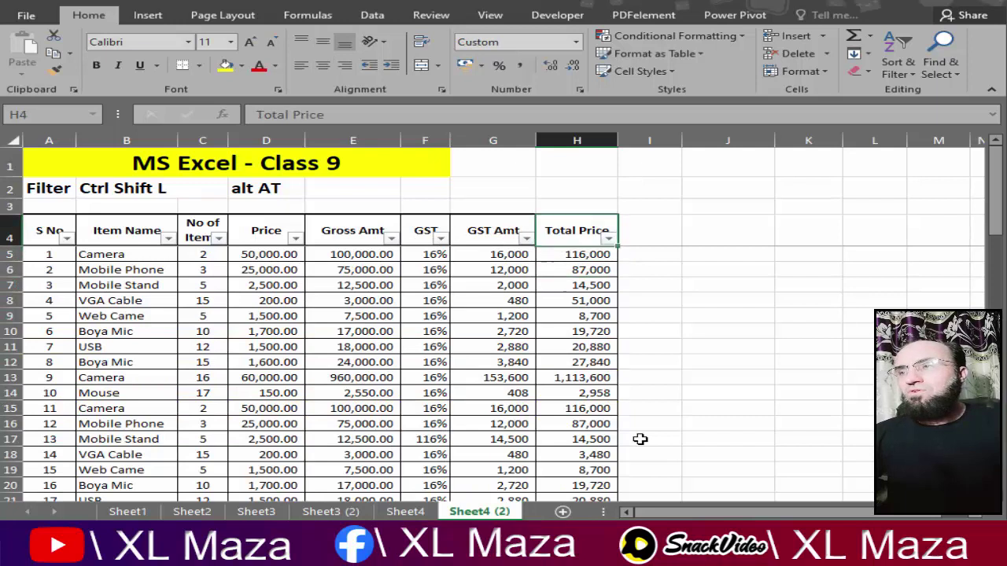
Search the Item Name filter list for "us", then replace the search text with "w".
key("Left")
key("Left")
key("Left")
key("Left")
key("Left")
key("Left")
key("alt+Down")
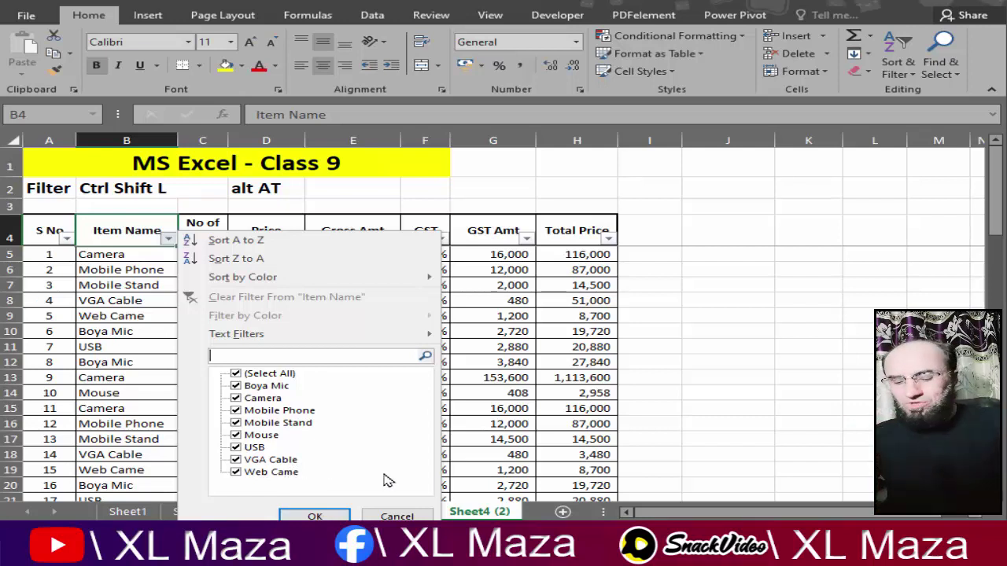
type("us")
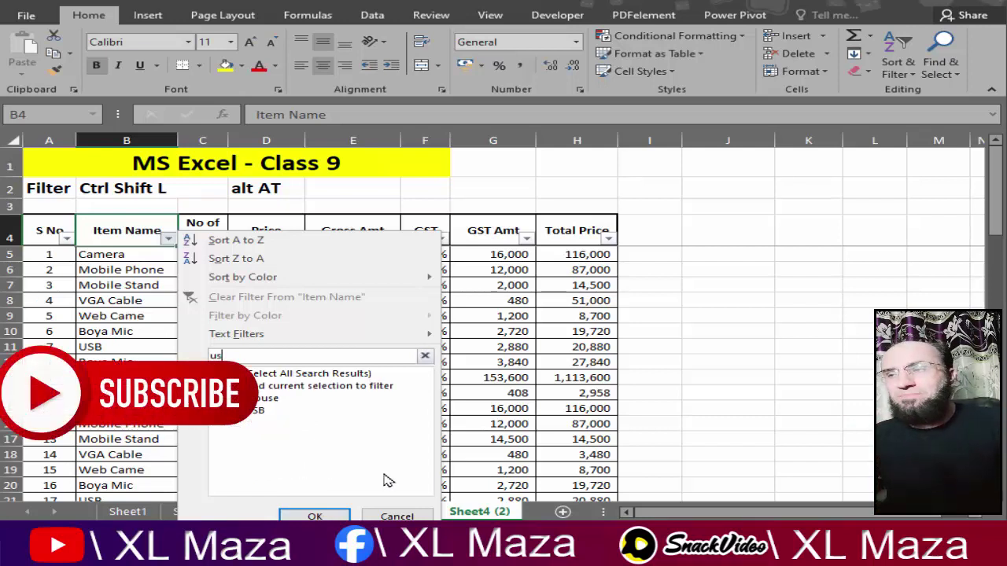
key("BackSpace")
key("BackSpace")
type("w")
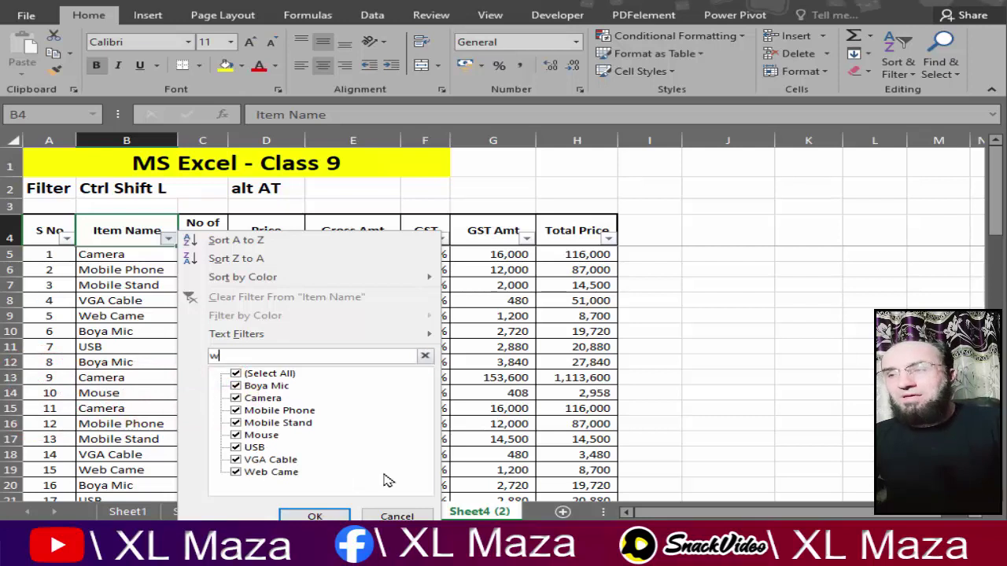
Filter Item Name to entries ending in c with the wildcard search "*c".
key("BackSpace")
key("BackSpace")
key("BackSpace")
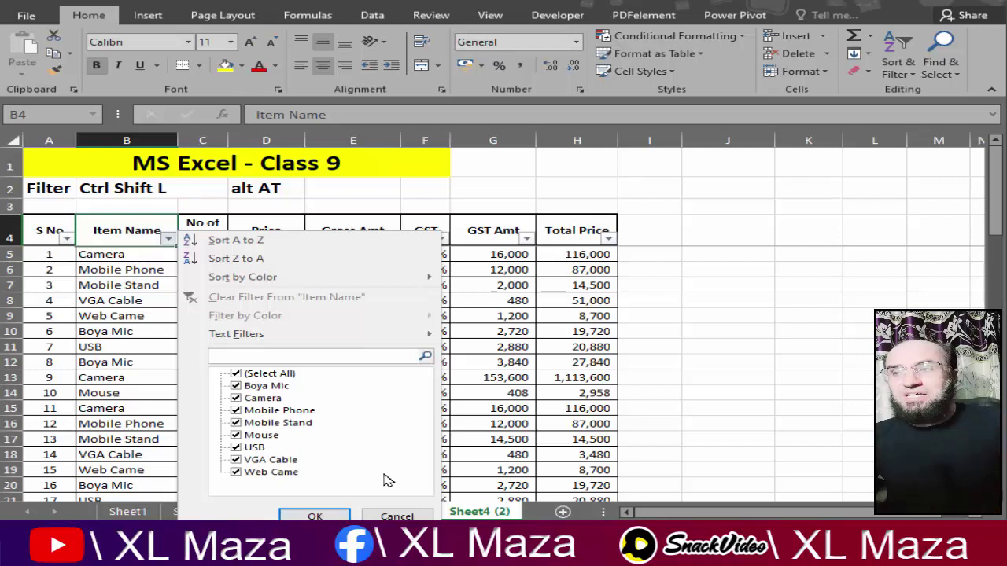
type("*")
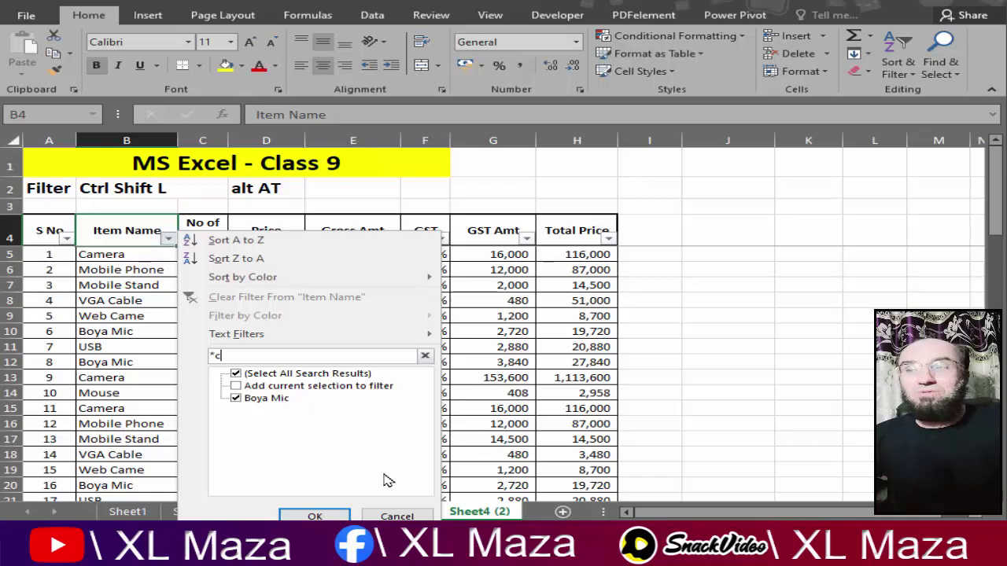
key("Return")
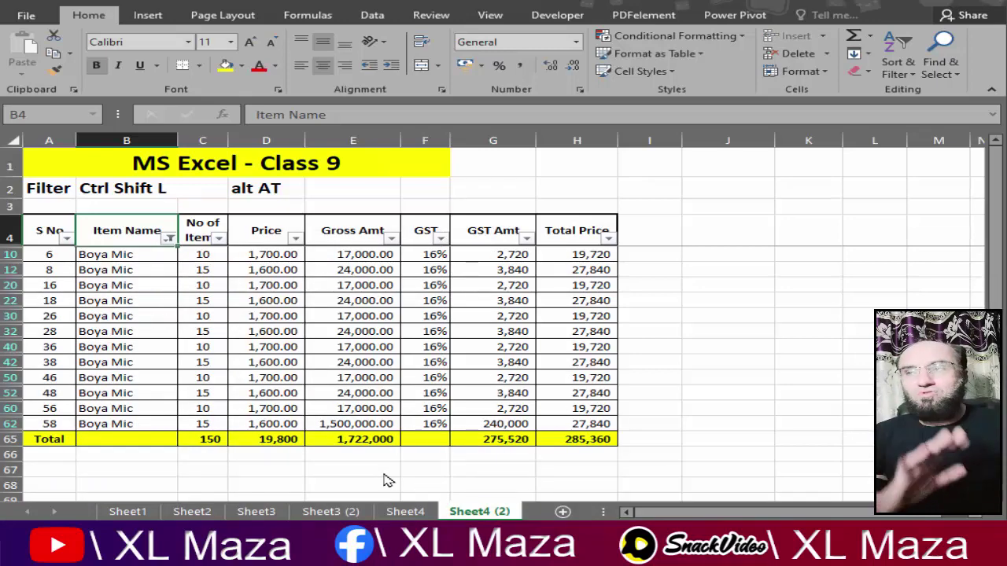
Filter Item Name to entries starting with C using the wildcard search "C*".
key("Down")
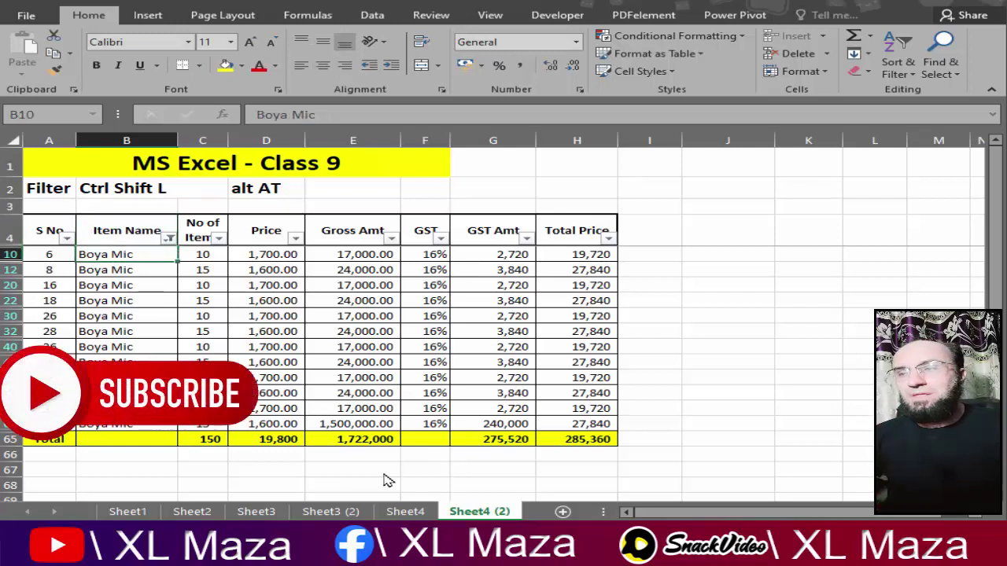
key("Up")
key("alt+Down")
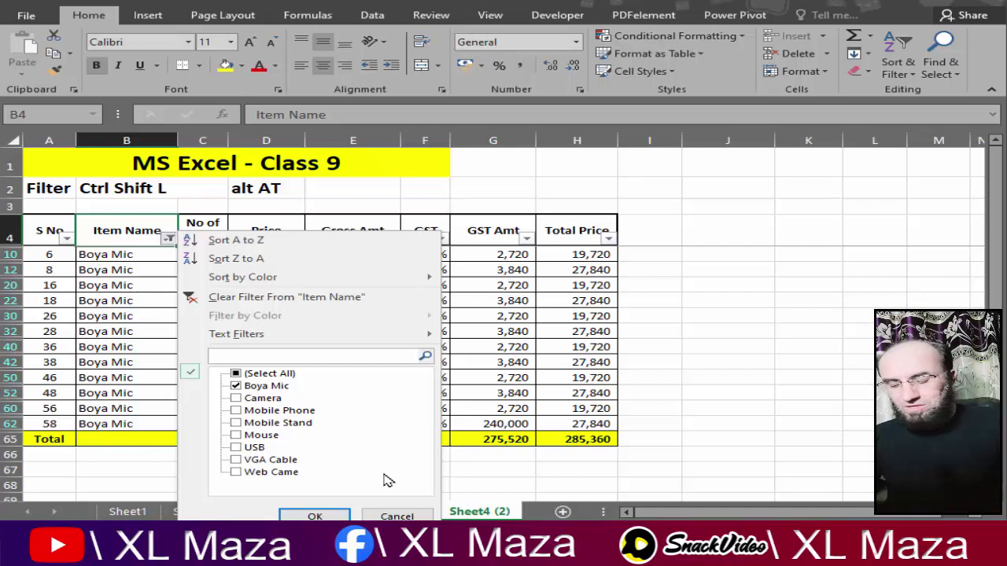
type("C*")
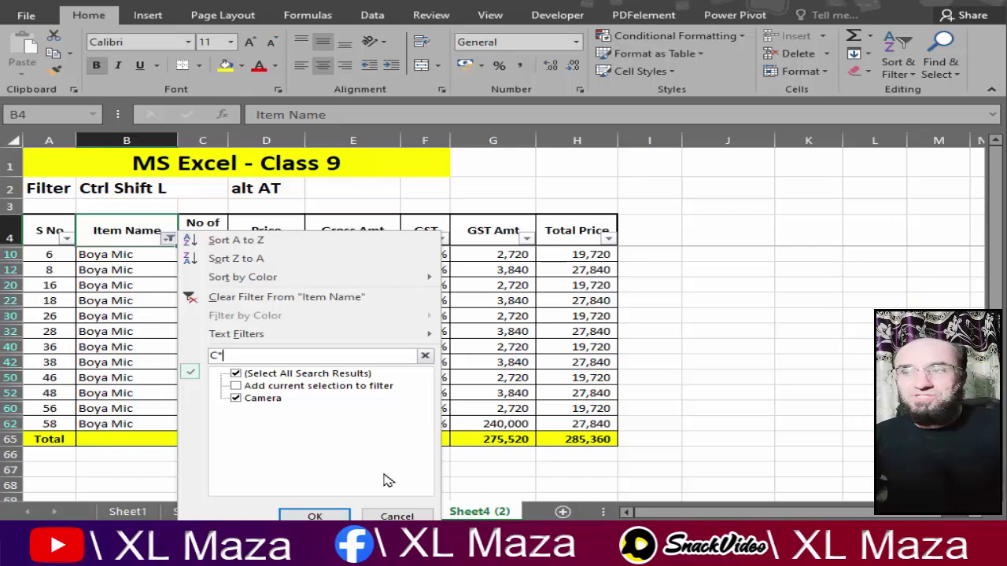
key("Return")
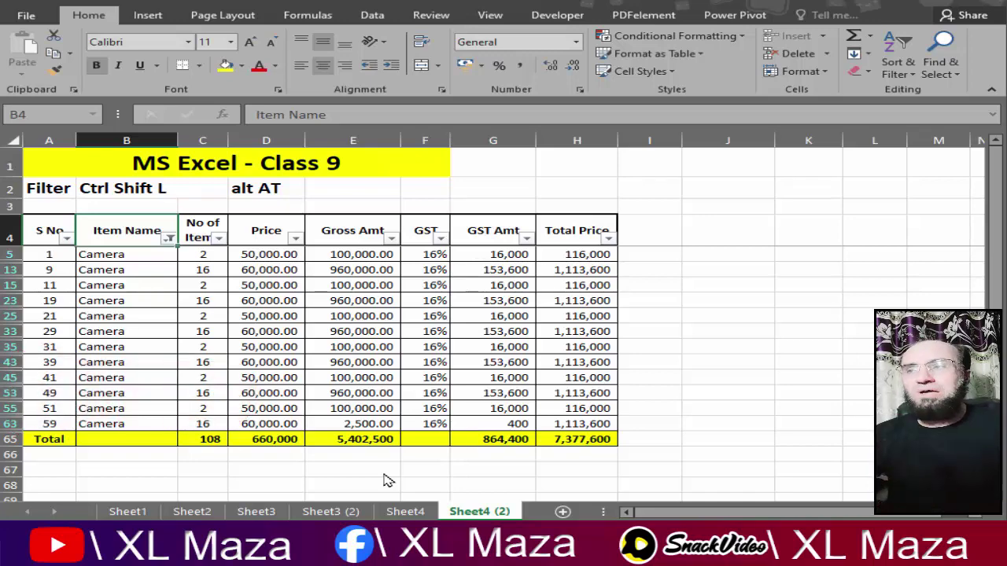
Reset the Item Name filter to show all items.
key("alt+Down")
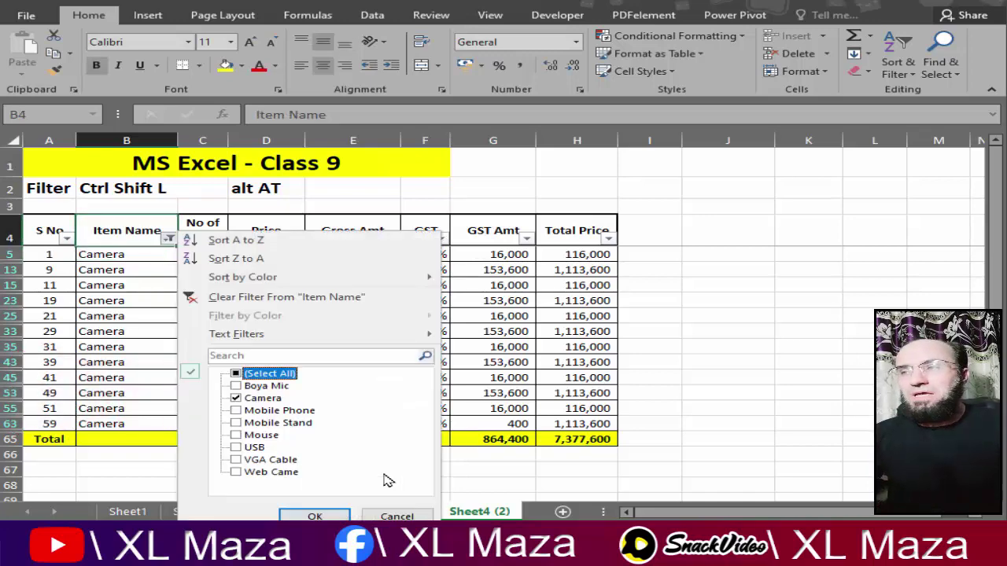
key("Escape")
key("alt+Down")
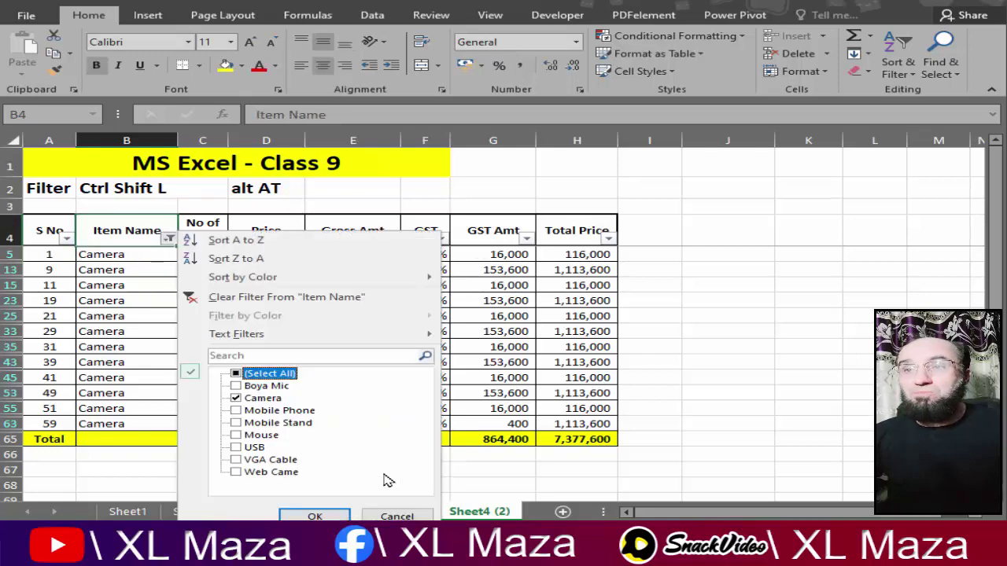
key("space")
key("Return")
Check the Gross Amt subtotal in the Total row and compare it with the first unfiltered records.
key("Right")
key("Right")
key("Right")
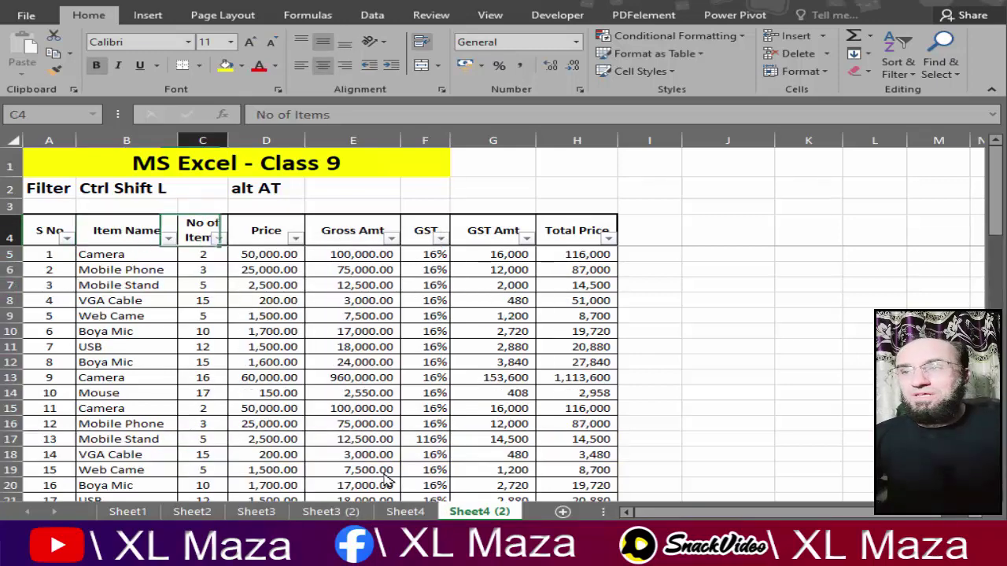
key("Down")
key("Down")
key("Down")
key("ctrl+Down")
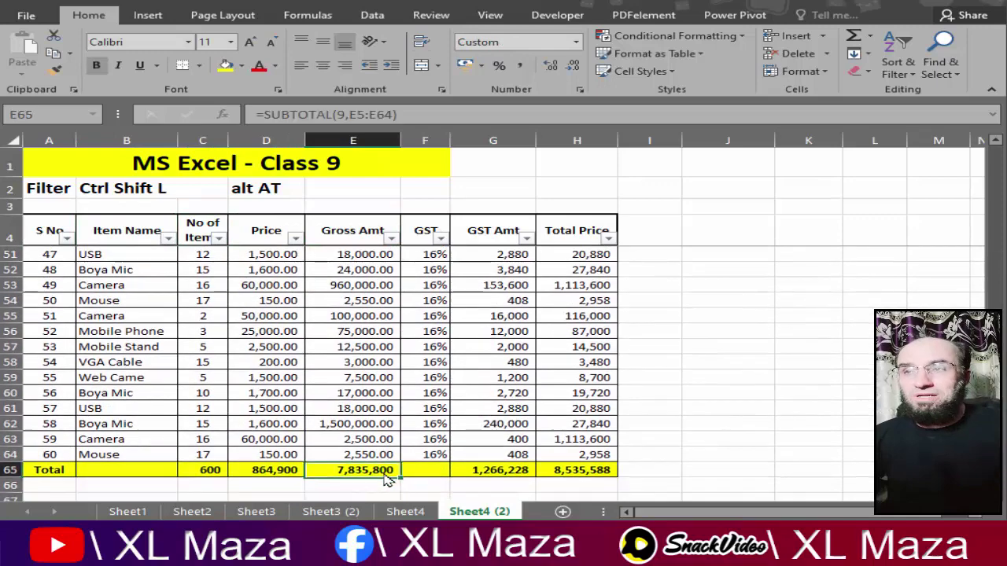
key("ctrl+Up")
key("Down")
key("Down")
key("Down")
key("Up")
key("Up")
key("Up")
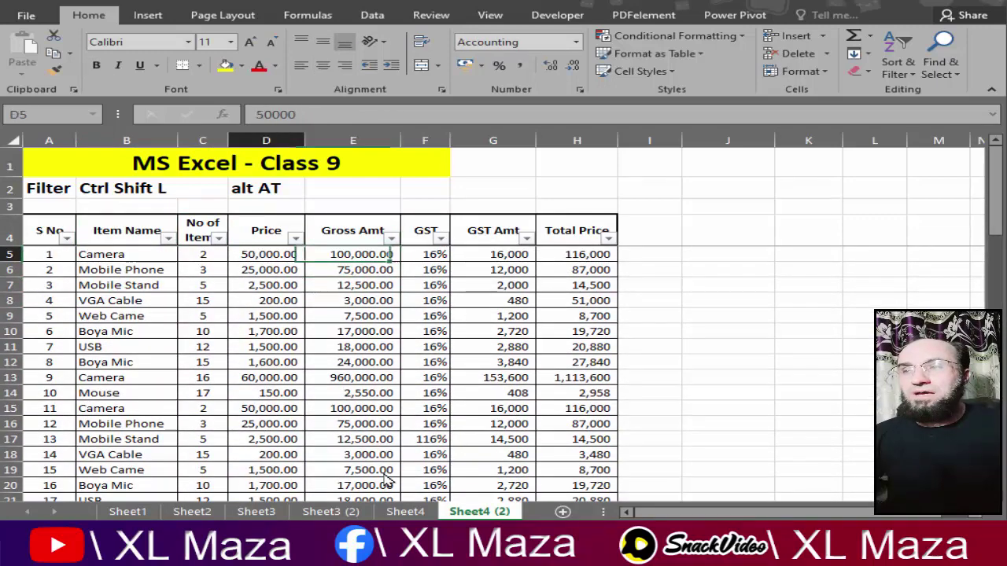
key("Right")
key("Left")
key("Left")
key("Left")
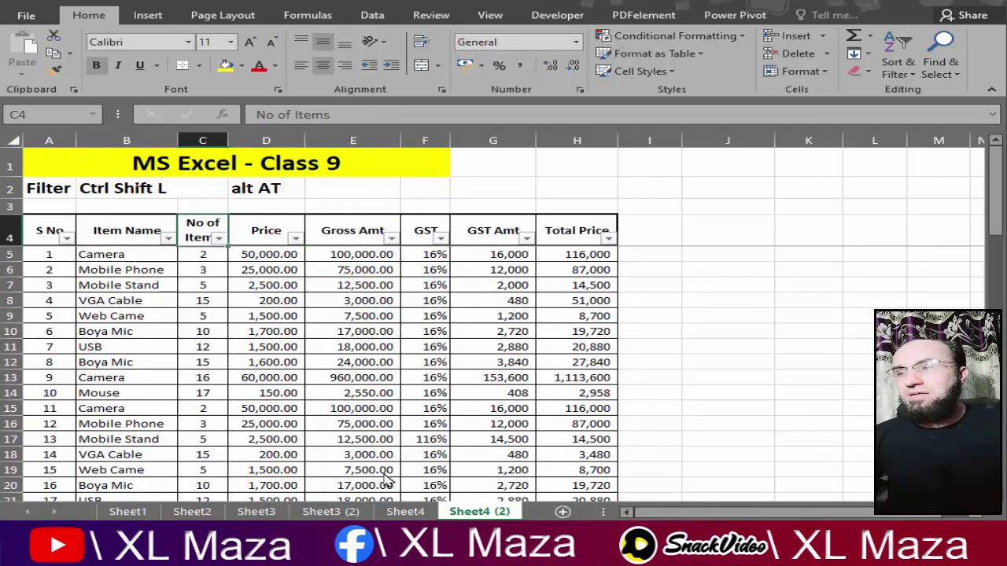
Filter Item Name to Boya Mic and Camera.
key("Left")
key("alt+Down")
key("Down")
key("space")
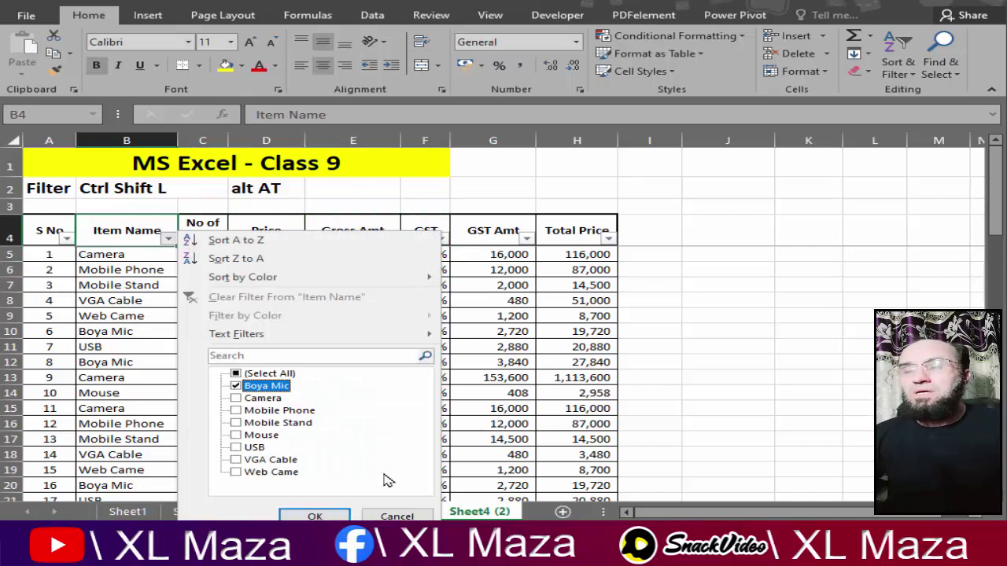
key("Down")
key("space")
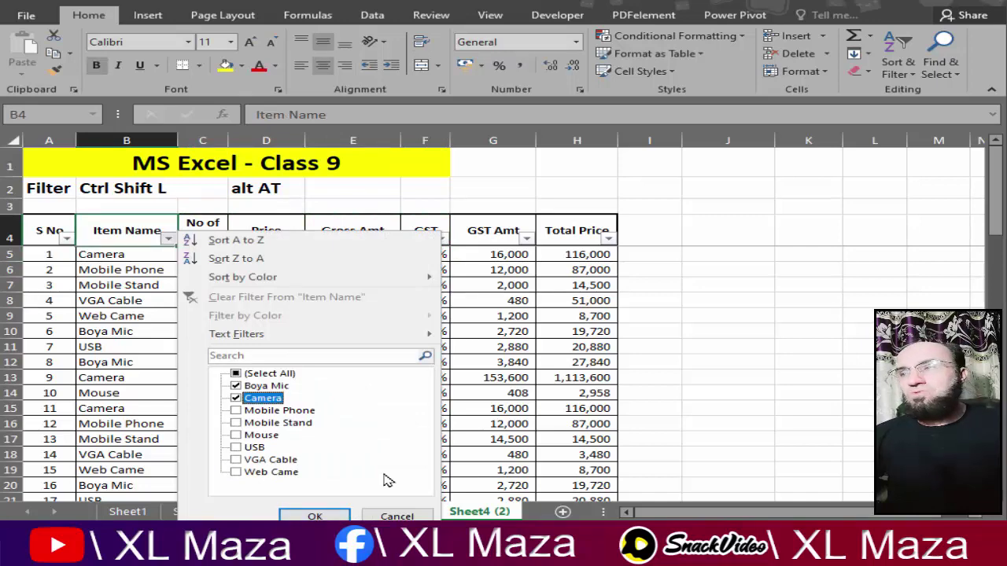
key("Return")
Examine the serial numbers of the filtered records down to the Total row.
key("Left")
key("Down")
key("Down")
key("Down")
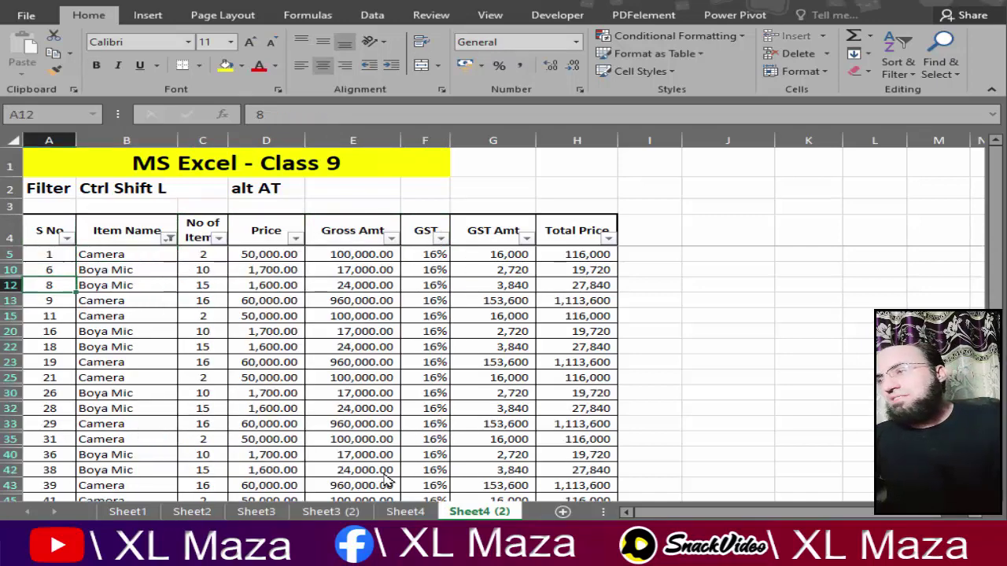
scroll(45, 406, "down", 4)
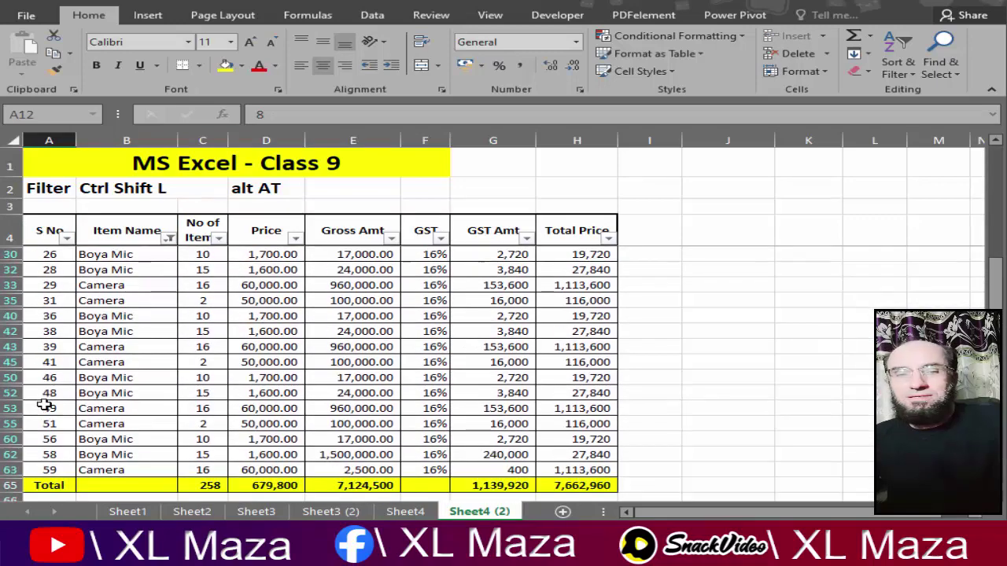
scroll(44, 405, "down", 1)
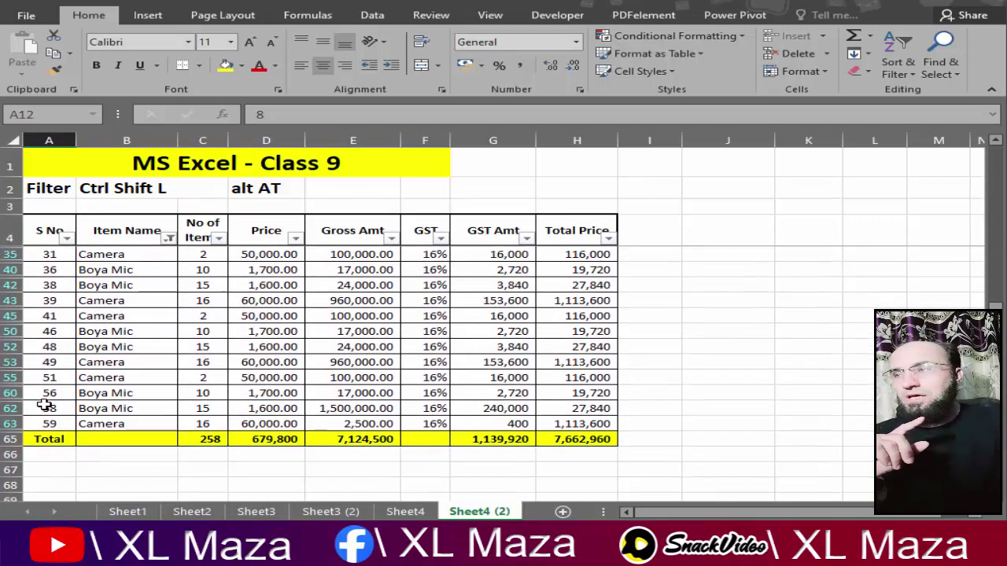
scroll(44, 406, "up", 5)
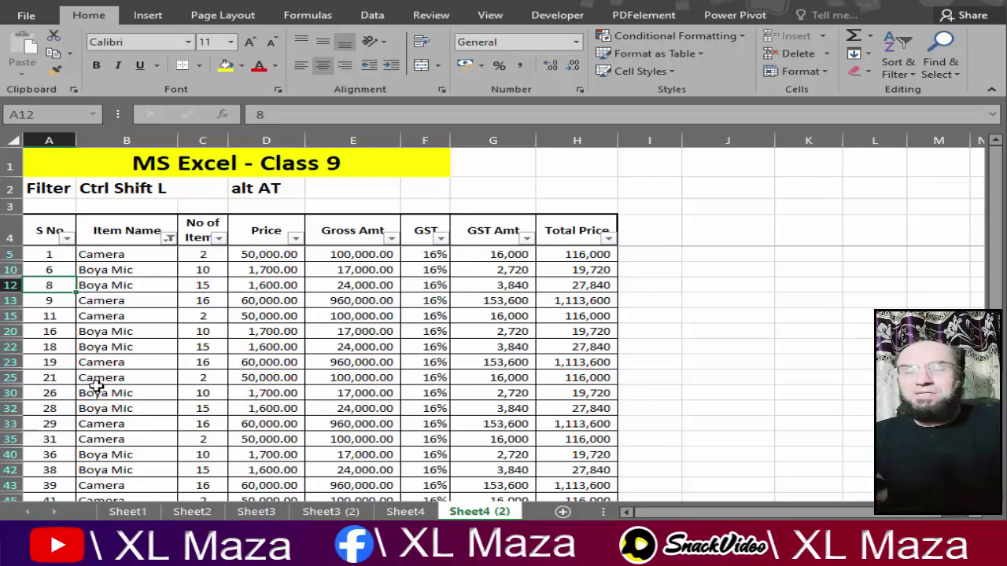
Select all items again in the Item Name filter to restore the full table.
left_click(168, 238)
left_click(249, 374)
left_click(315, 516)
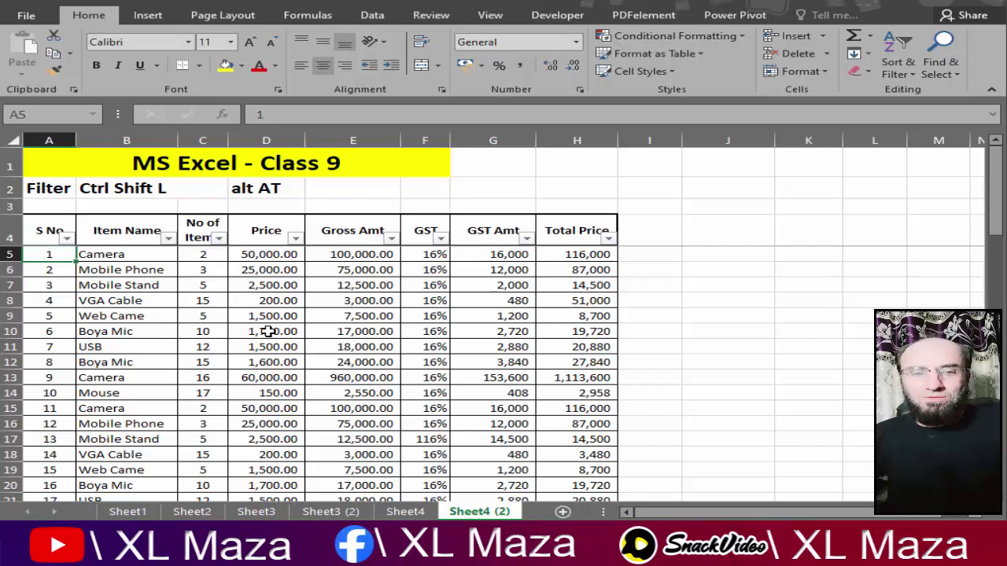
Replace the first S No value in A5 with the formula =SUBTOTAL(3,B5:B5).
scroll(168, 284, "up", 1, "ctrl")
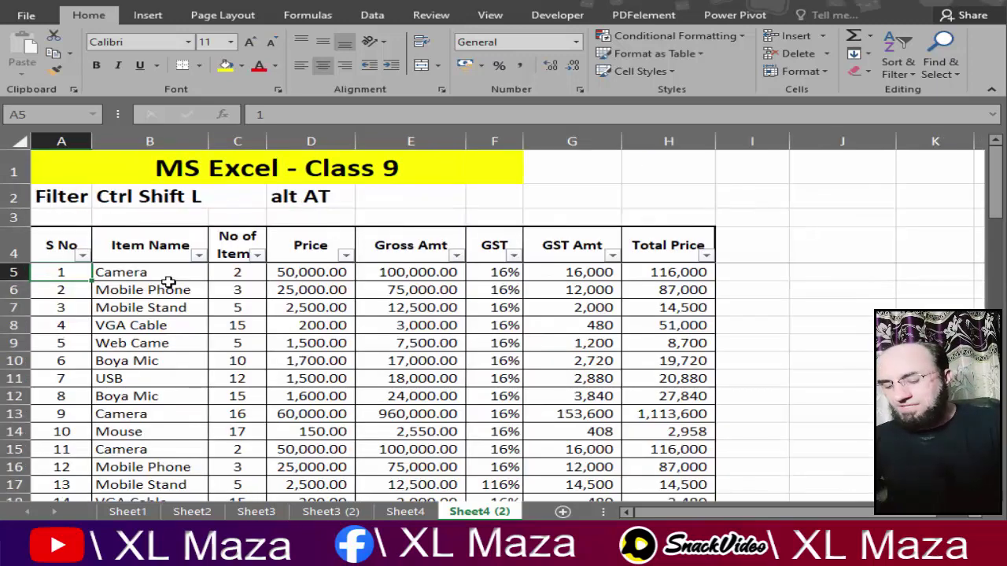
type("=subt")
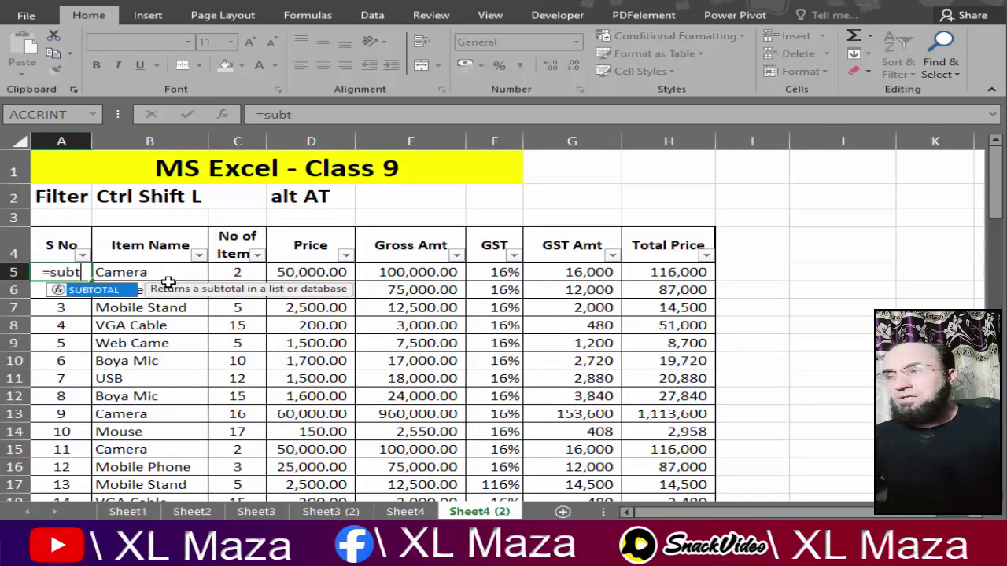
key("Tab")
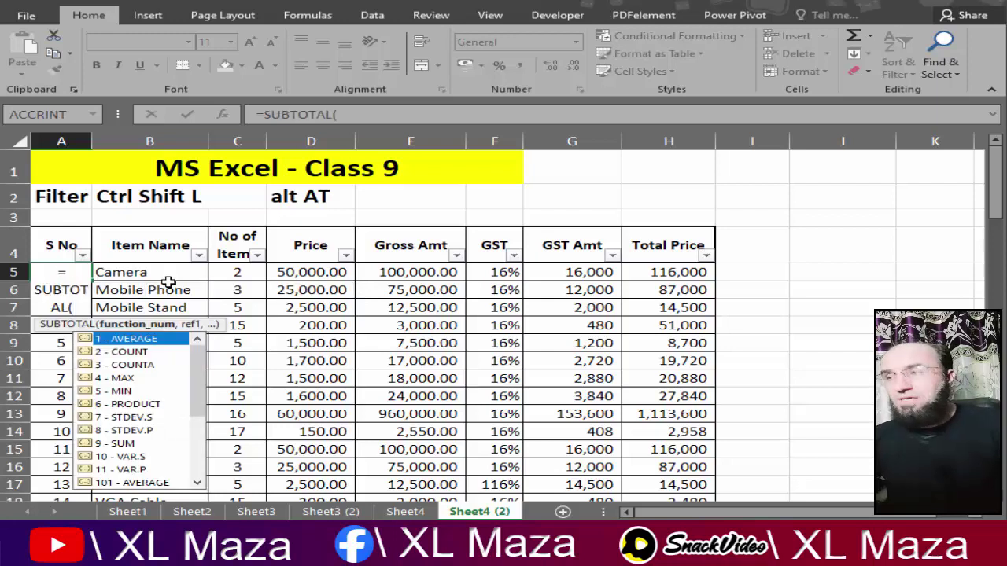
type("3,")
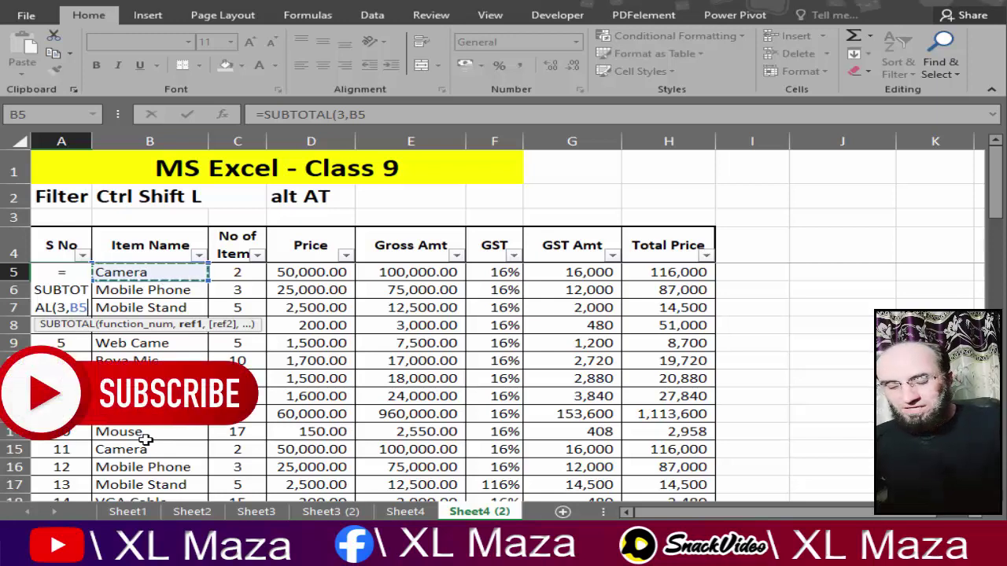
type(":B5")
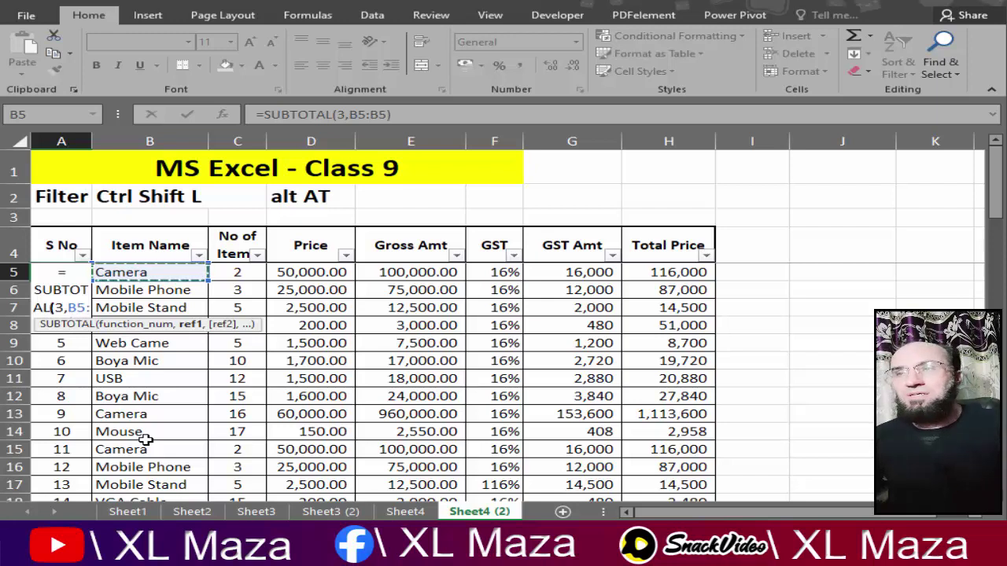
type(")")
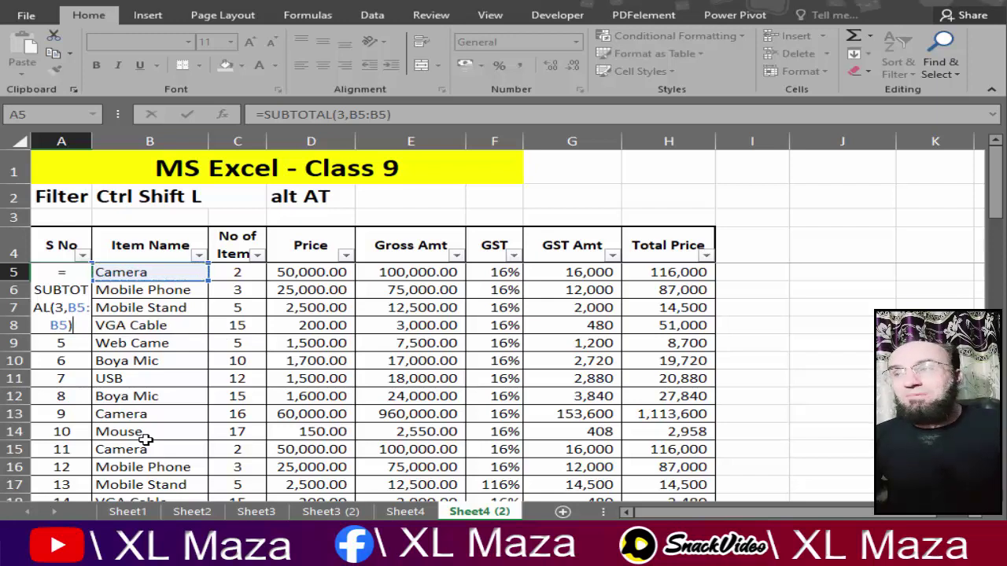
key("ctrl+Return")
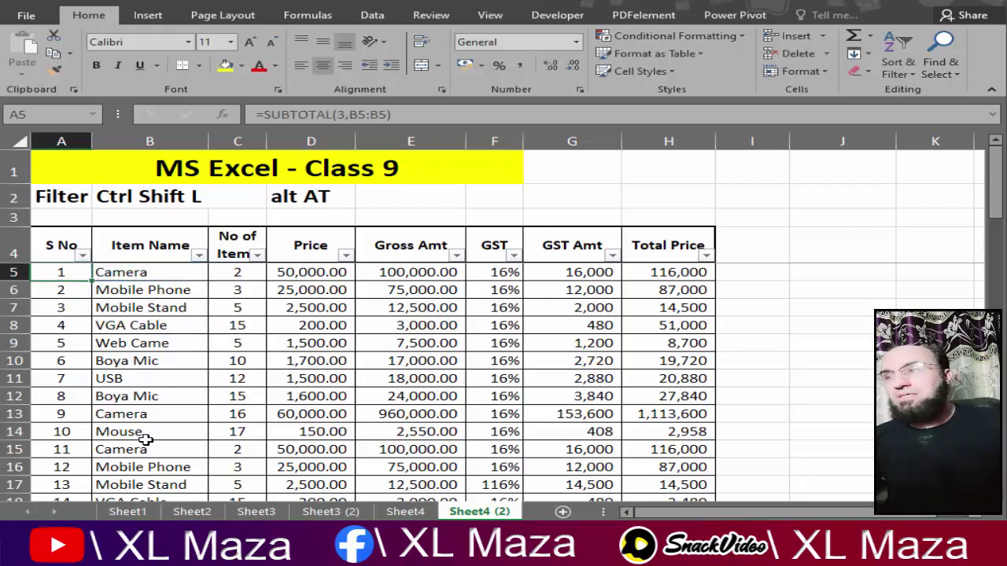
Fill the =SUBTOTAL(3,B5:B5) formula from A5 down the S No column.
scroll(145, 441, "up", 2, "ctrl")
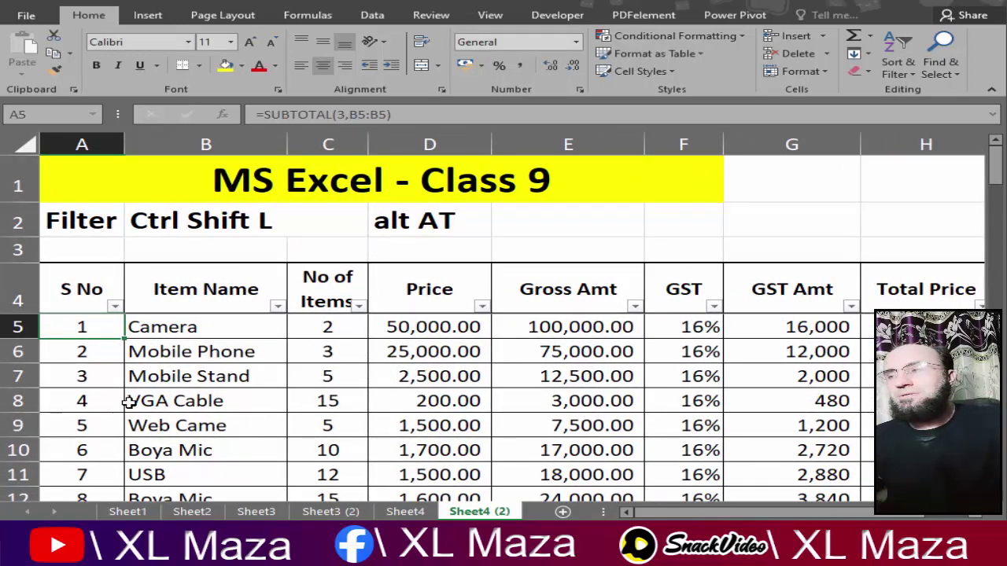
double_click(123, 339)
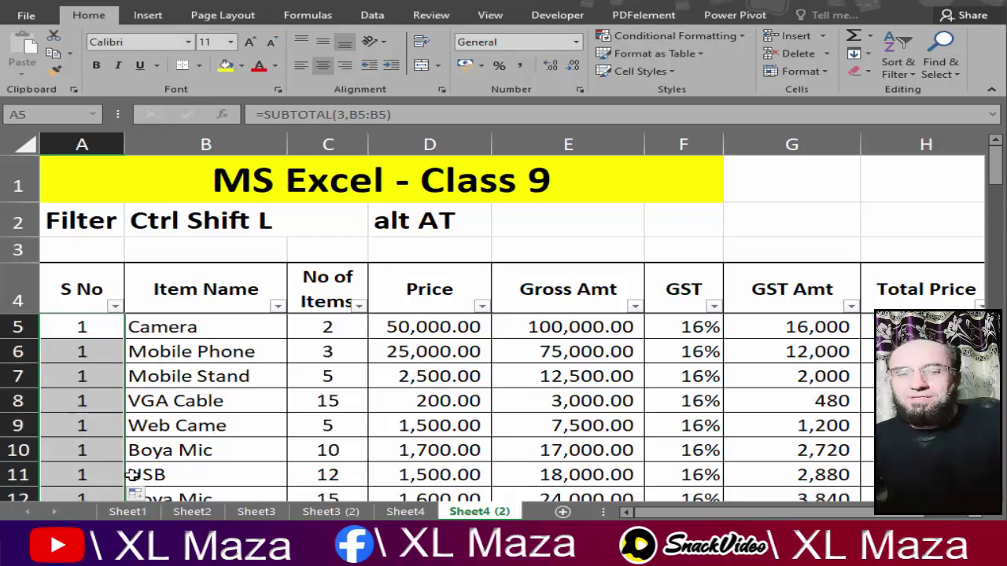
key("Down")
key("Up")
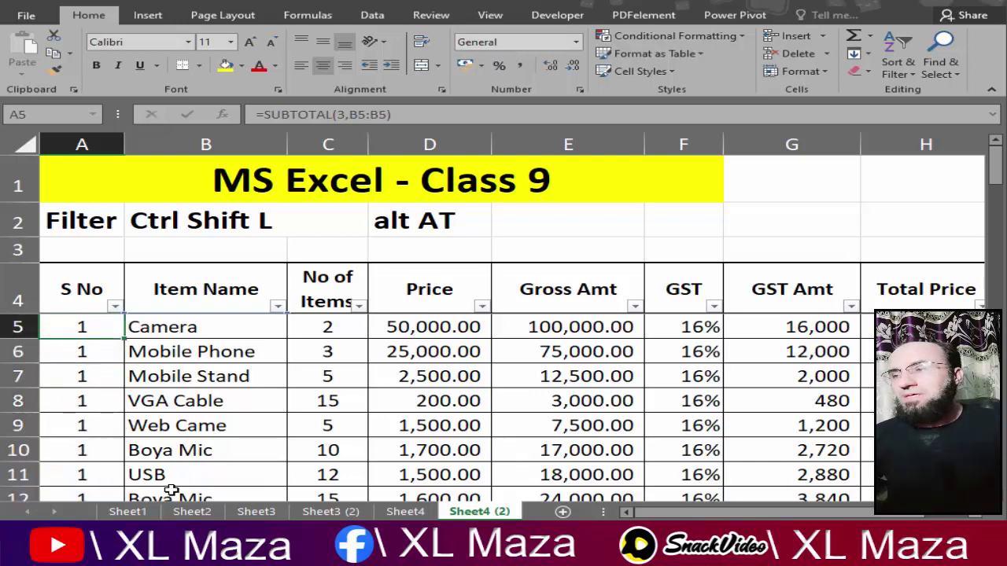
Make the second range reference in A5 absolute so the formula reads =SUBTOTAL(3,B5:$B$5).
key("F2")
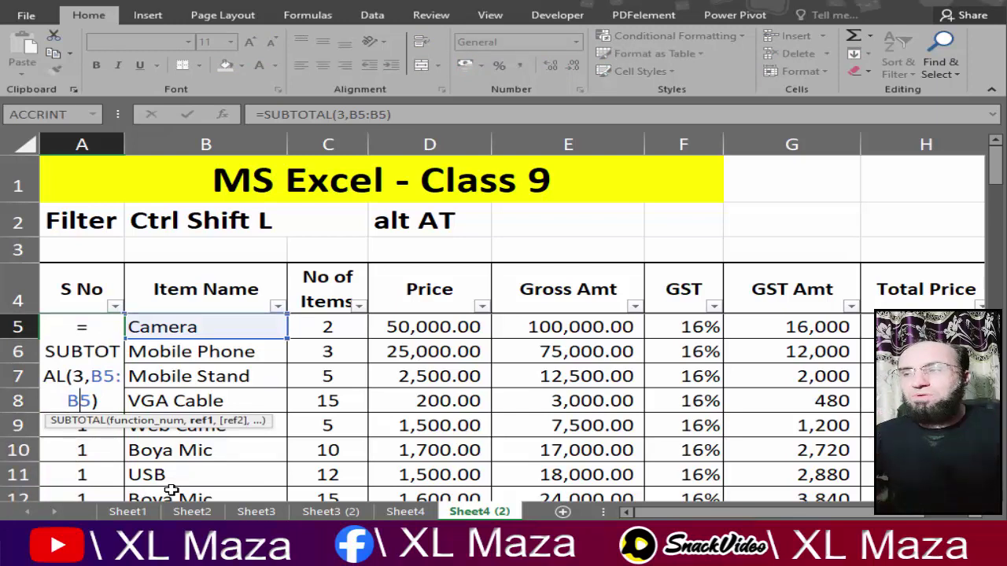
key("F4")
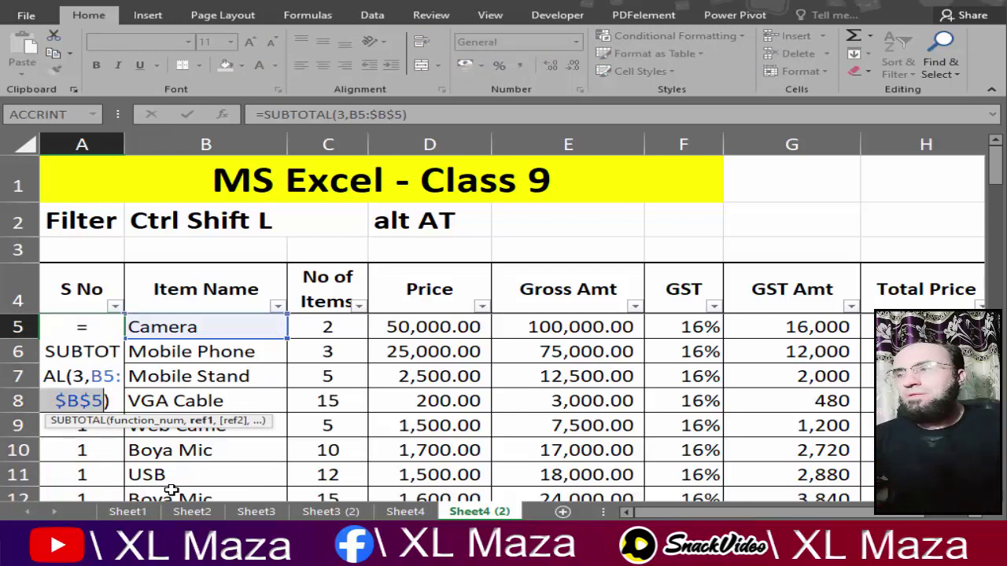
key("Return")
Fill the A5 formula with the absolute reference down the S No column to row 64 and check the numbering.
key("Up")
key("ctrl+shift+Down")
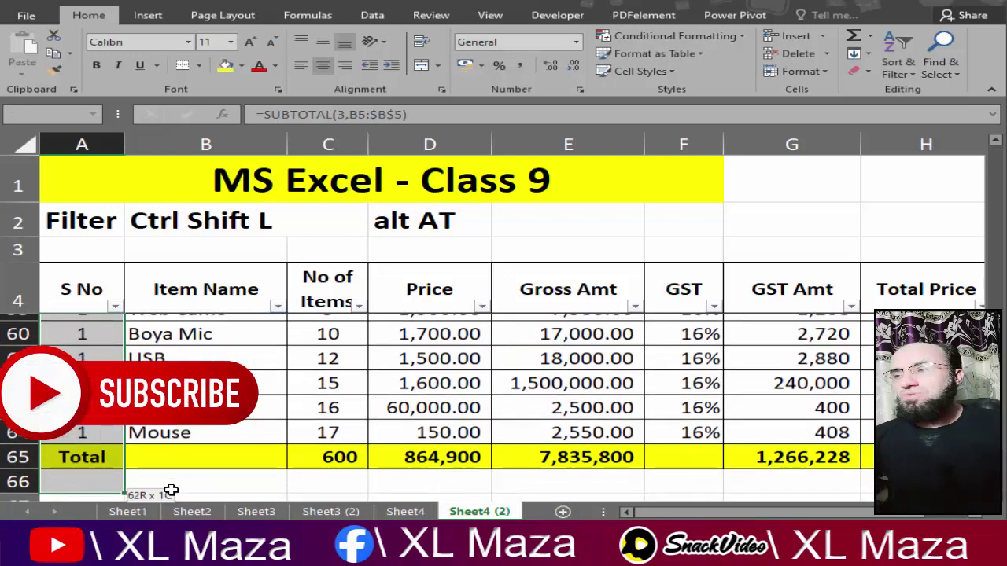
key("ctrl+d")
key("ctrl+Home")
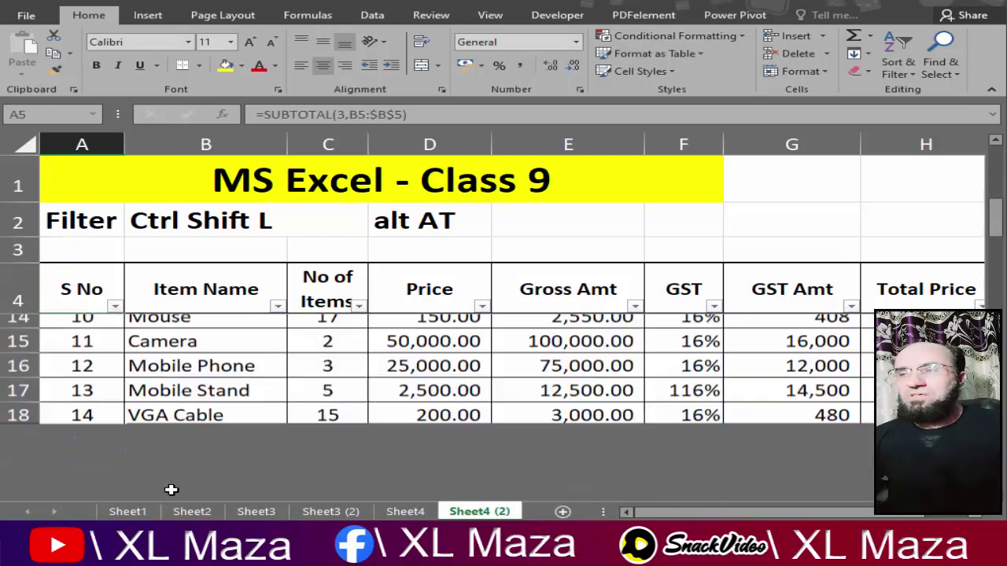
key("Down")
key("Down")
key("Down")
key("Down")
key("Up")
key("Up")
key("Up")
key("Up")
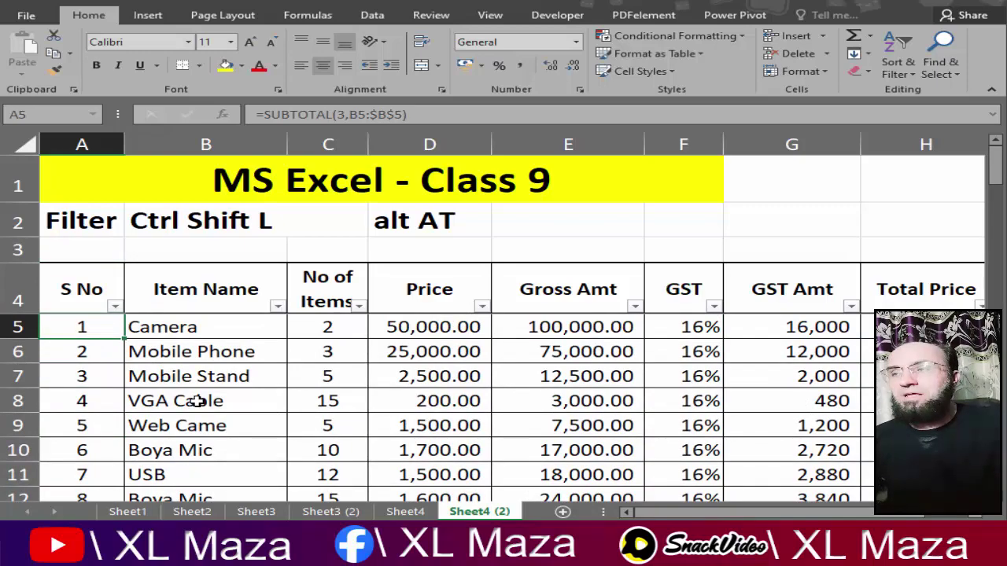
Filter GST Amt to the values 400 and 408.
scroll(201, 392, "down", 4)
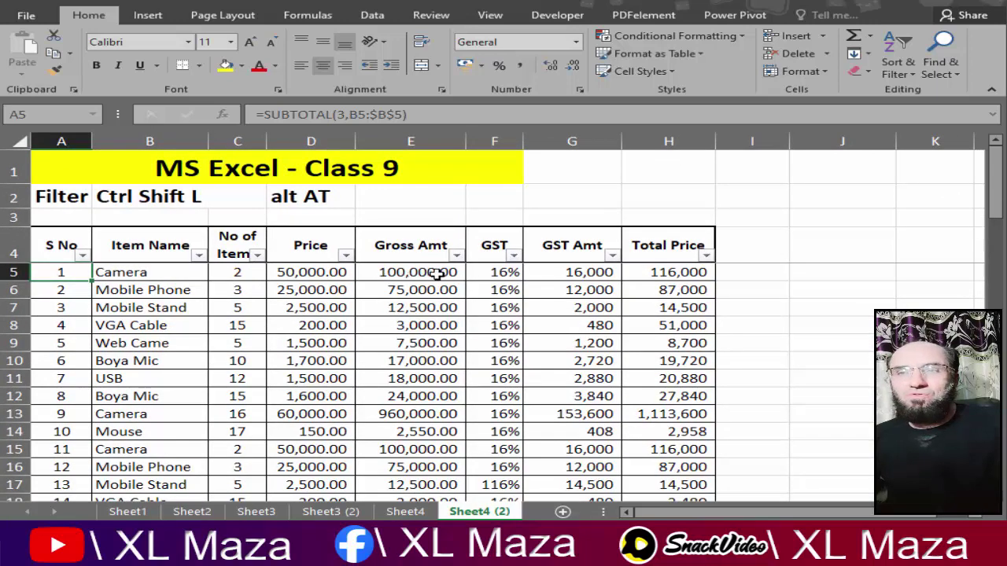
left_click(612, 255)
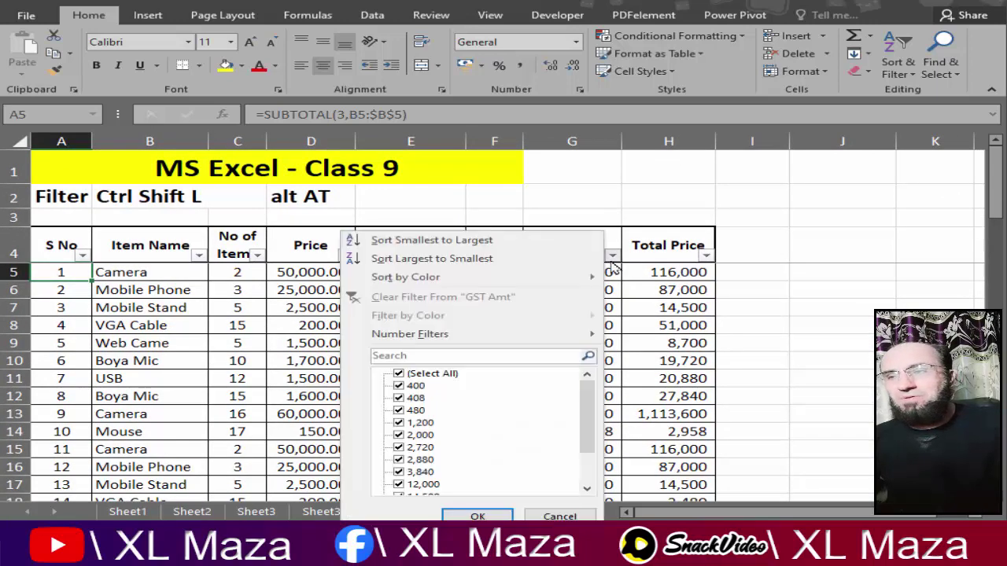
left_click(429, 376)
left_click(416, 387)
left_click(416, 398)
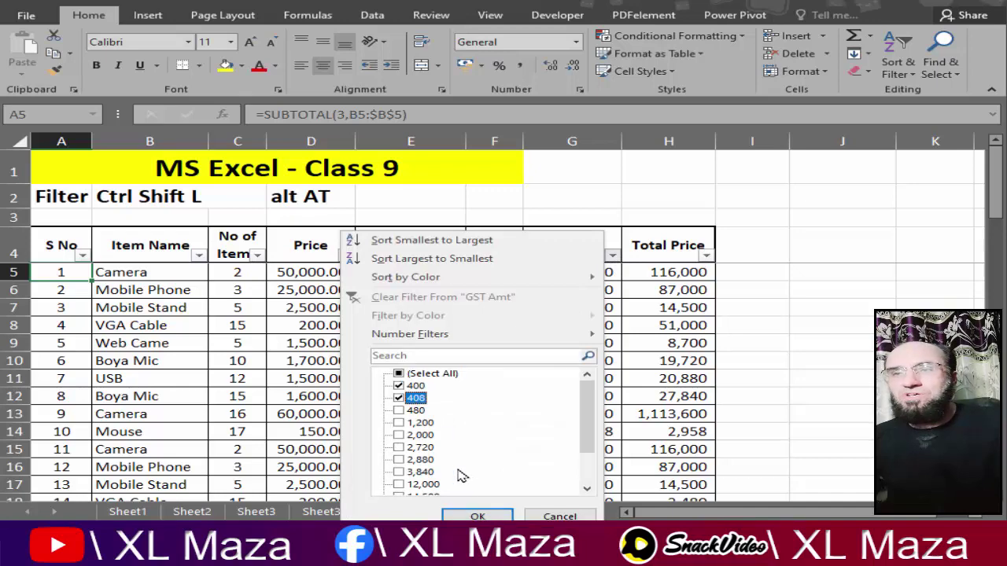
left_click(477, 517)
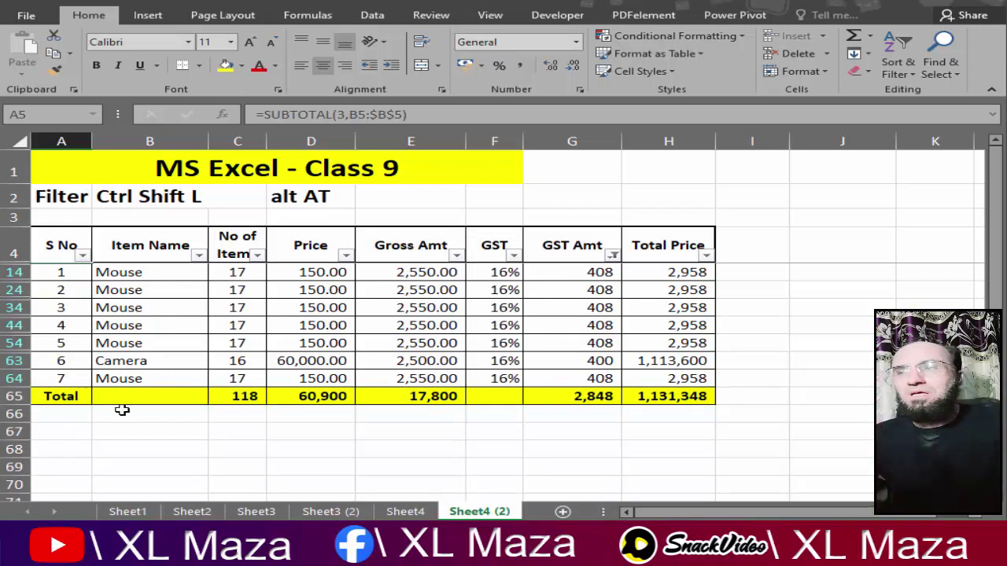
Exclude Camera from the Item Name filter so only Mouse records remain.
left_click(200, 256)
left_click(267, 386)
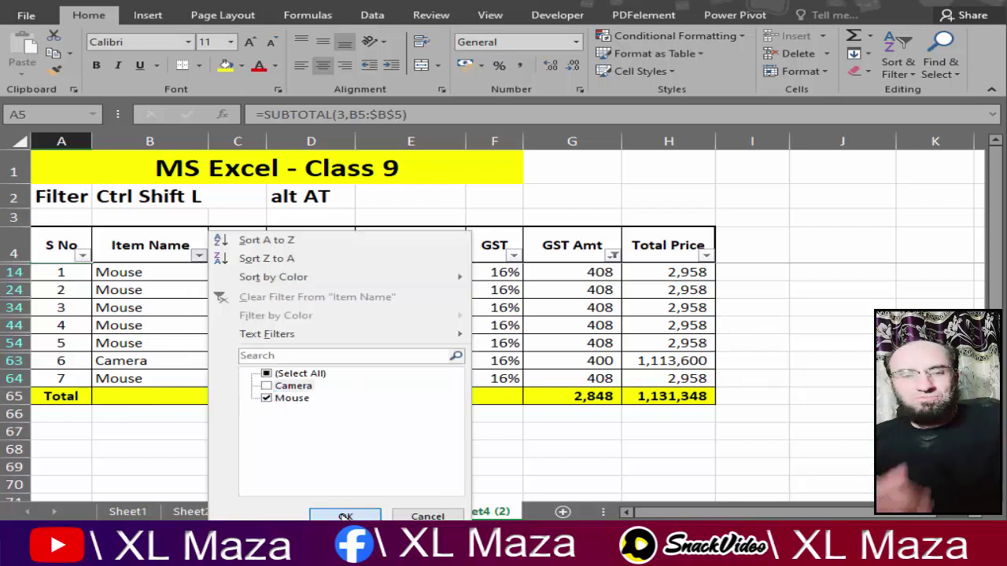
left_click(344, 516)
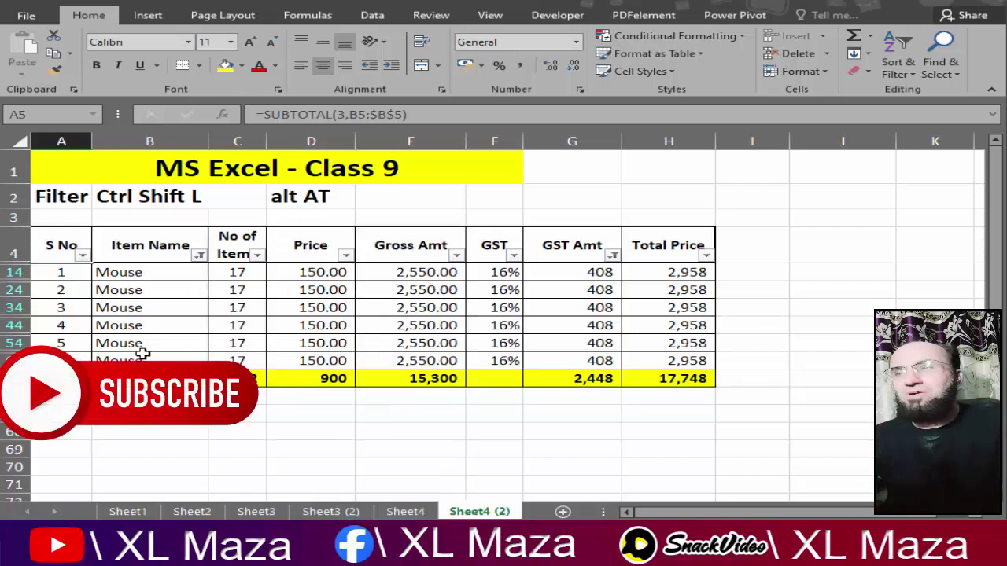
Reselect all values in the Item Name and GST Amt filters to show every record again.
left_click(201, 257)
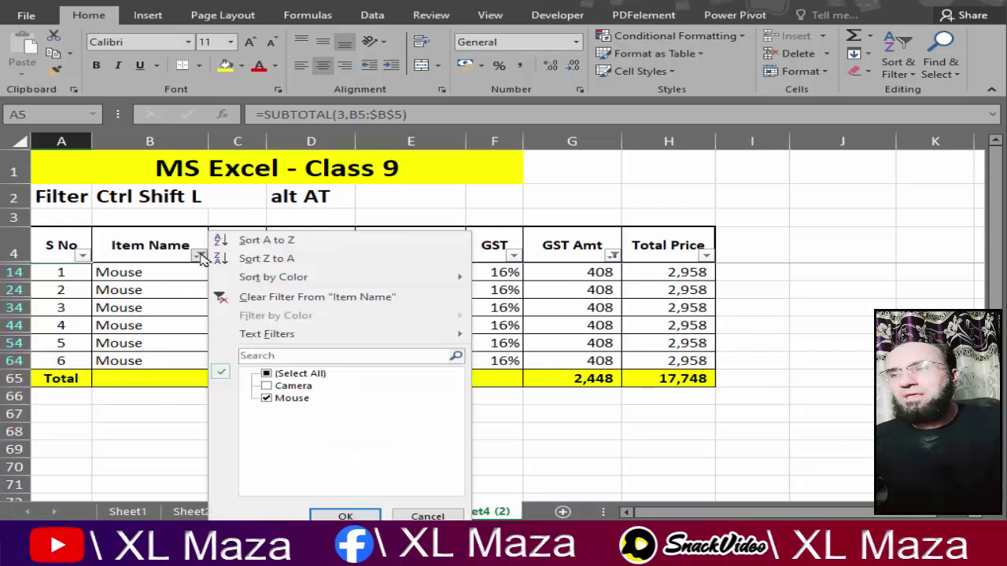
left_click(267, 374)
left_click(346, 516)
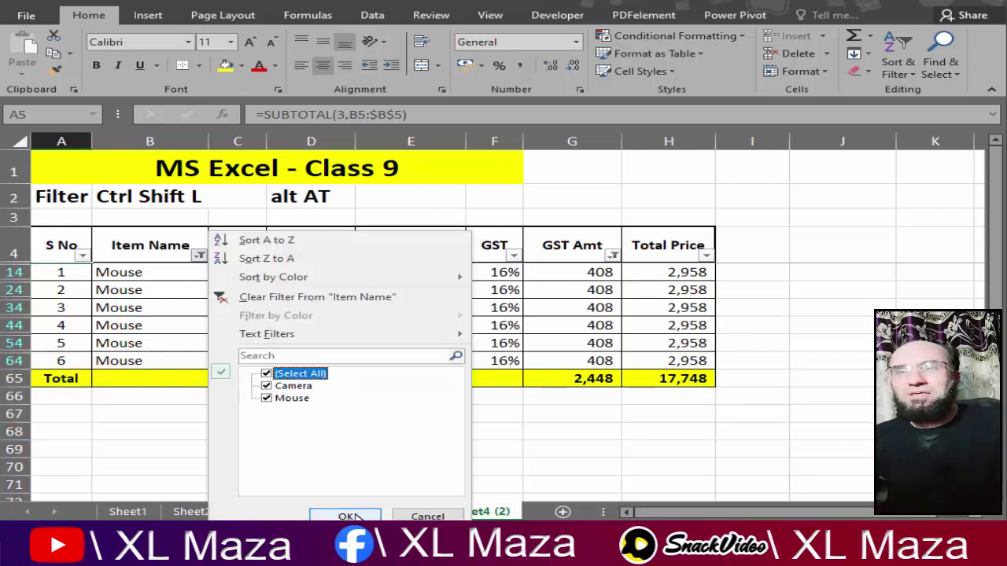
left_click(613, 255)
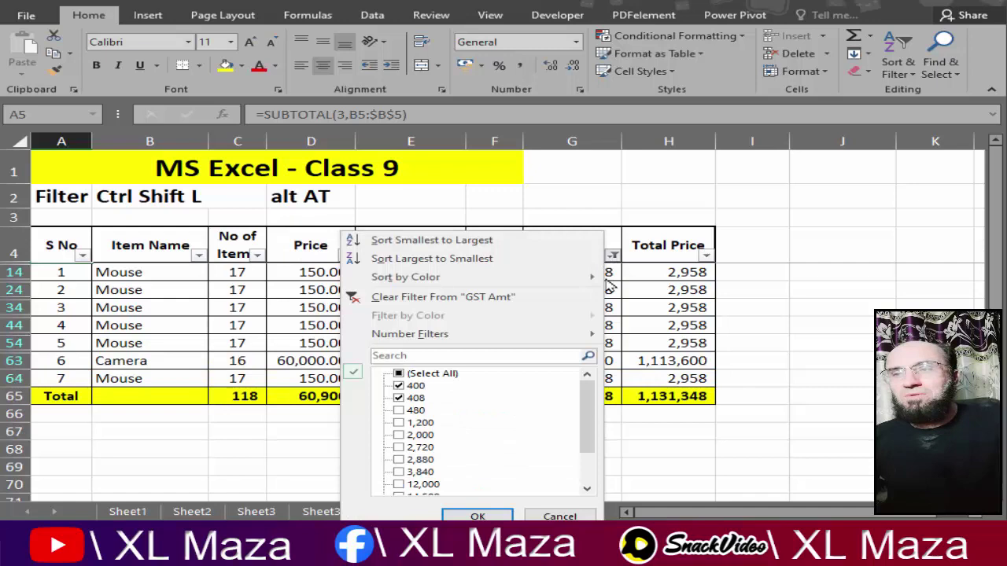
left_click(408, 374)
left_click(477, 516)
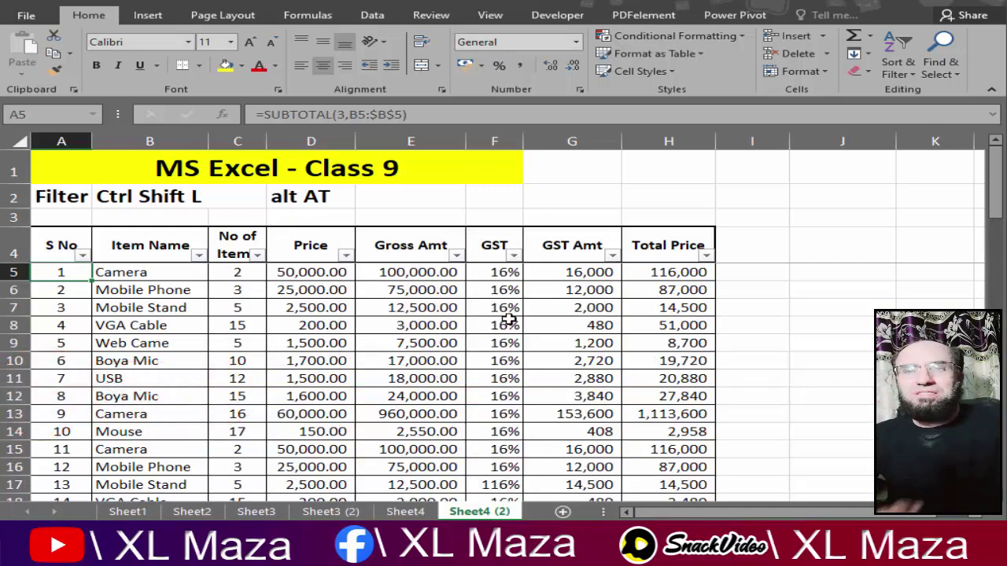
Filter Total Price with an is-less-than condition that keeps 87,000 but excludes 116,000, and check the S No numbering down to the Total row.
left_click(708, 255)
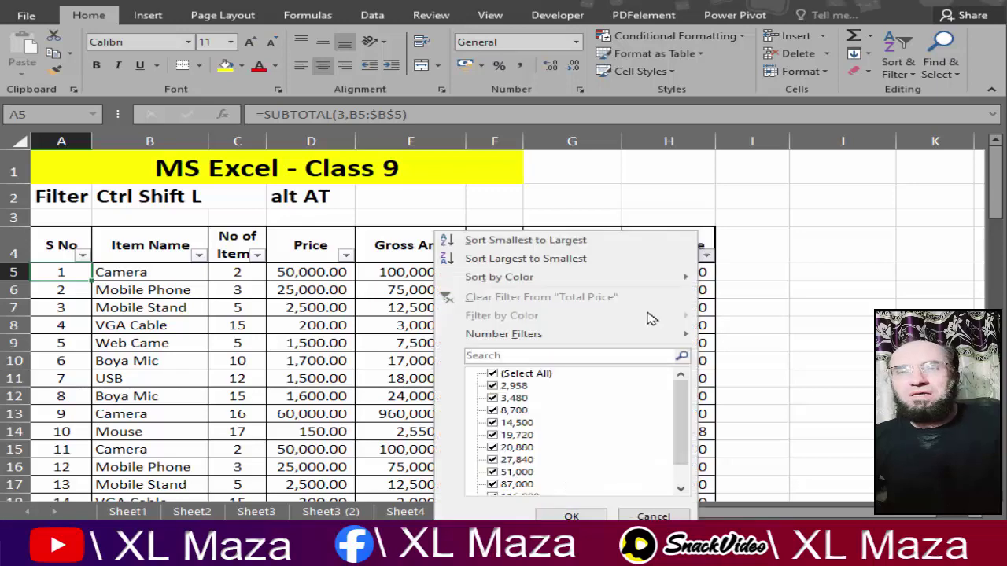
mouse_move(637, 340)
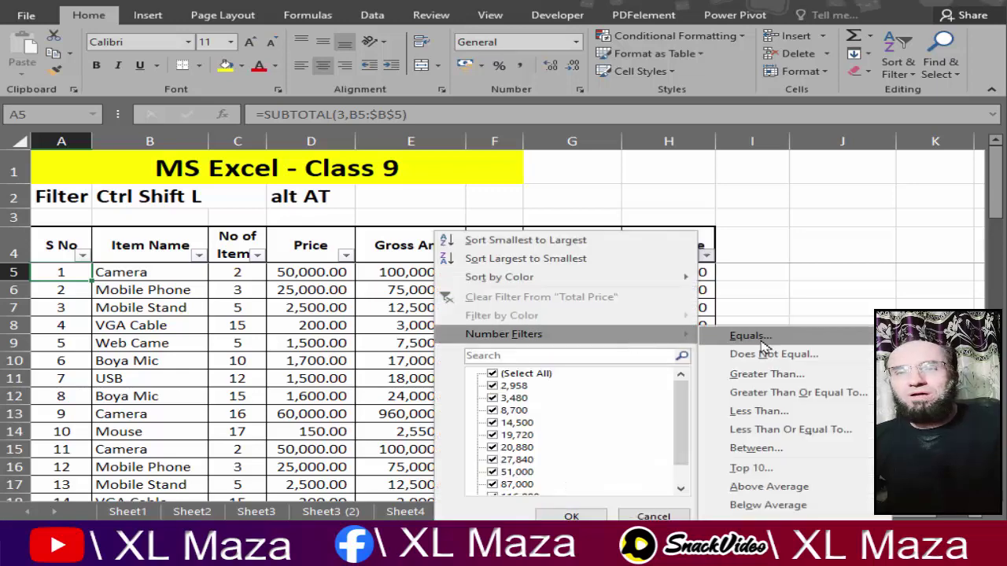
left_click(760, 412)
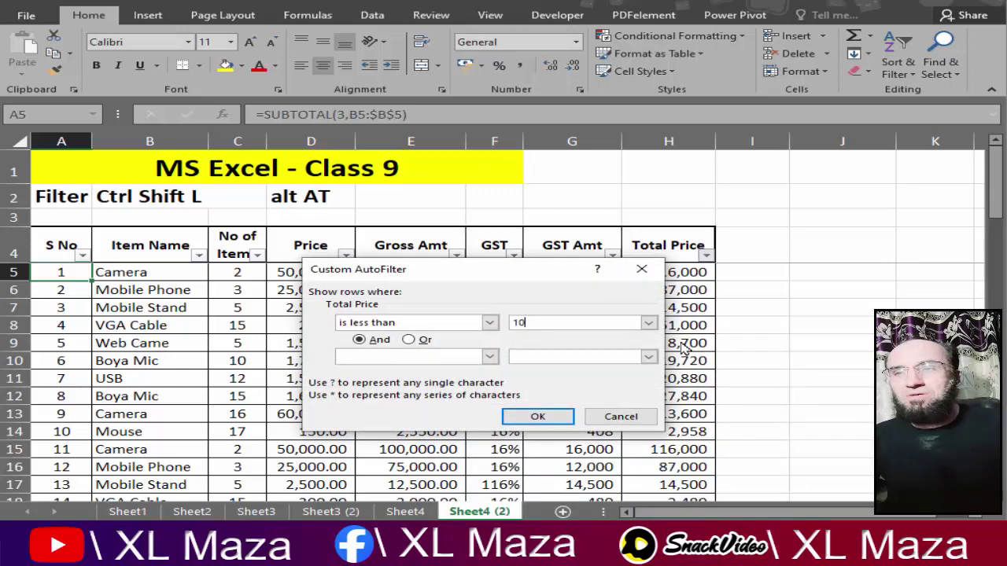
key("Return")
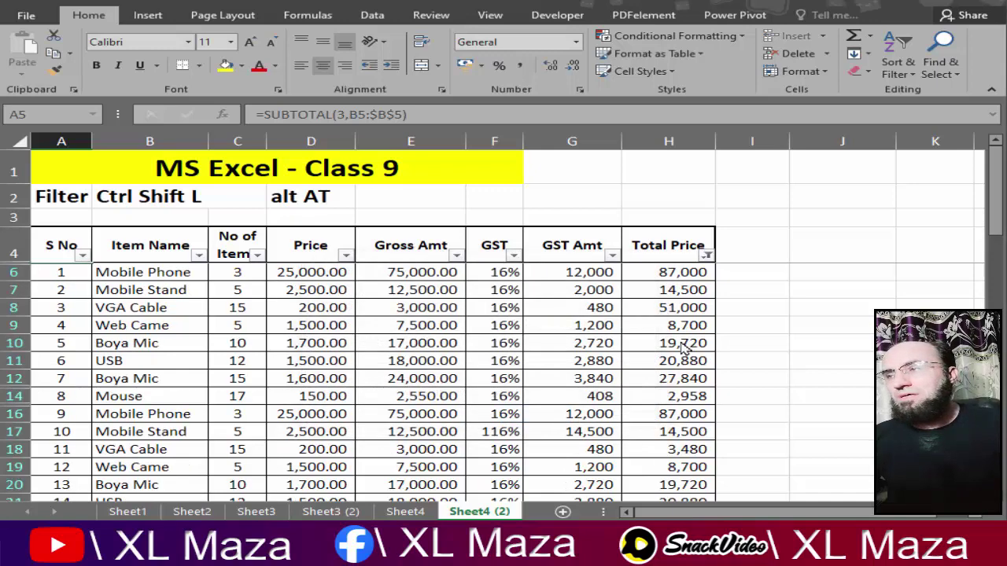
left_click(71, 323)
scroll(82, 403, "down", 6)
scroll(82, 402, "down", 10)
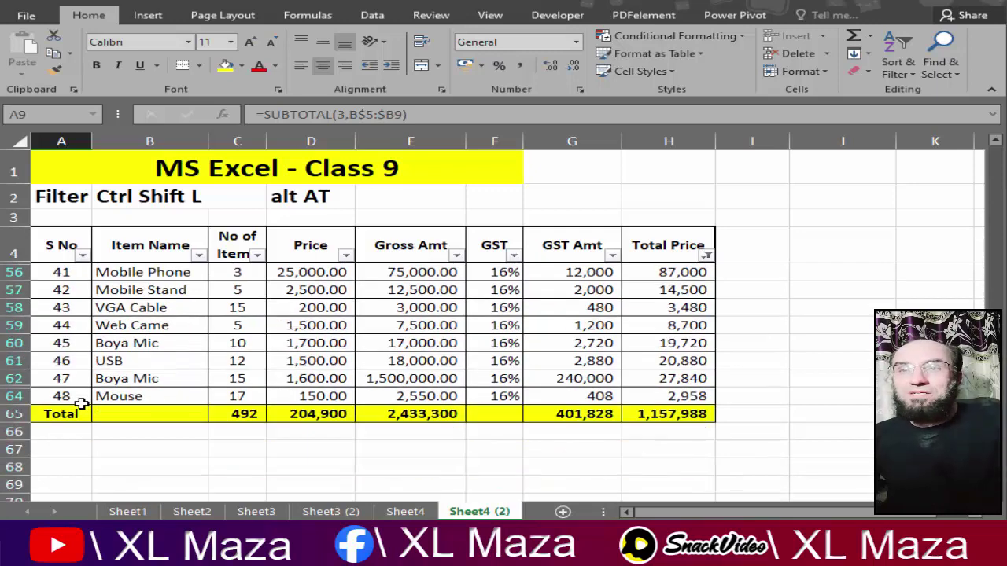
scroll(82, 401, "up", 15)
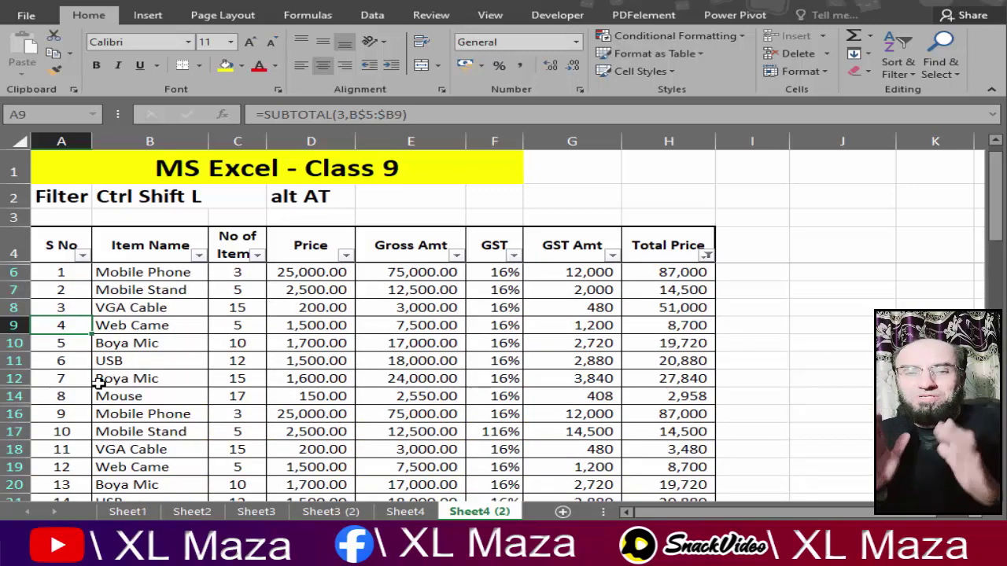